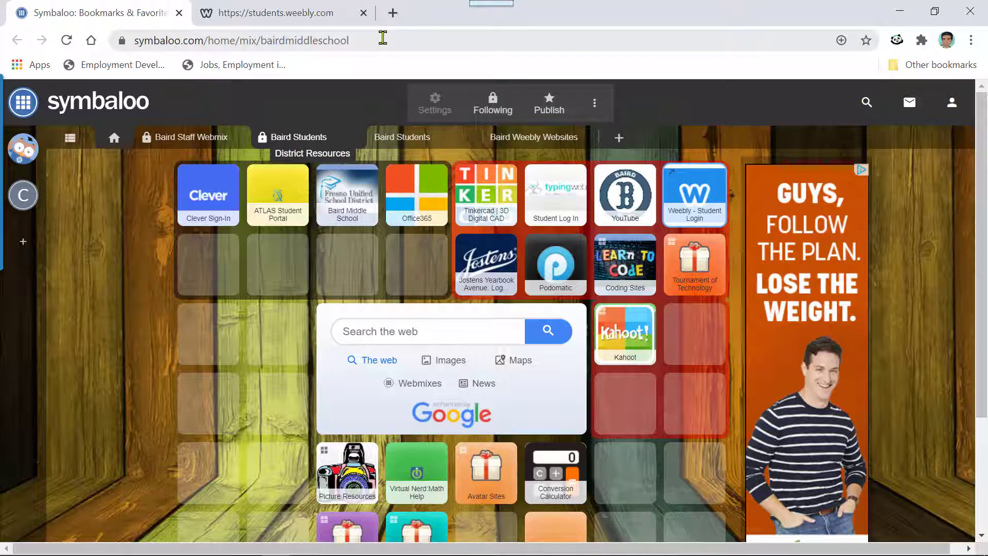
# Step: Sign in to the Weebly student account with the prefilled credentials and open the BAIRD TECH BYTES site for editing
pyautogui.moveTo(382, 38); pyautogui.dragTo(121, 33)
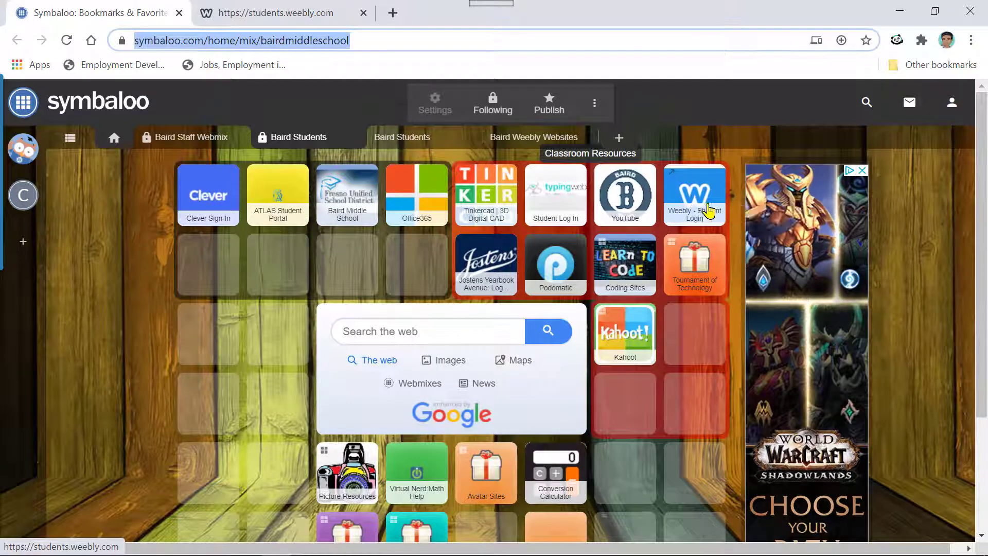
pyautogui.click(280, 15)
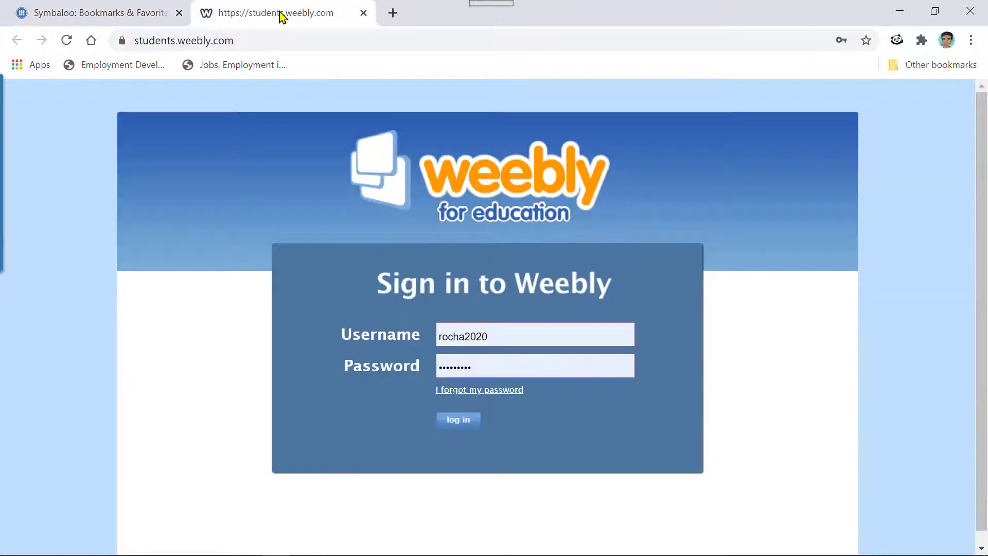
pyautogui.click(458, 427)
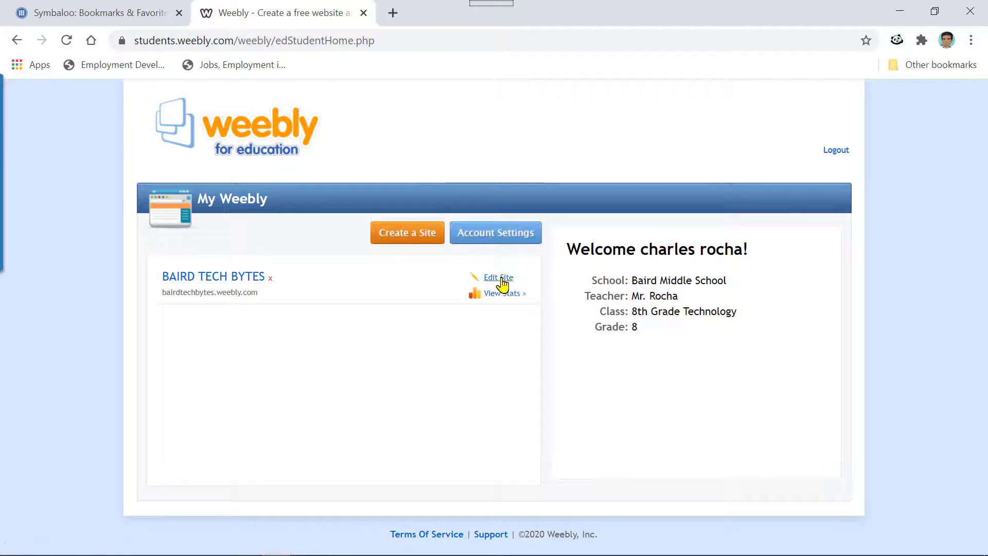
pyautogui.click(234, 278)
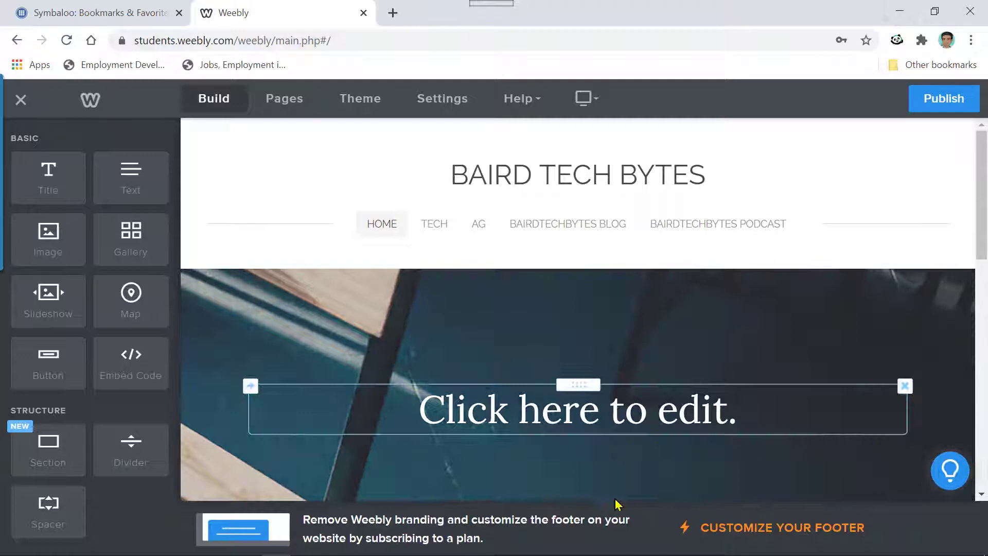
# Step: Open the "Welcome to BairdTechBytes" Word document from the Home page folder in File Explorer and review its introduction and video embed codes
pyautogui.moveTo(482, 550)
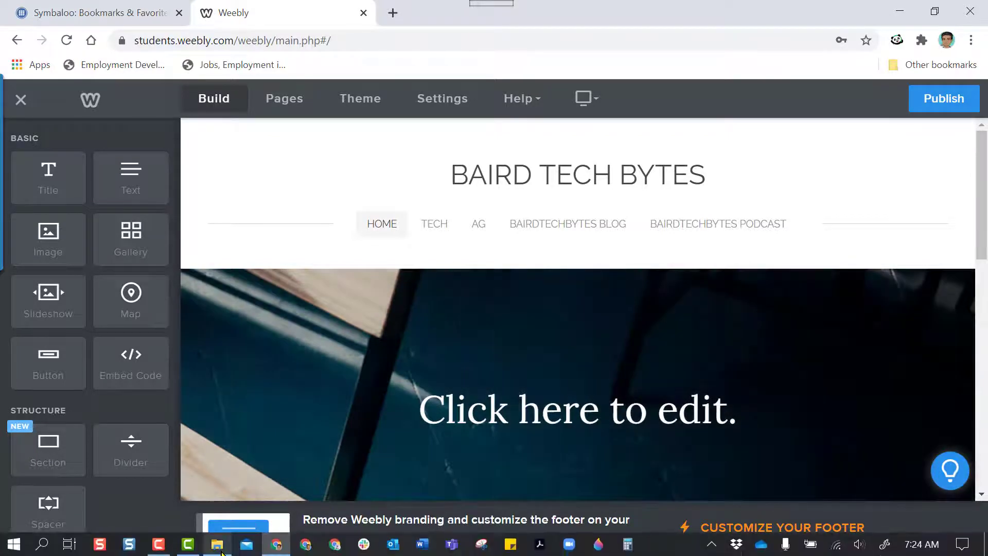
pyautogui.moveTo(219, 550)
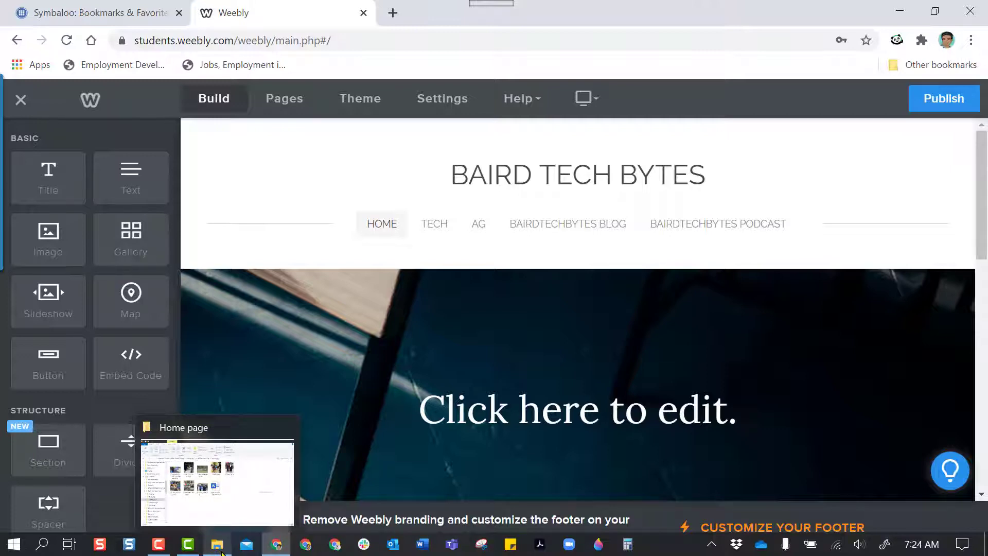
pyautogui.click(220, 548)
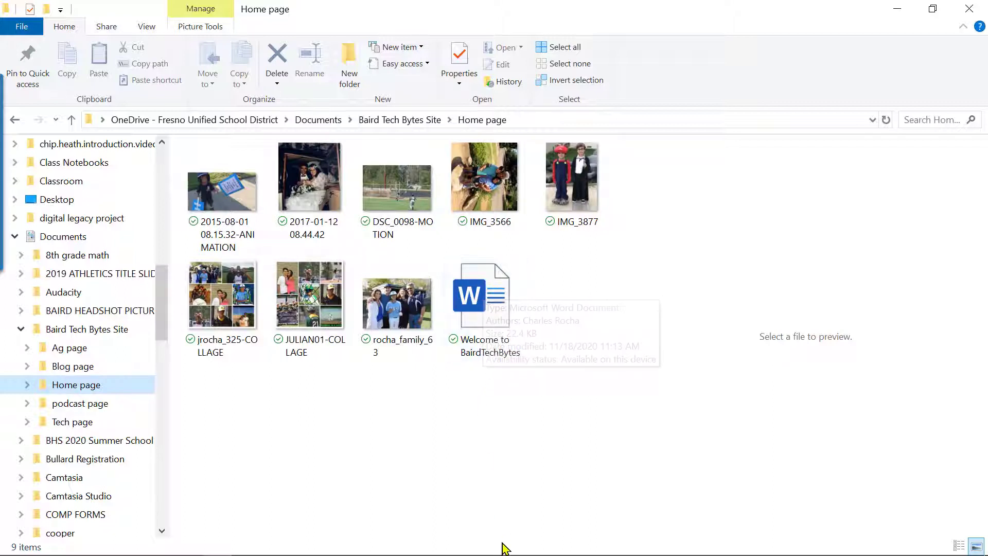
pyautogui.moveTo(540, 551)
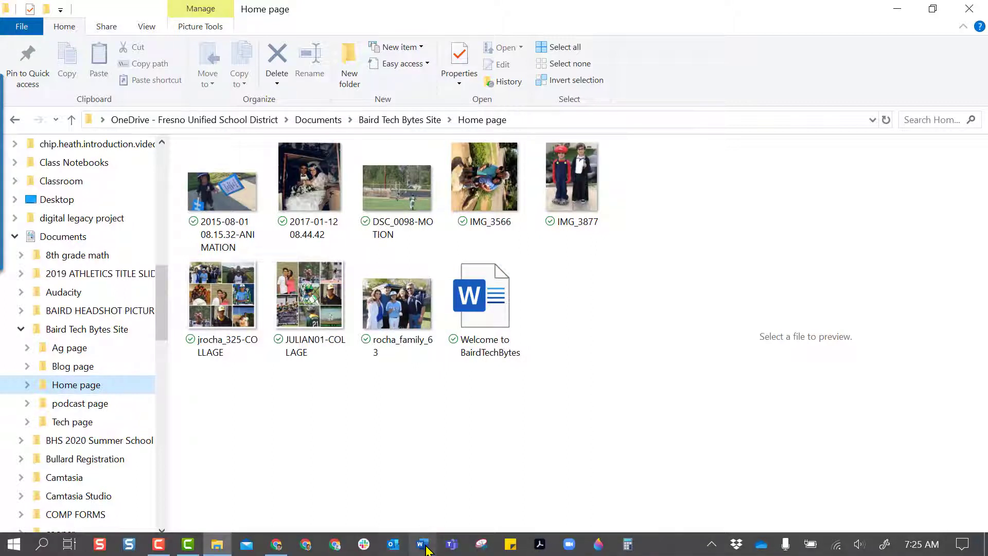
pyautogui.click(518, 427)
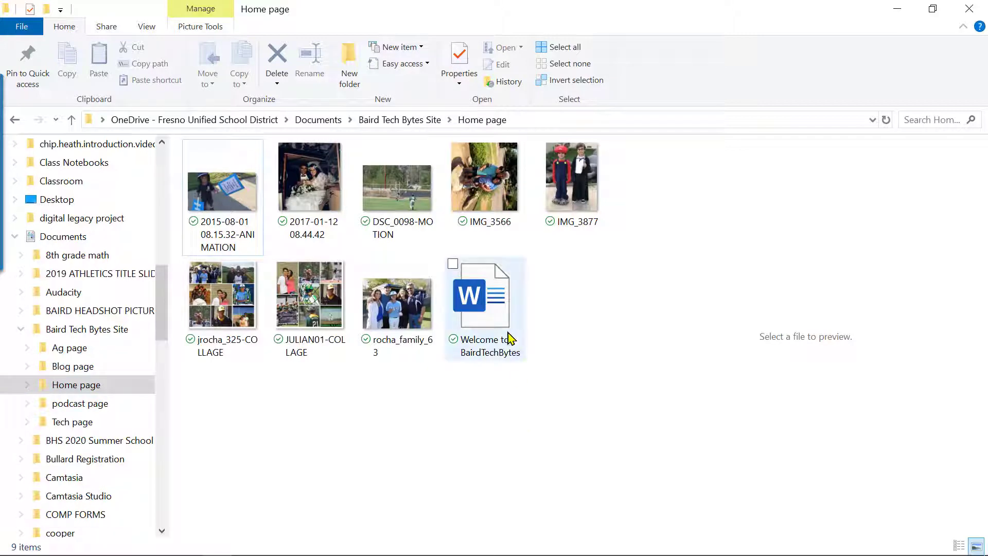
pyautogui.click(490, 319)
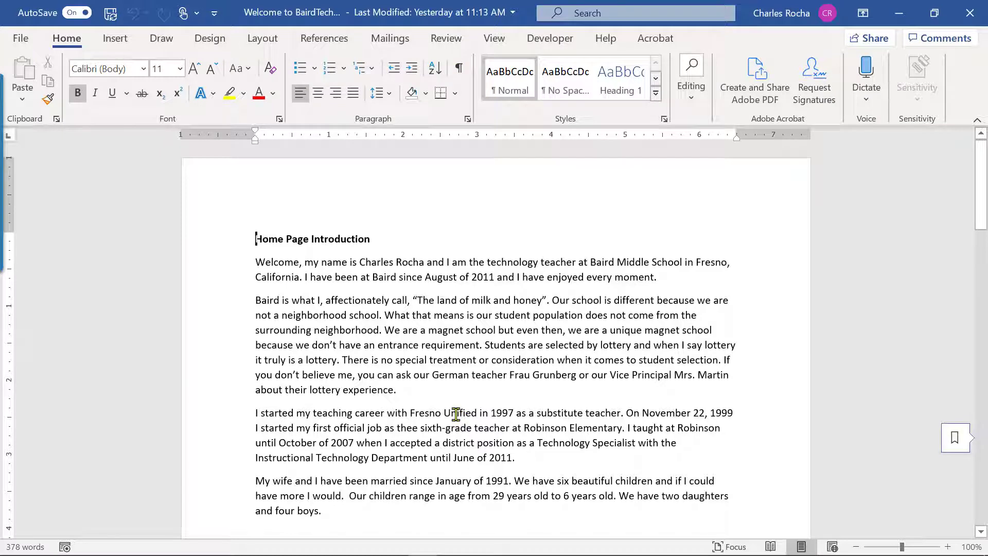
pyautogui.scroll(-3, 398, 341)
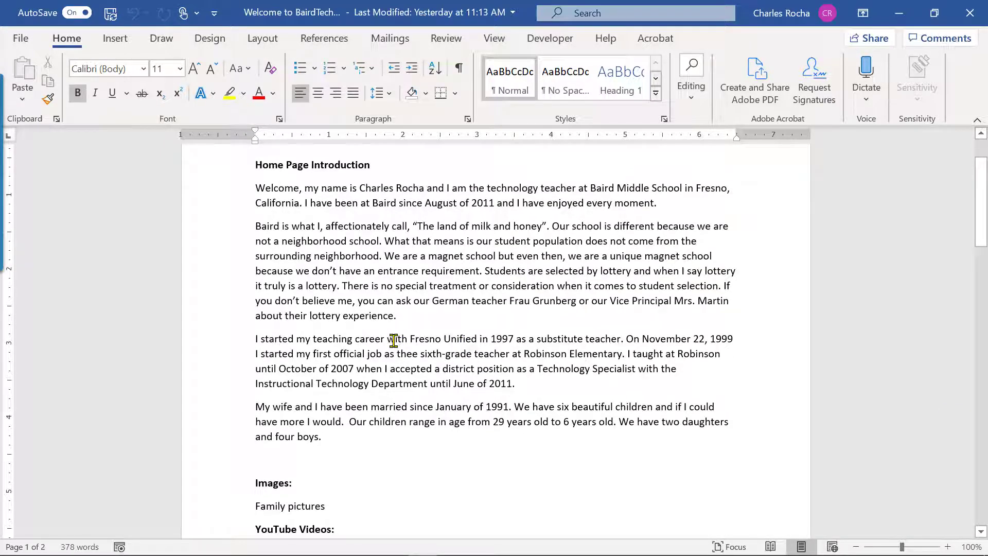
pyautogui.scroll(-6, 395, 340)
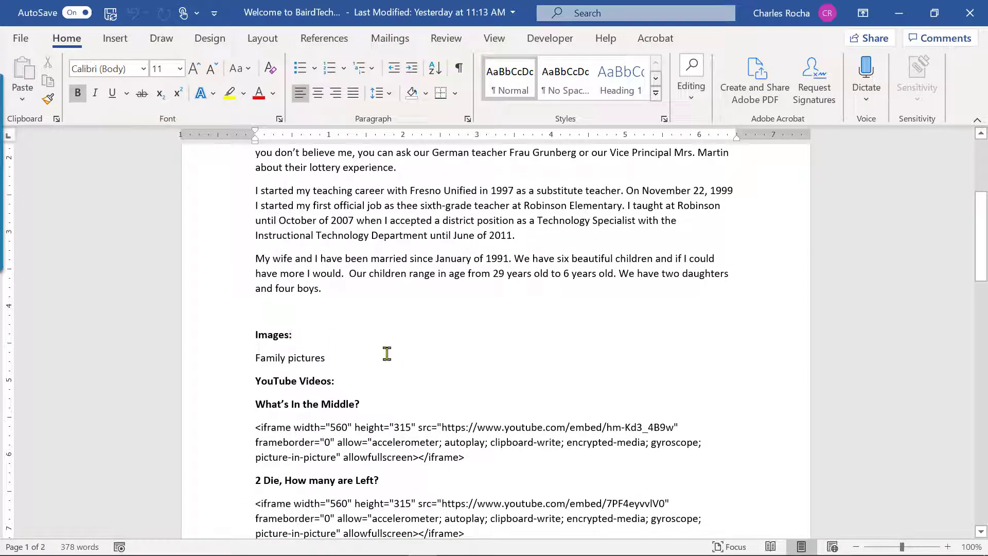
pyautogui.scroll(-3, 373, 344)
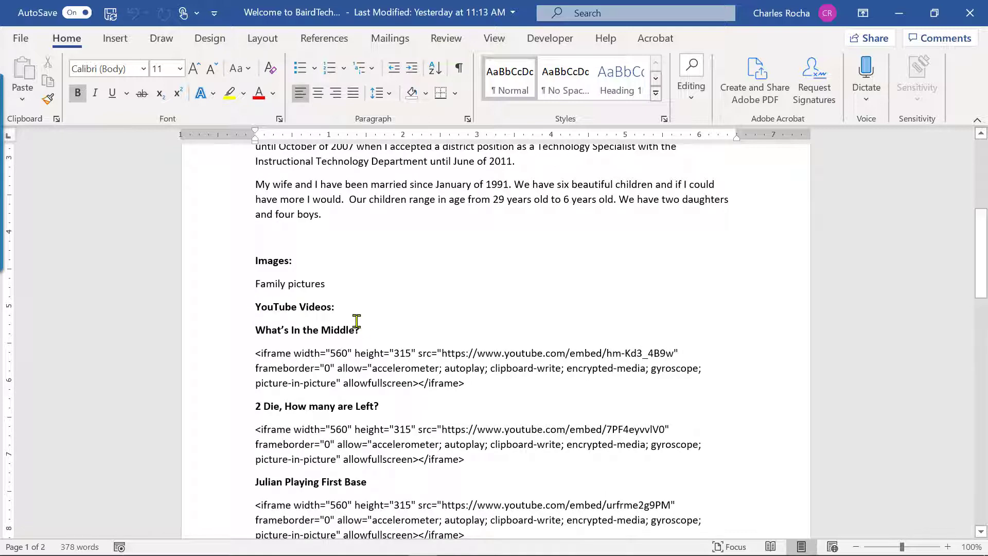
pyautogui.scroll(-5, 352, 369)
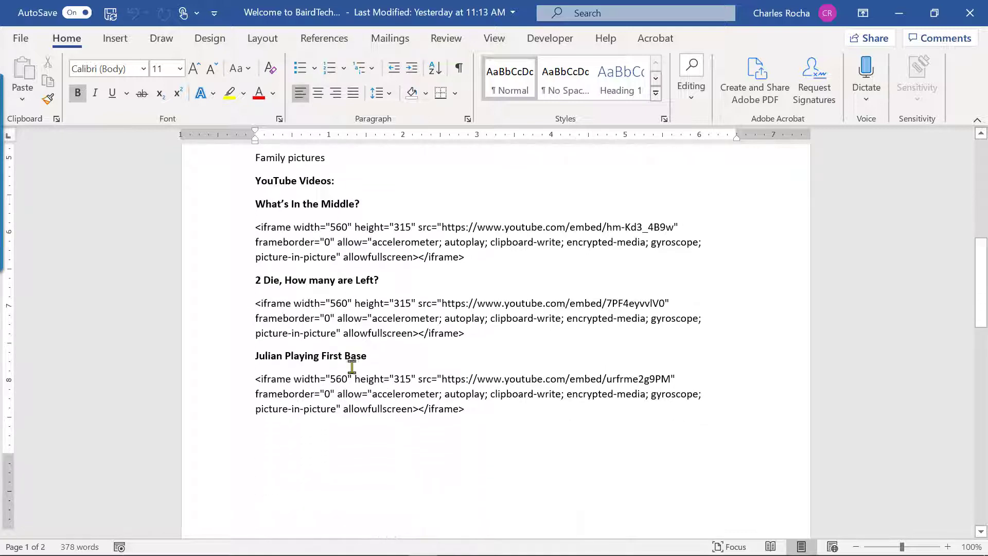
pyautogui.scroll(3, 350, 373)
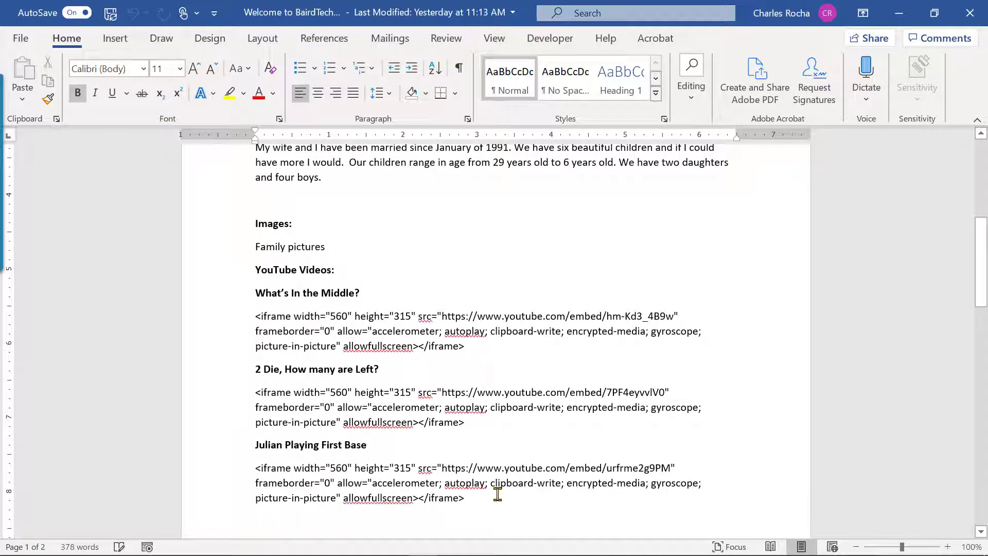
# Step: Switch to Chrome and open the school's YouTube channel from the Baird Students webmix on Symbaloo
pyautogui.moveTo(509, 555)
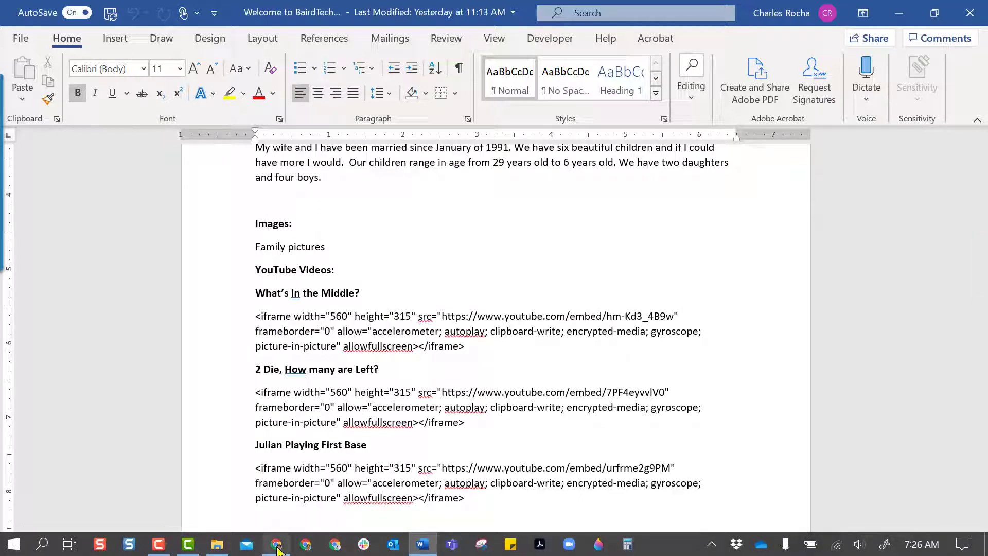
pyautogui.click(276, 544)
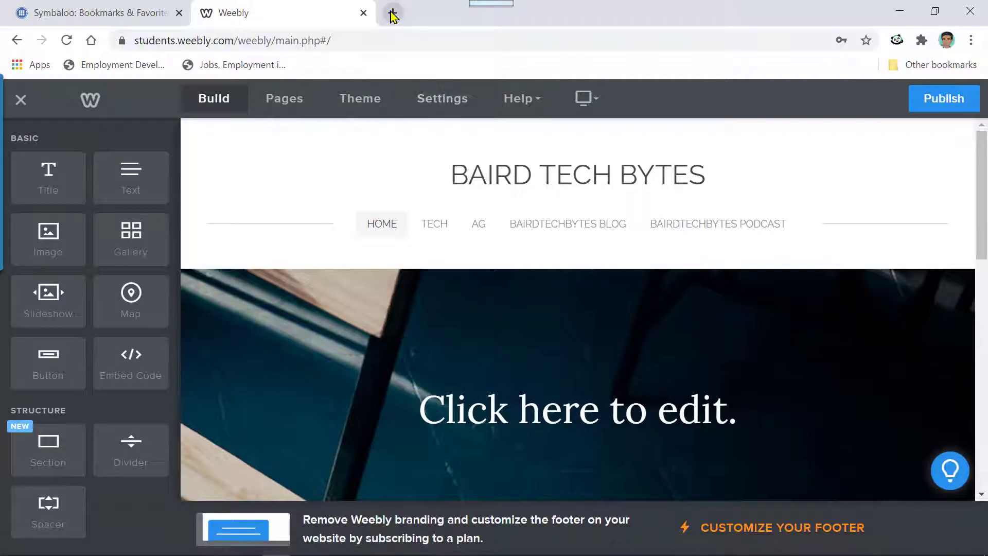
pyautogui.click(108, 14)
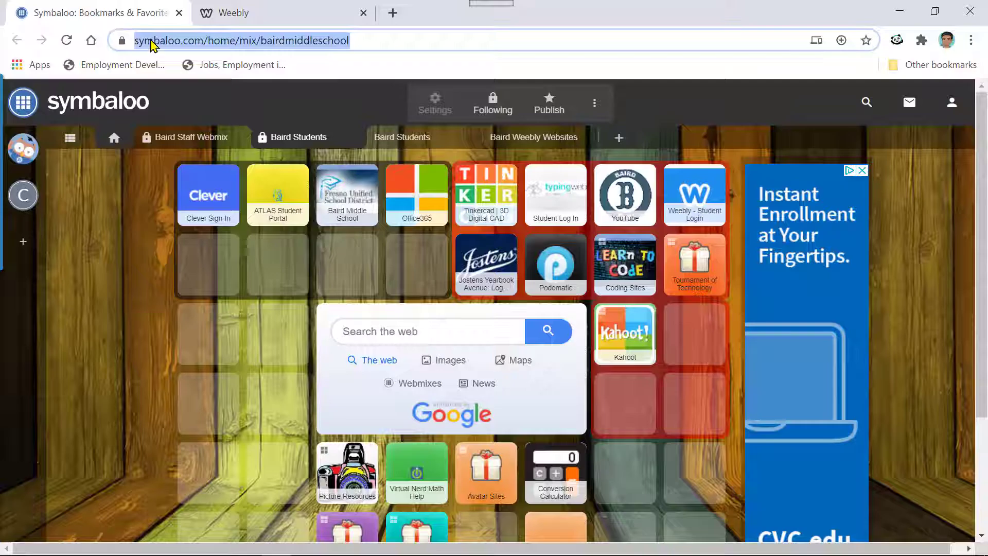
pyautogui.click(627, 207)
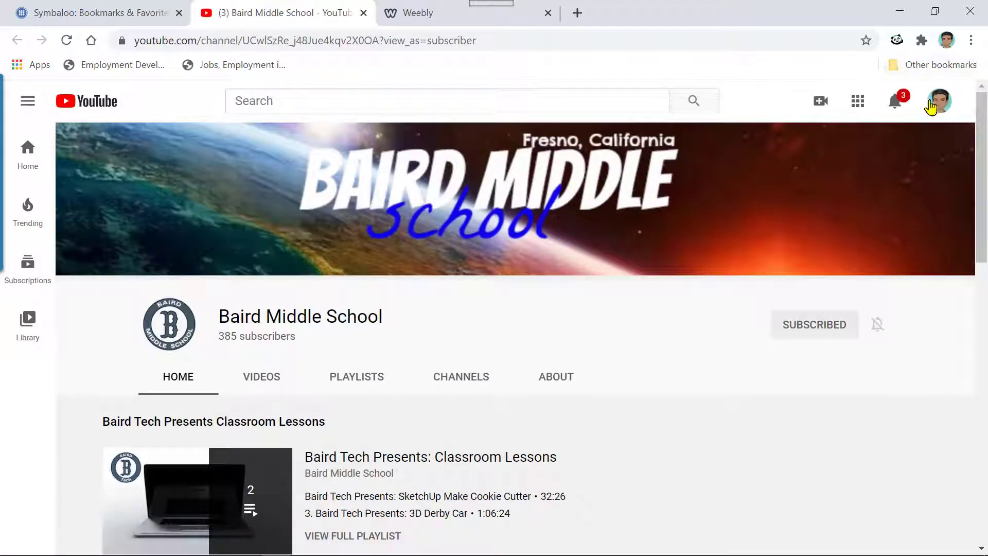
# Step: Choose the personal YouTube account and show the uploaded videos on its channel
pyautogui.click(939, 102)
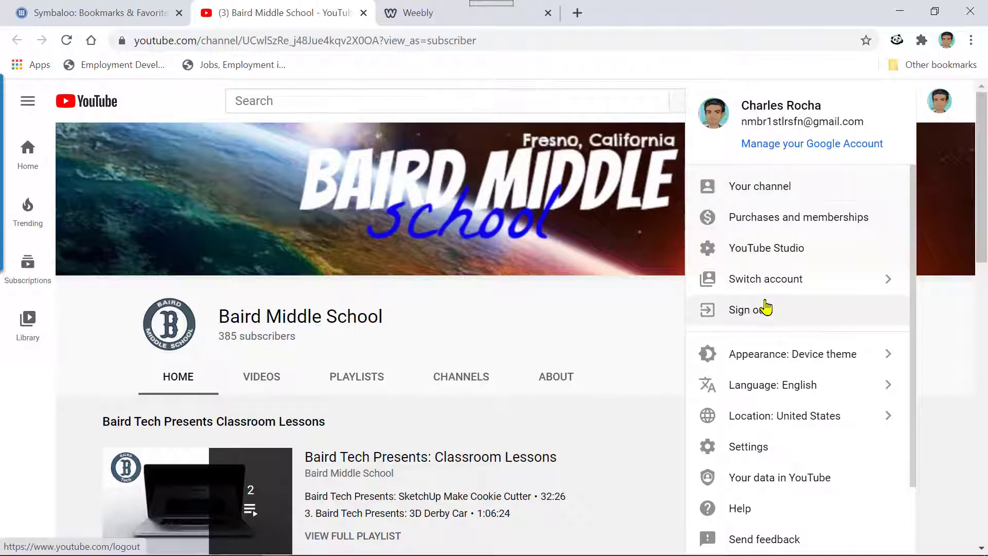
pyautogui.click(767, 283)
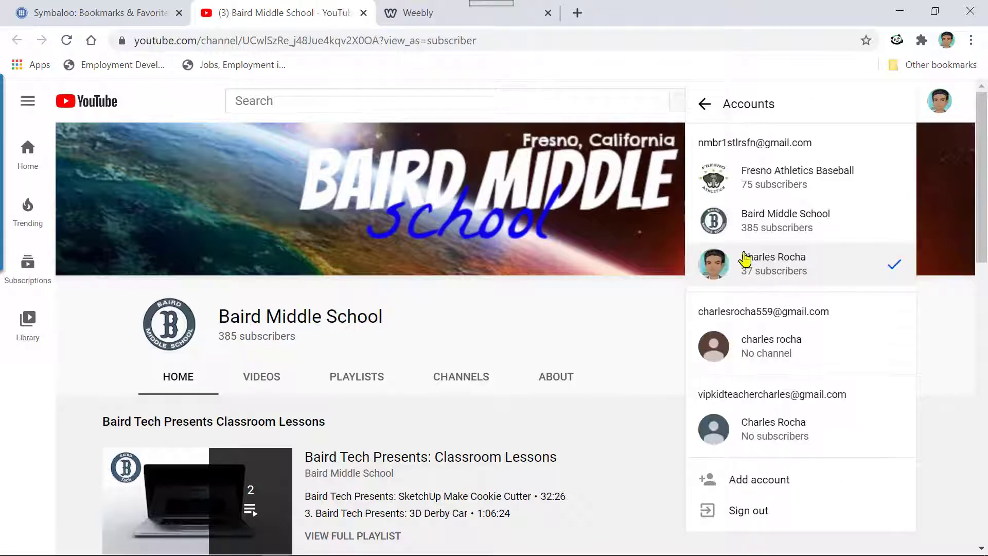
pyautogui.click(783, 268)
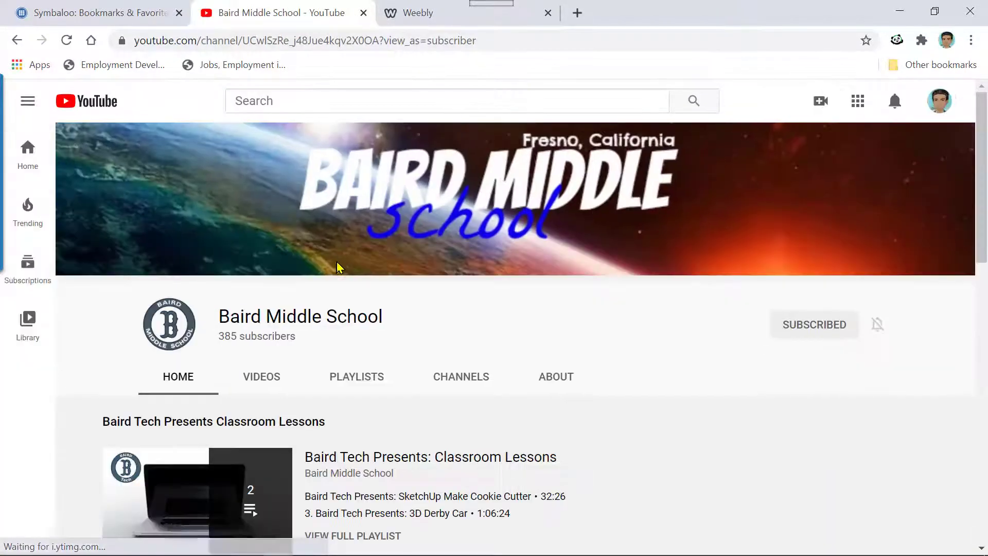
pyautogui.click(945, 108)
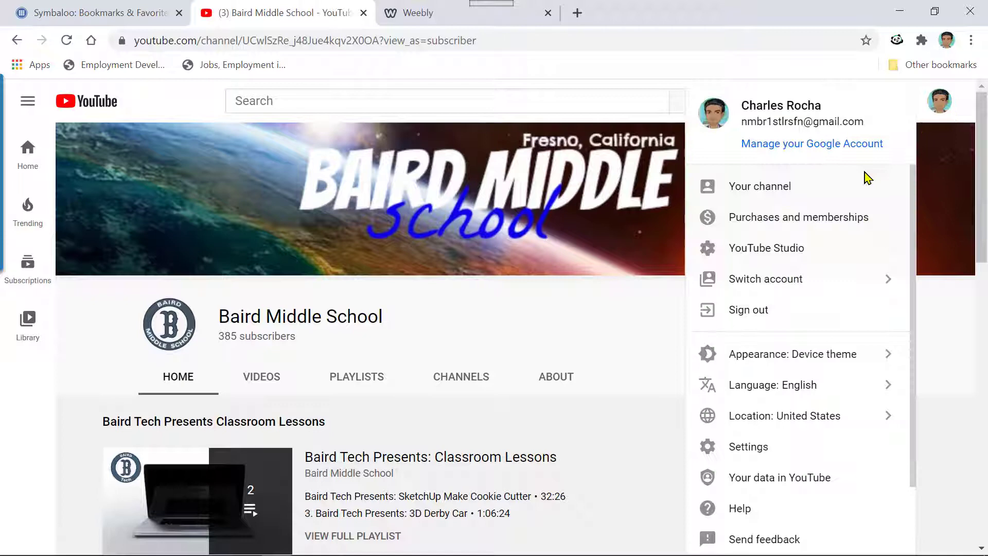
pyautogui.click(798, 185)
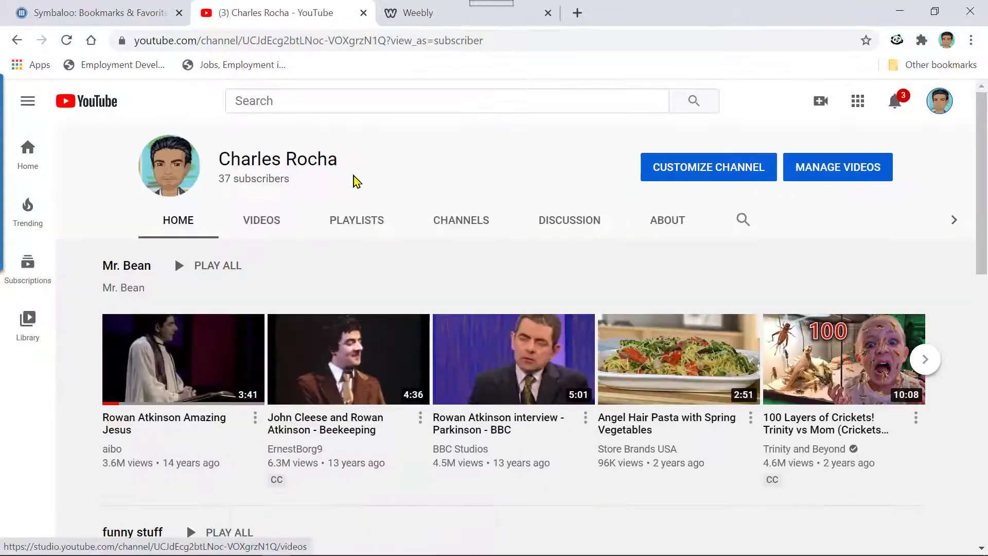
pyautogui.click(264, 225)
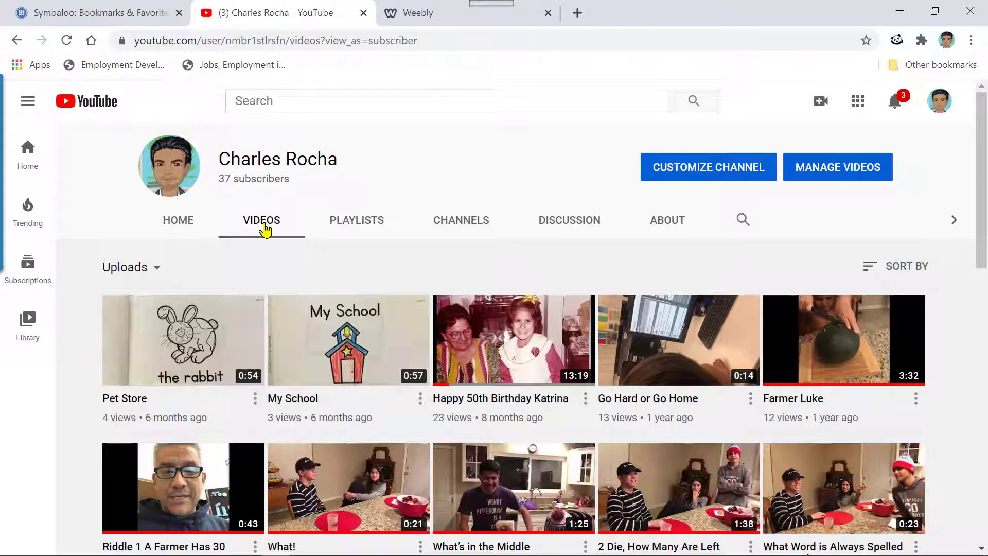
# Step: Open the Pet Store video, pause it, and copy its embed code from the sharing options
pyautogui.click(180, 355)
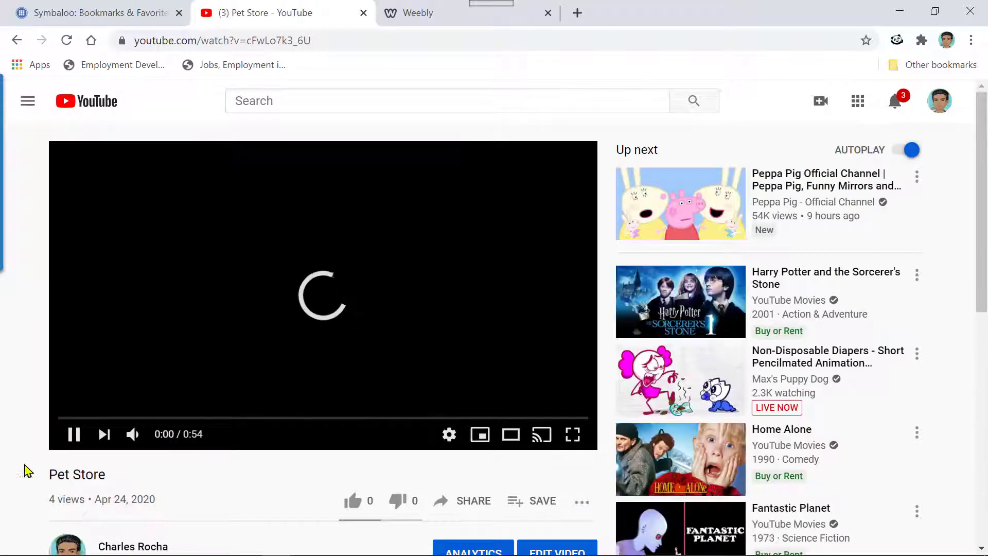
pyautogui.click(70, 441)
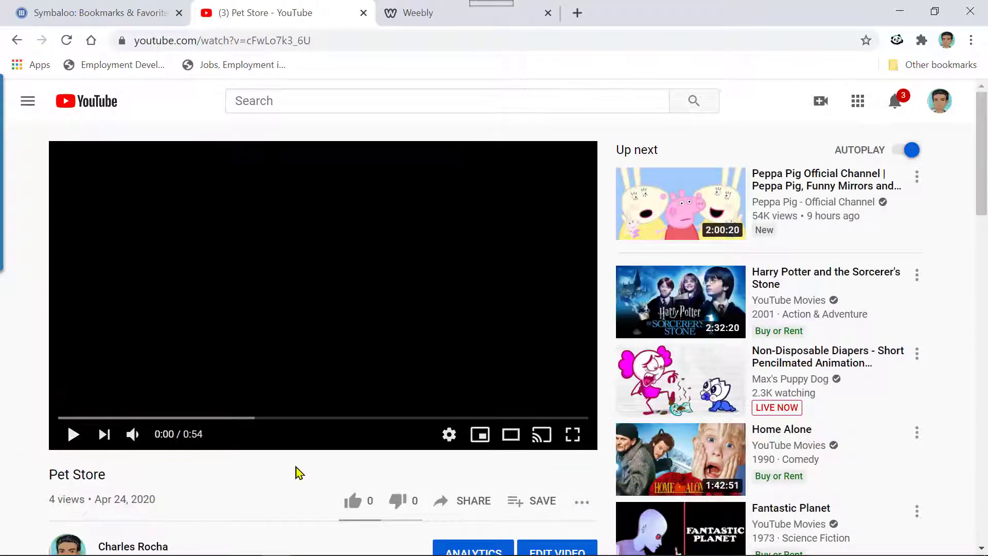
pyautogui.scroll(-2, 438, 452)
pyautogui.click(471, 427)
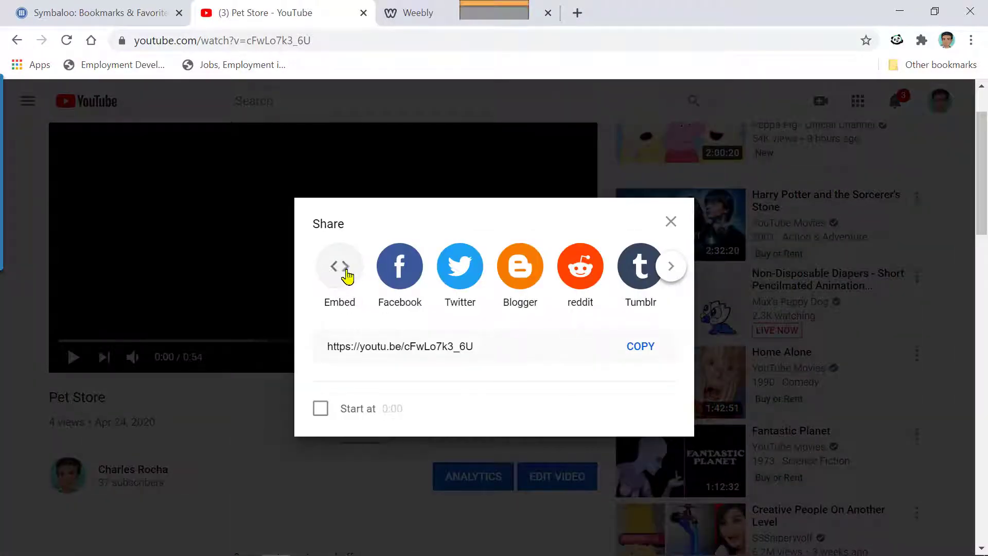
pyautogui.click(341, 267)
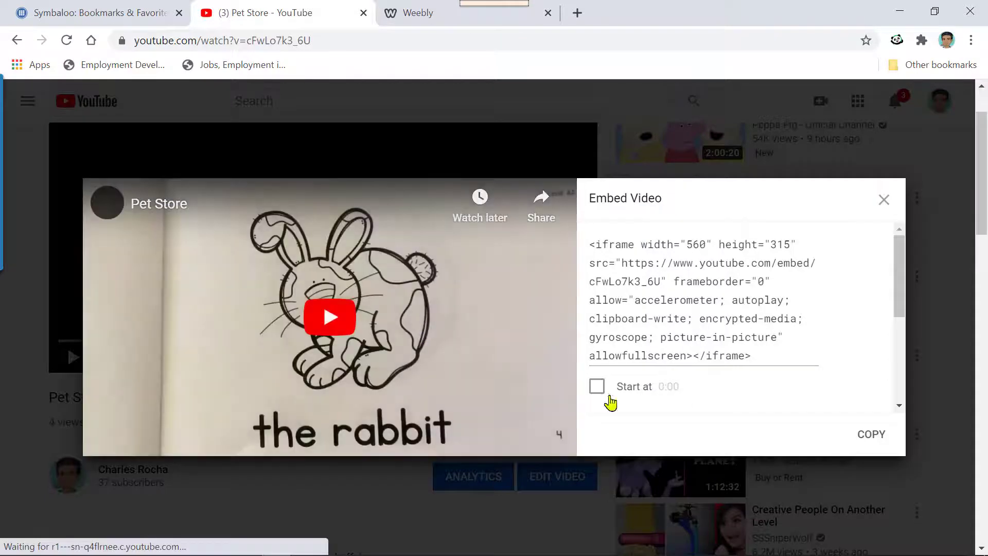
pyautogui.click(879, 436)
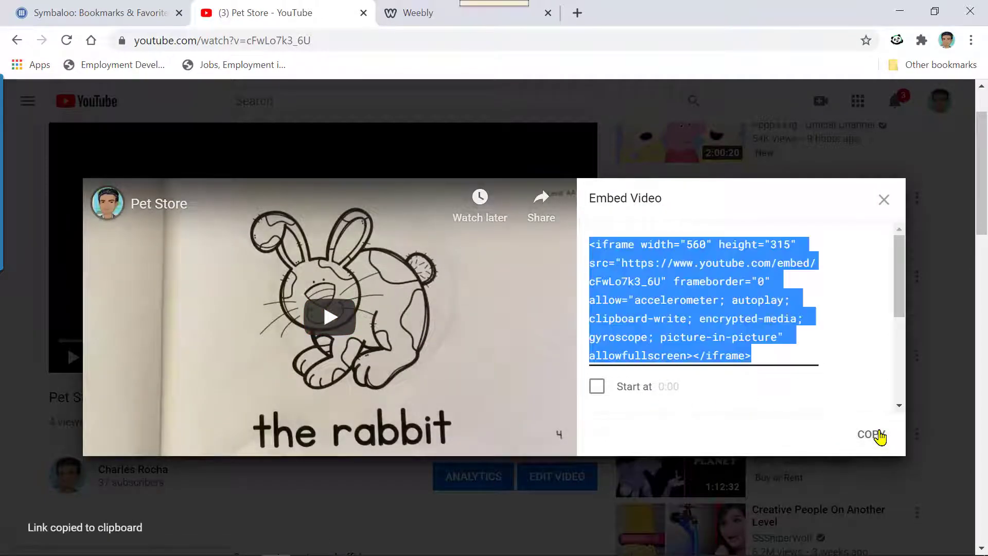
pyautogui.click(883, 202)
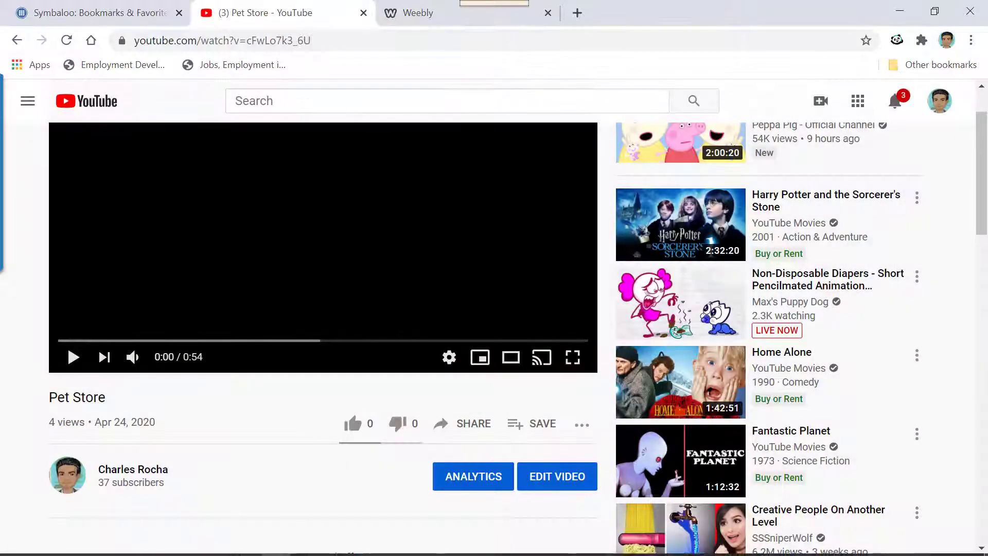
# Step: Switch to the Word document and make the "Happy 50th Birthday" video heading on the second page bold
pyautogui.moveTo(473, 553)
pyautogui.click(423, 544)
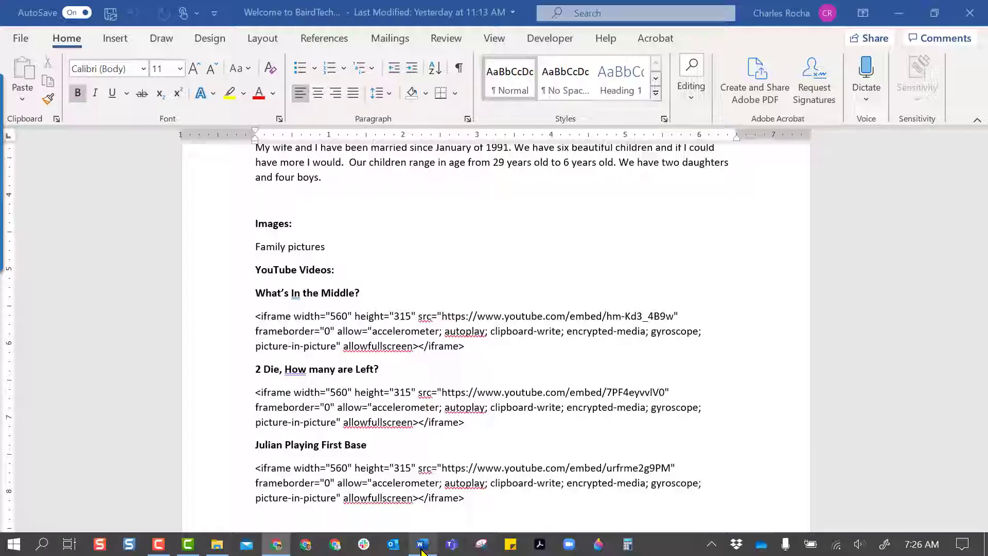
pyautogui.scroll(-2, 437, 463)
pyautogui.scroll(-6, 450, 431)
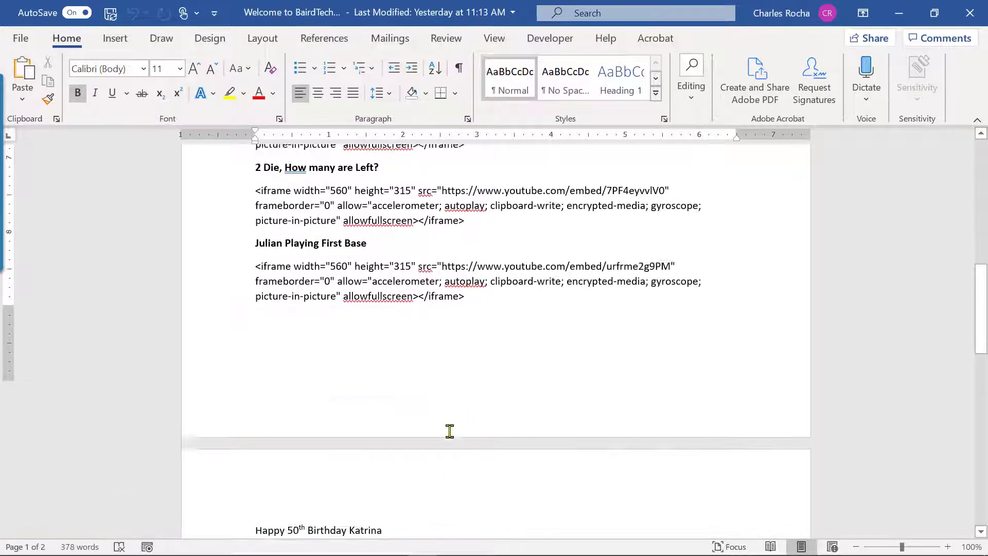
pyautogui.scroll(-1, 450, 431)
pyautogui.moveTo(391, 325); pyautogui.dragTo(245, 319)
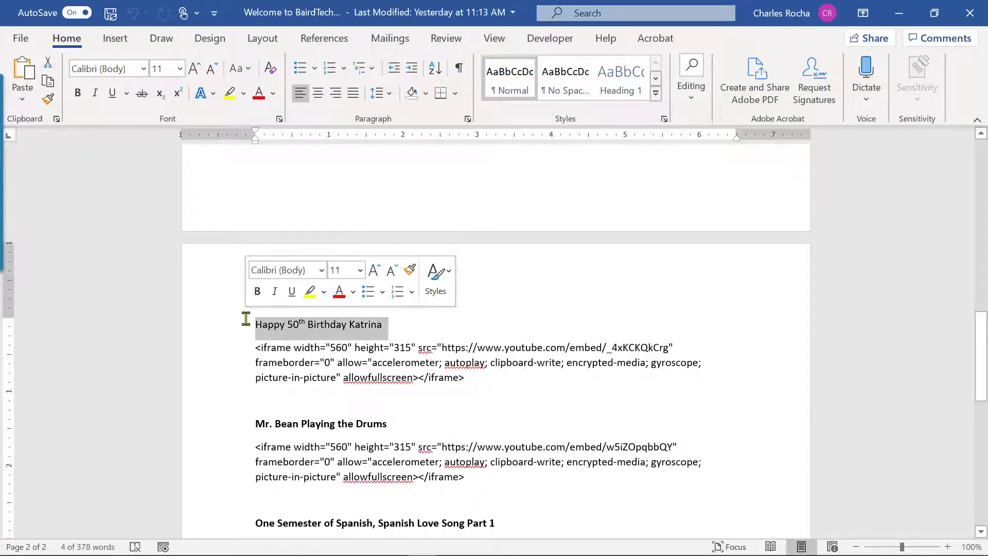
pyautogui.hotkey('ctrl', 'b')
pyautogui.scroll(2, 439, 392)
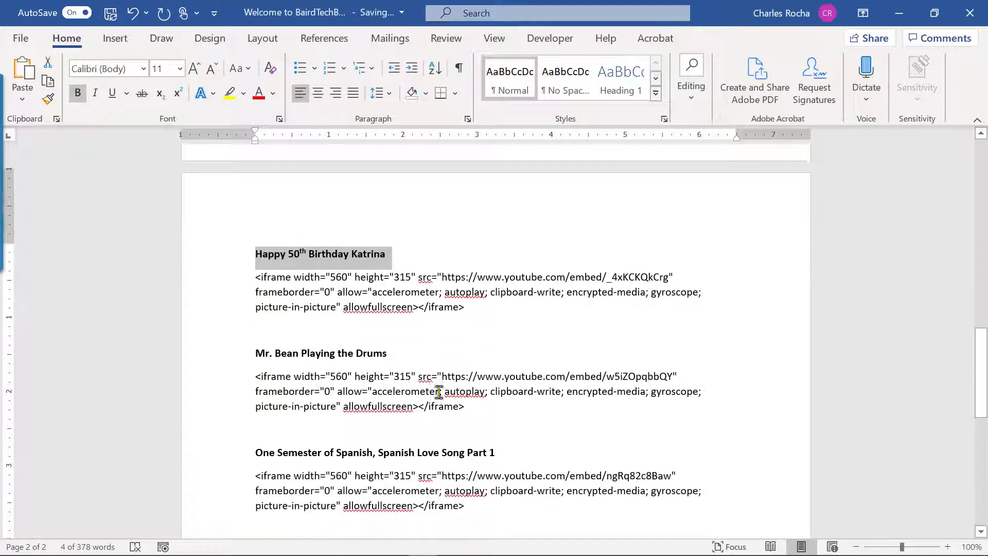
# Step: Add a bold "Rabbit" heading on the blank line below the Happy 50th Birthday embed code and start a new line under it
pyautogui.scroll(-4, 432, 406)
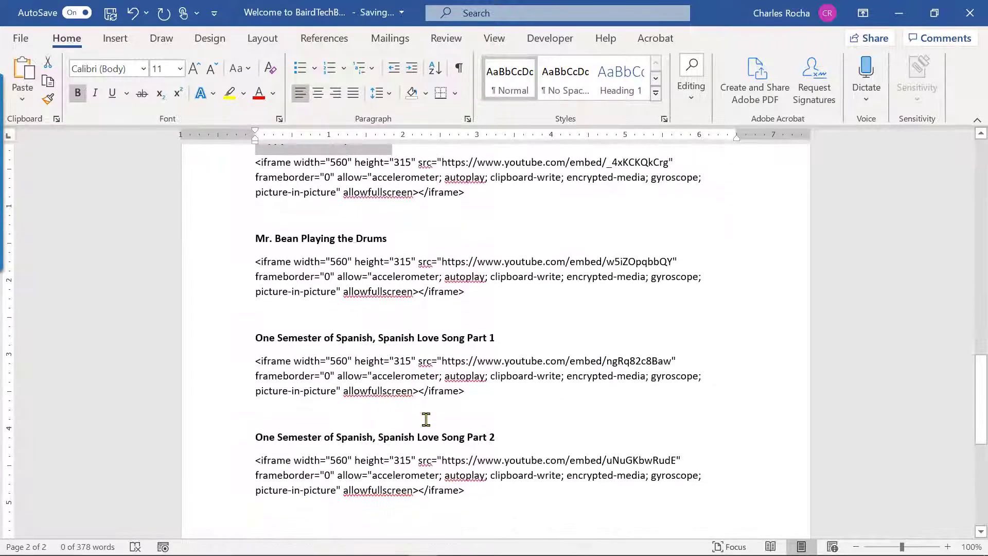
pyautogui.scroll(-2, 426, 419)
pyautogui.scroll(4, 288, 302)
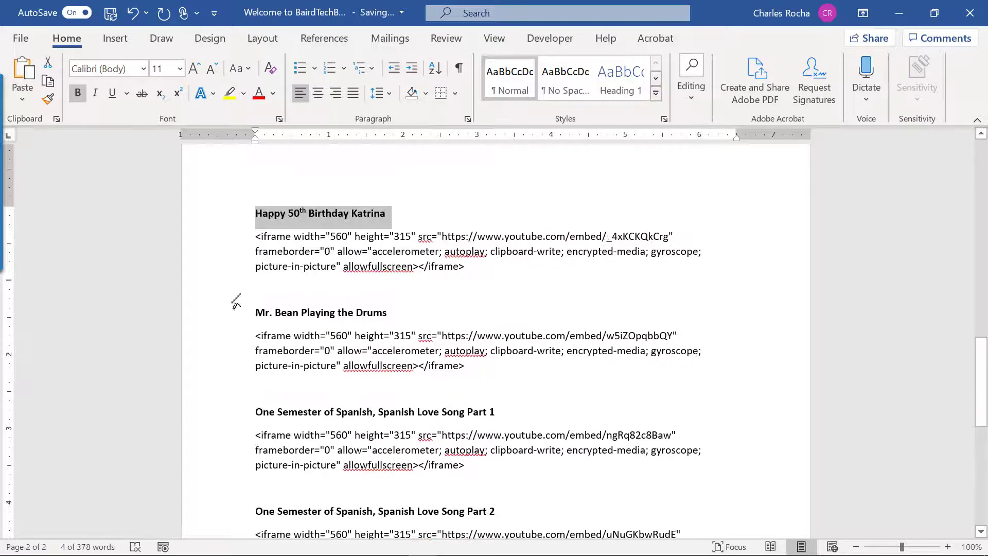
pyautogui.click(269, 289)
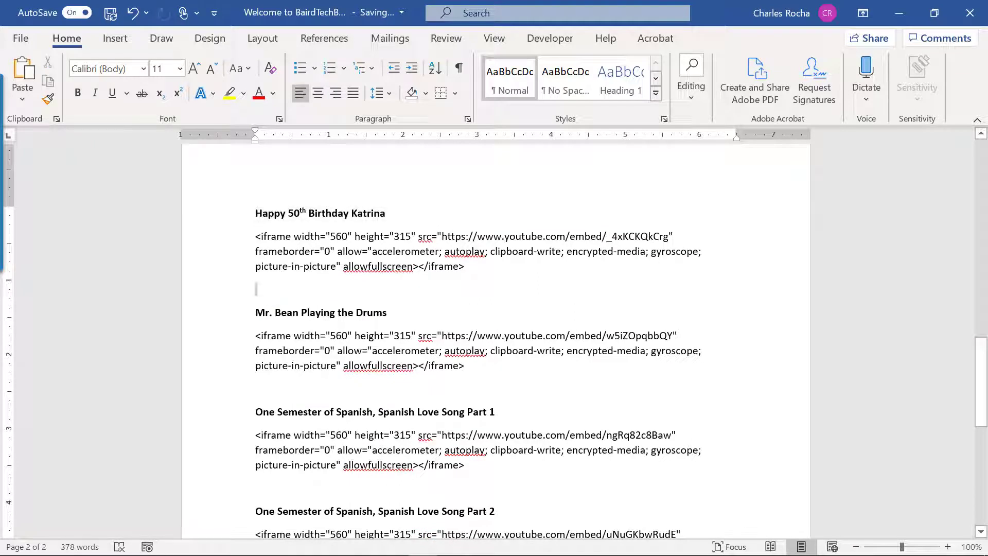
pyautogui.write('Rb')
pyautogui.moveTo(302, 281); pyautogui.dragTo(244, 295)
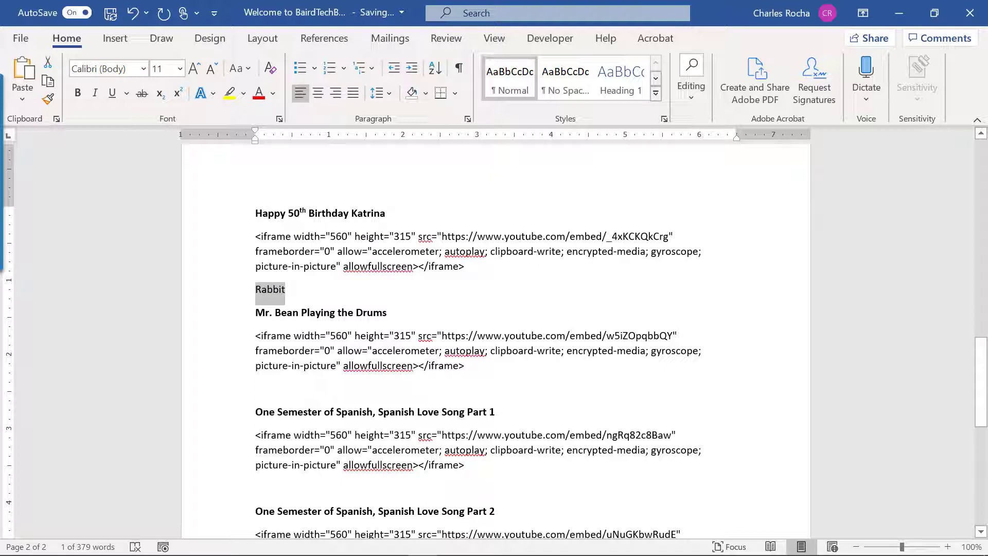
pyautogui.hotkey('ctrl', 'b')
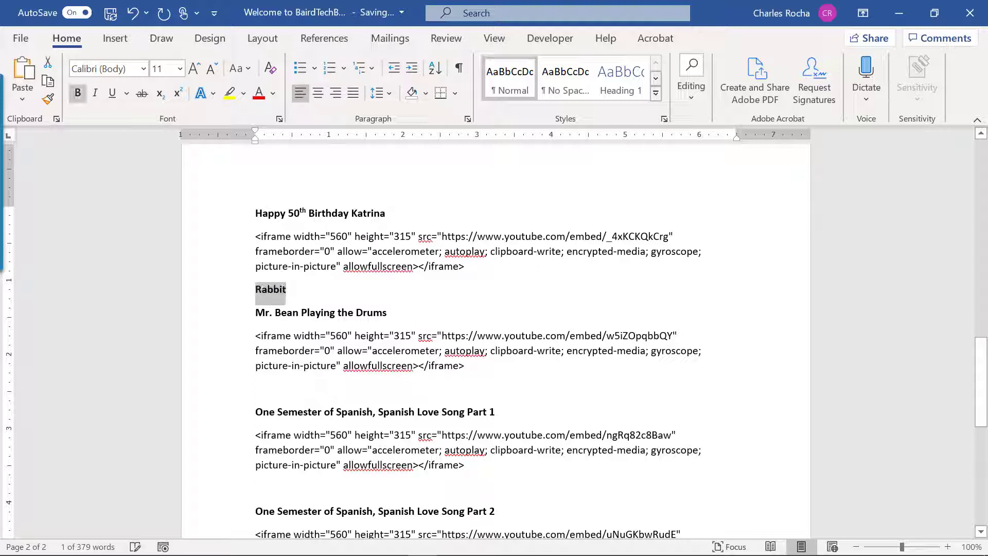
pyautogui.click(289, 289)
pyautogui.press('Return')
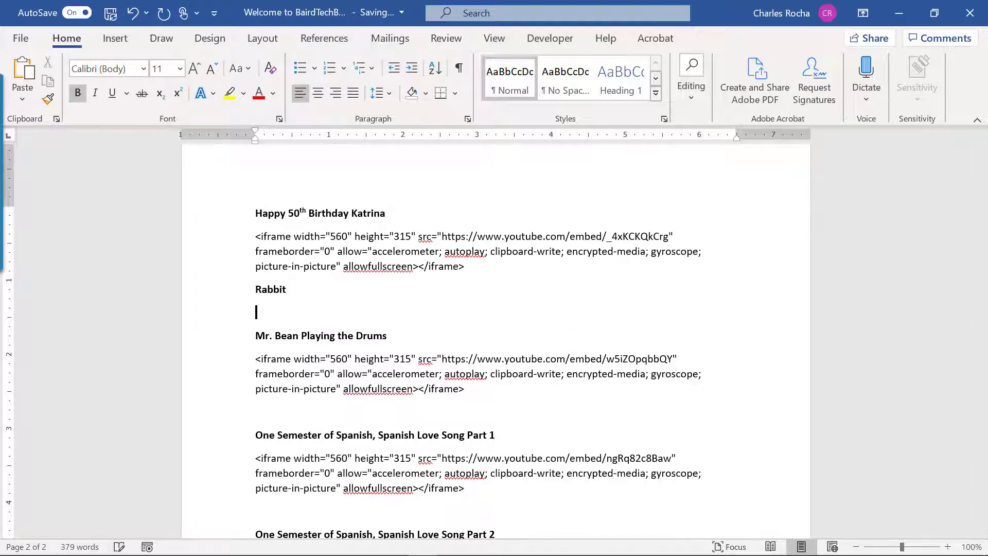
pyautogui.hotkey('ctrl', 'v')
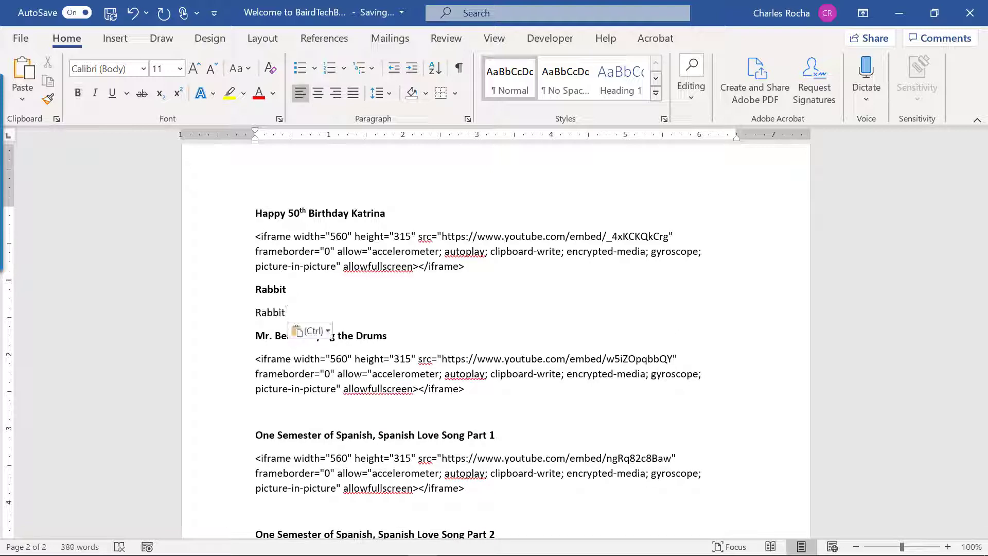
pyautogui.press('BackSpace')
pyautogui.press('BackSpace')
pyautogui.press('BackSpace')
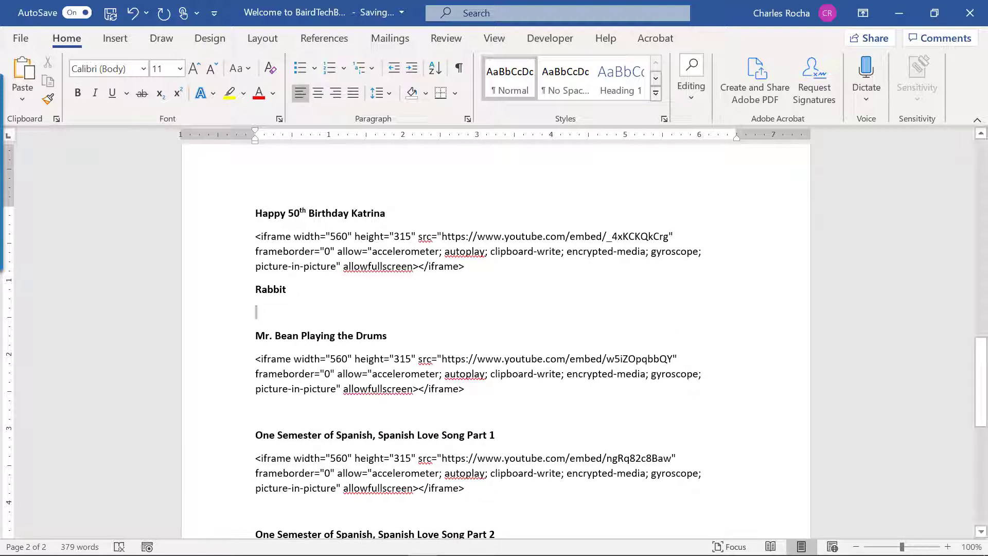
# Step: Switch to Chrome and copy the Pet Store video's embed code from its sharing options
pyautogui.moveTo(306, 550)
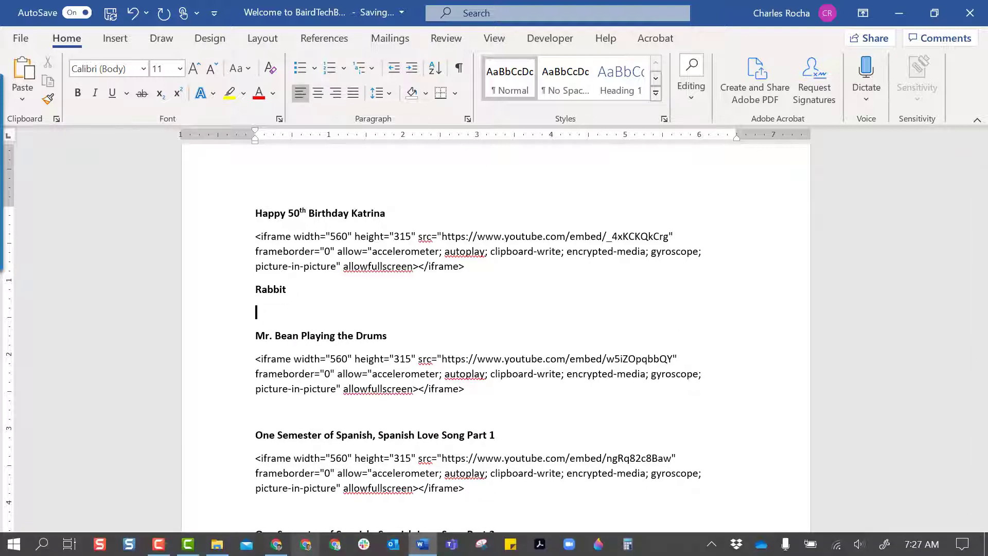
pyautogui.click(277, 545)
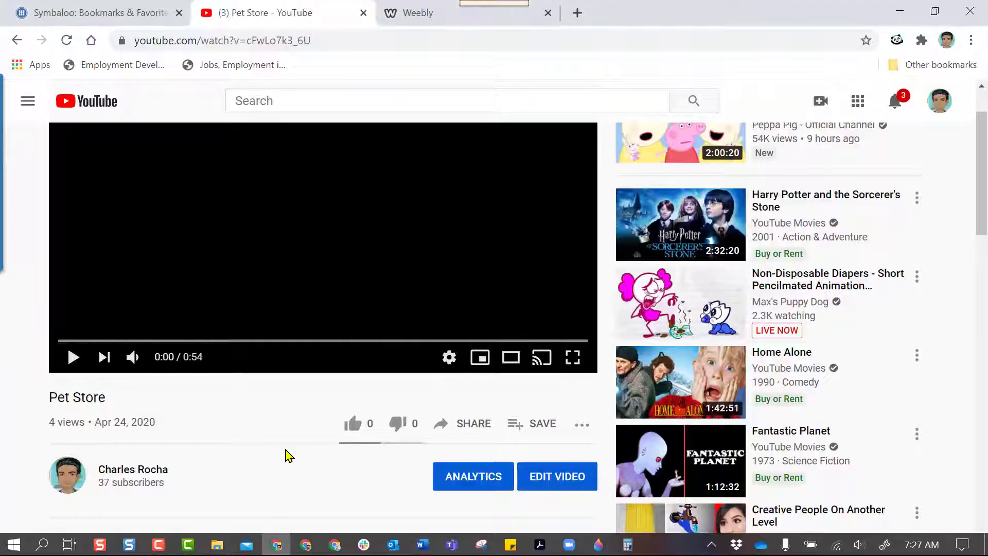
pyautogui.click(470, 423)
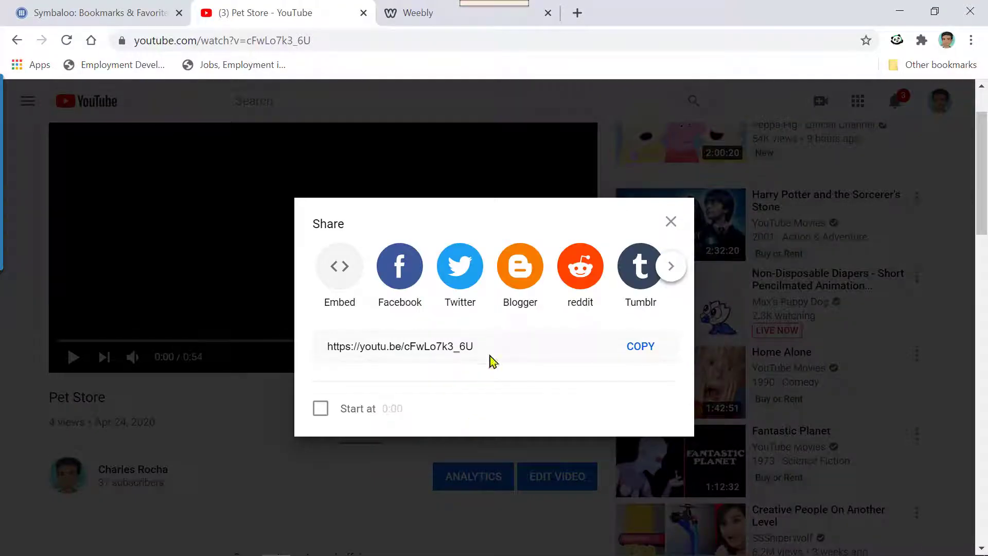
pyautogui.click(347, 278)
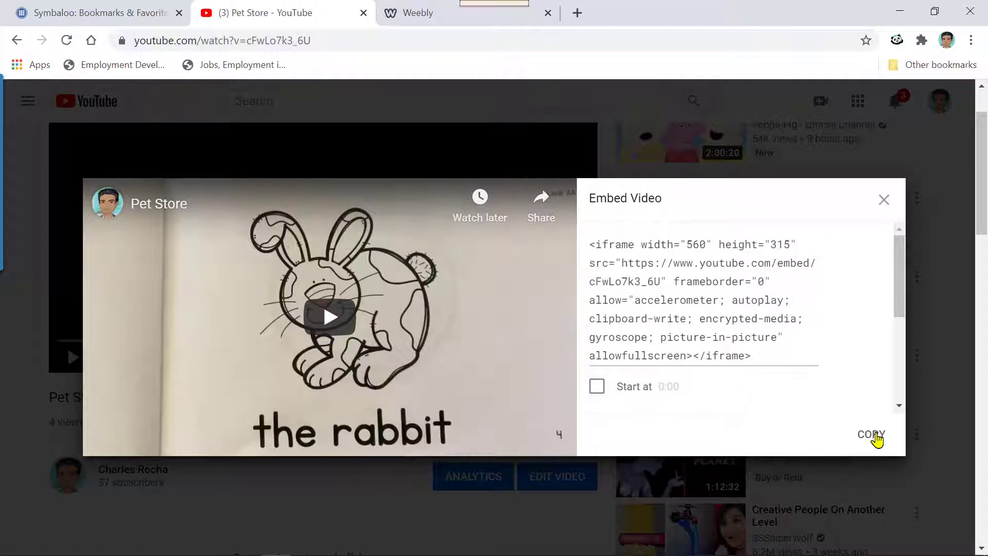
pyautogui.click(873, 435)
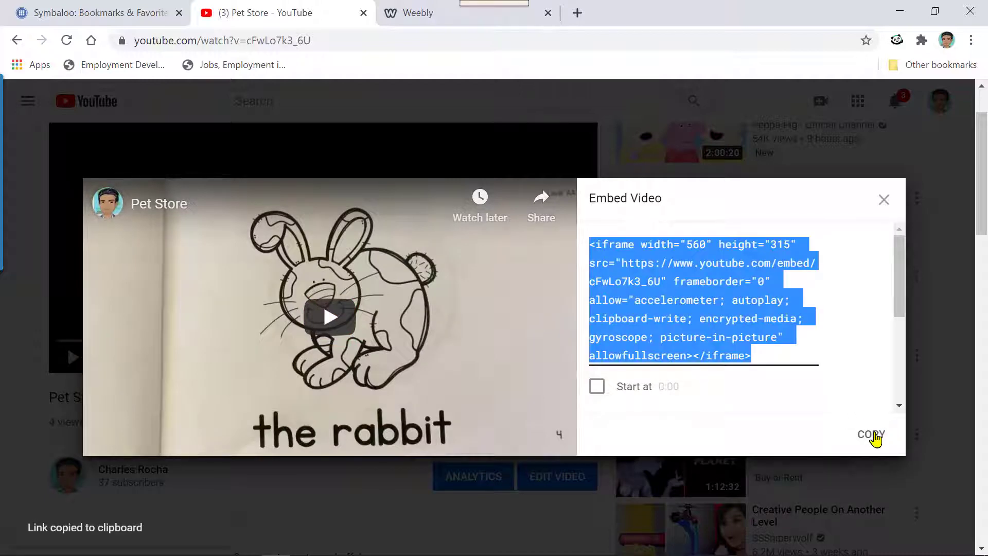
pyautogui.click(873, 435)
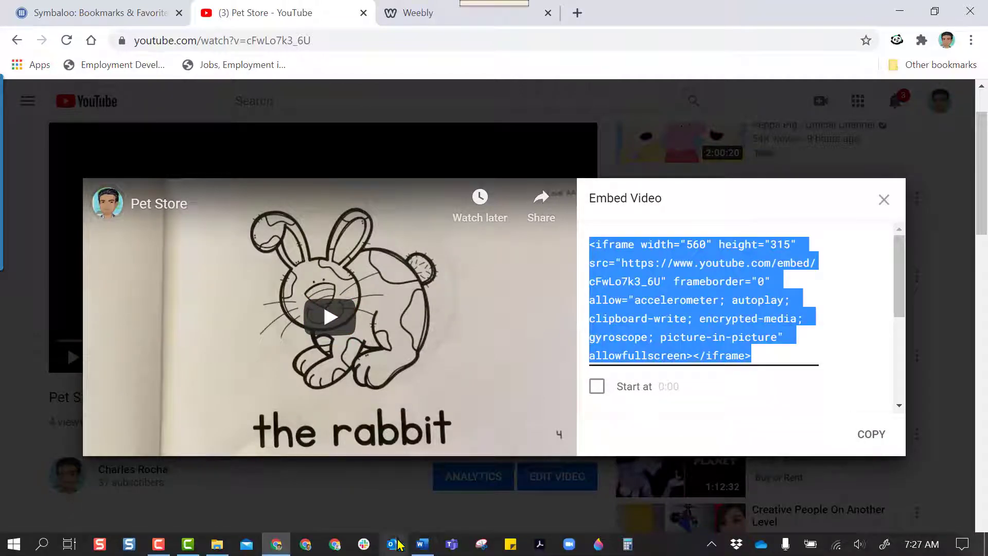
# Step: Switch to Word, paste the embed code in regular weight under the "Rabbit" heading, and insert a blank line before the Mr. Bean heading
pyautogui.click(422, 544)
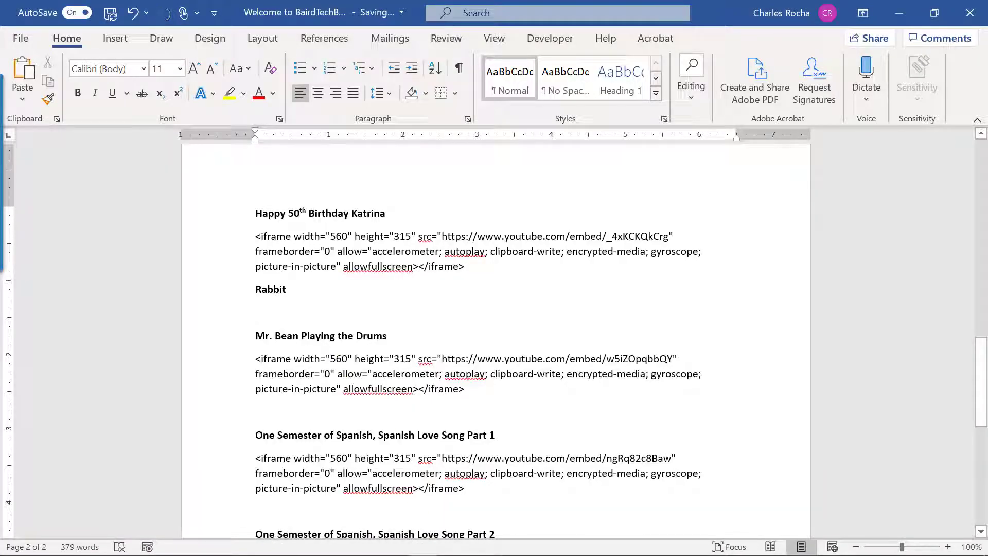
pyautogui.hotkey('ctrl', 'v')
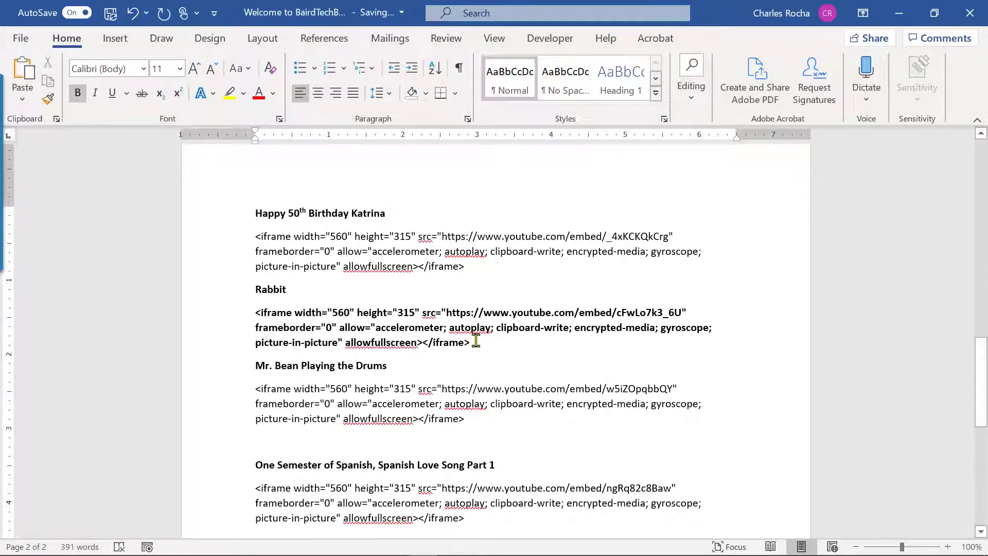
pyautogui.moveTo(457, 341); pyautogui.dragTo(205, 311)
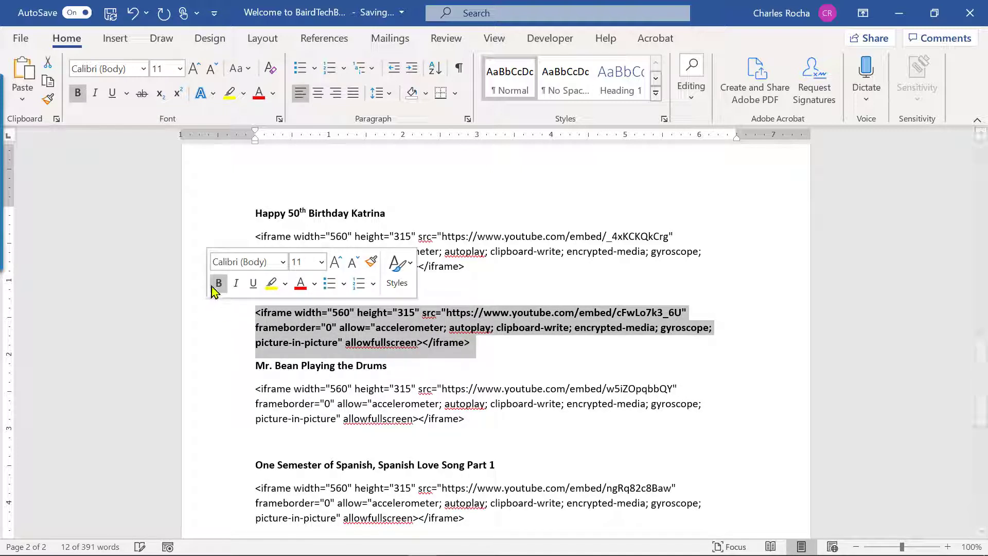
pyautogui.click(218, 284)
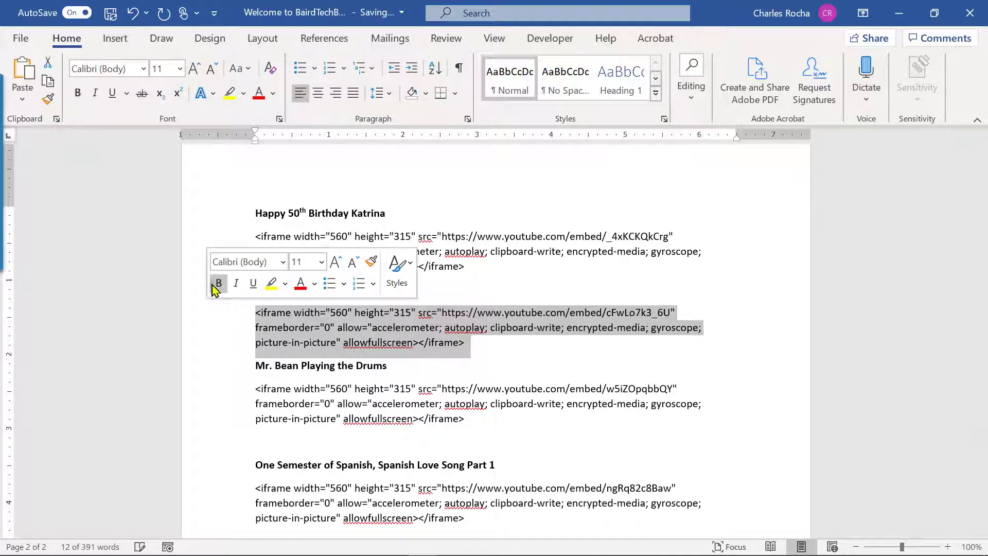
pyautogui.click(558, 361)
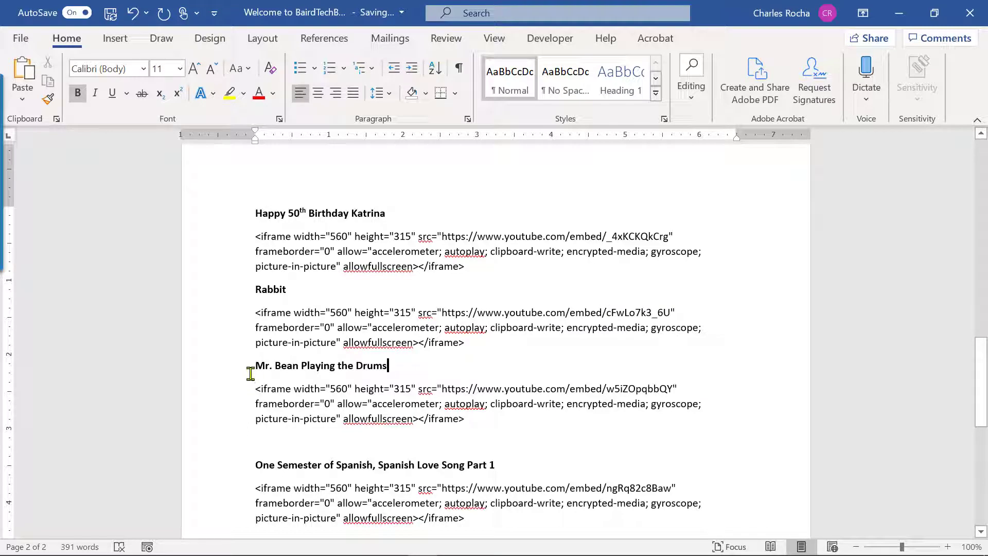
pyautogui.press('Return')
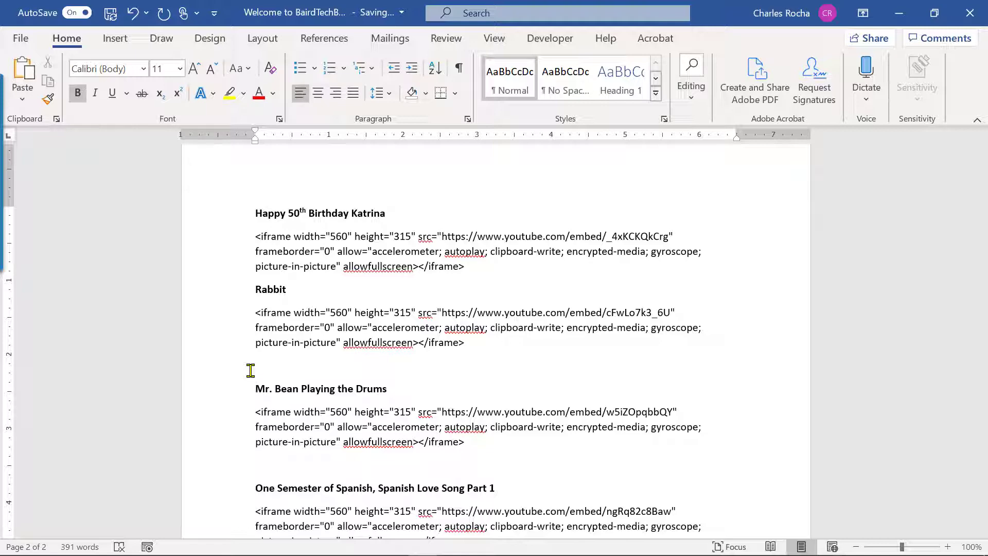
# Step: Minimize the Word document and switch to the Weebly editor in Chrome to show the home page's header picture
pyautogui.scroll(-10, 327, 400)
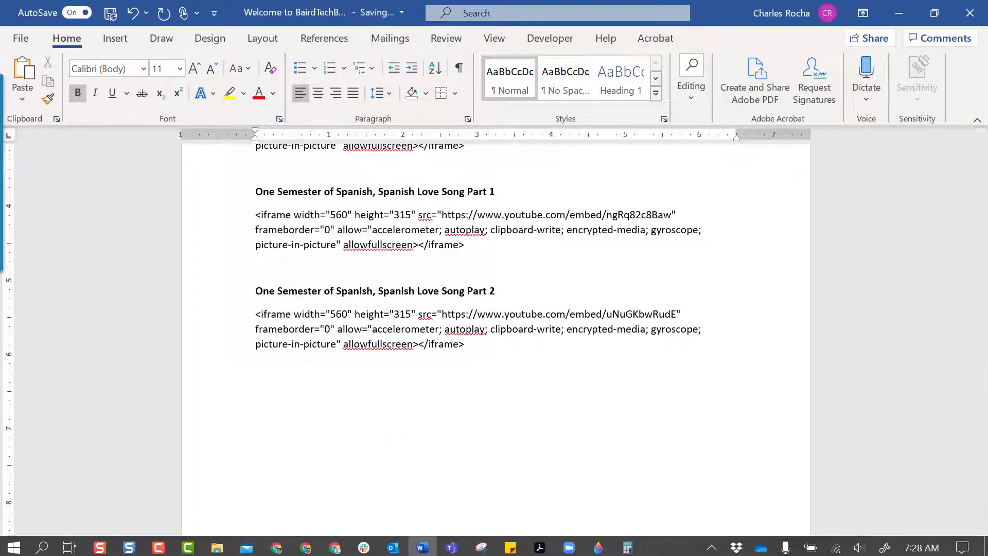
pyautogui.click(900, 19)
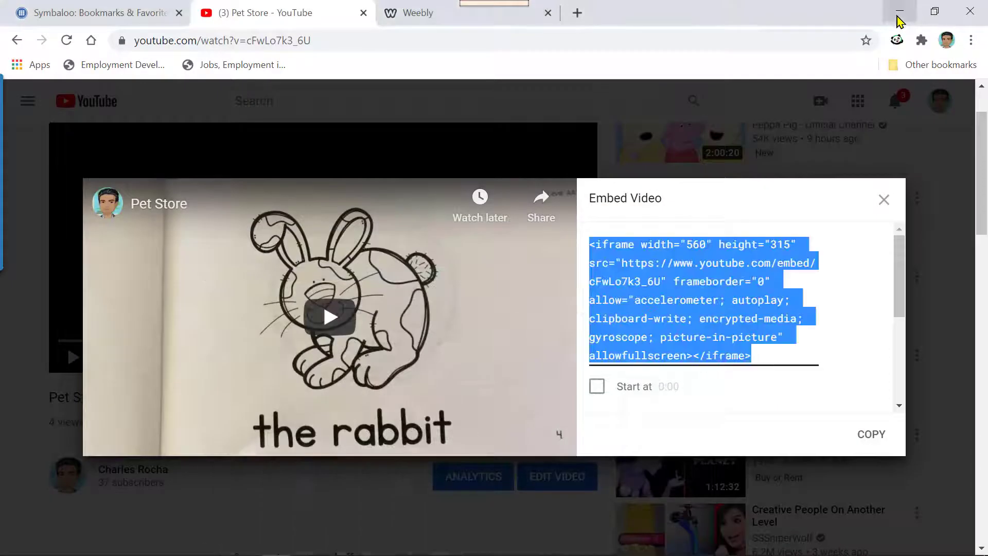
pyautogui.click(410, 23)
pyautogui.scroll(-3, 507, 286)
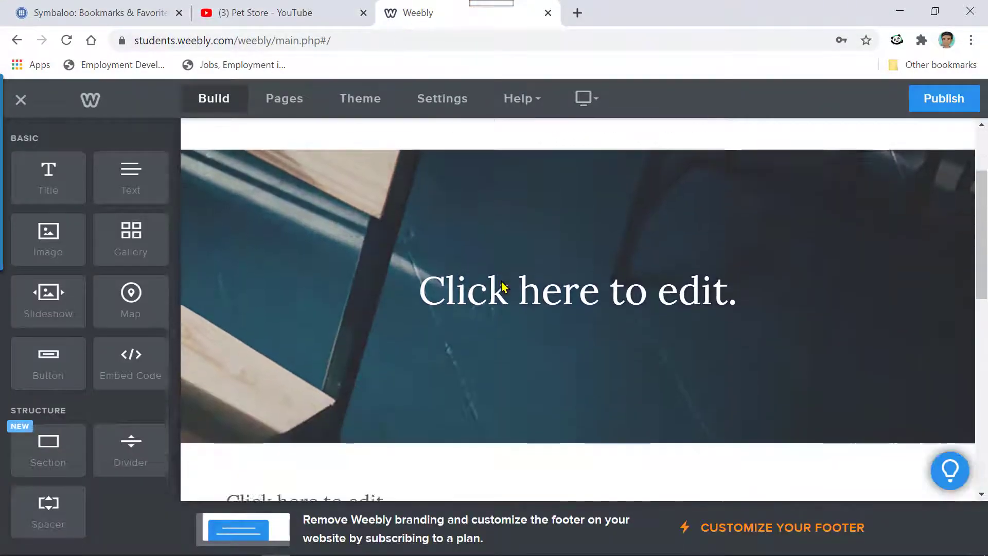
pyautogui.click(563, 373)
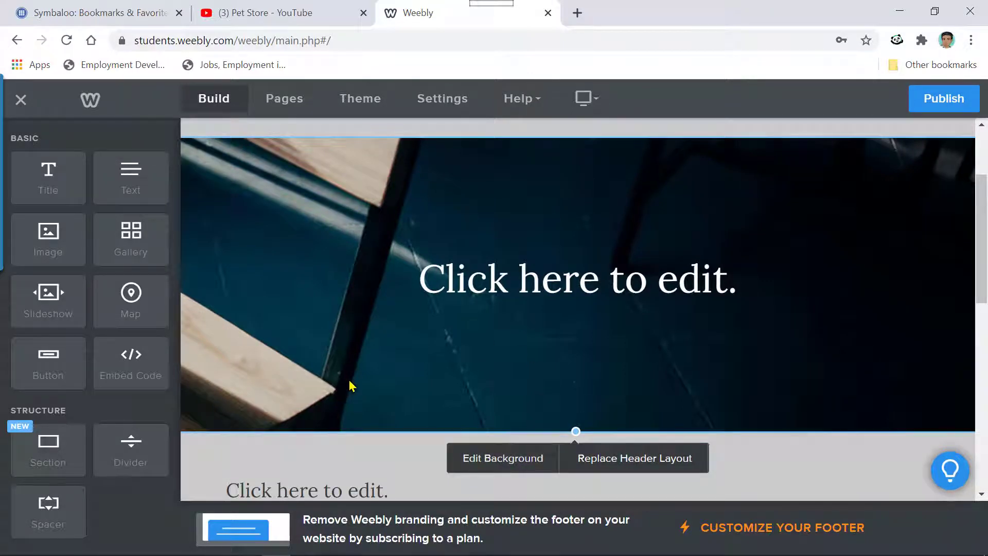
pyautogui.click(364, 481)
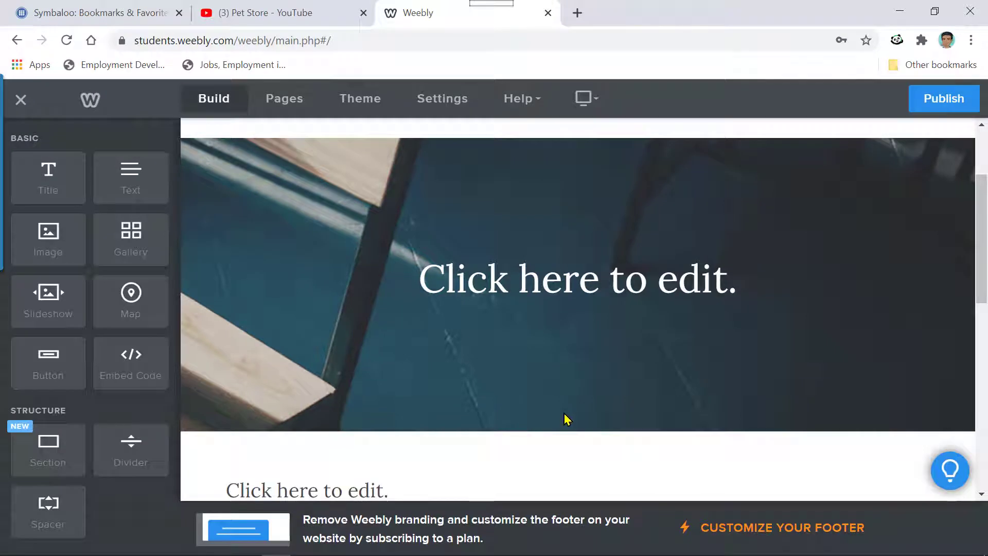
# Step: Edit the header's background as an image and open the collection of replacement backgrounds
pyautogui.click(579, 413)
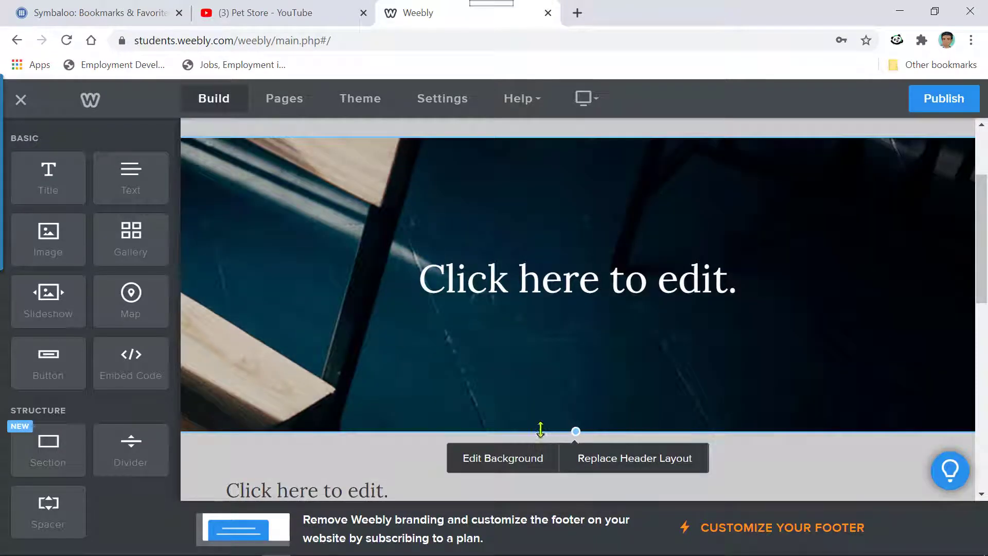
pyautogui.click(505, 461)
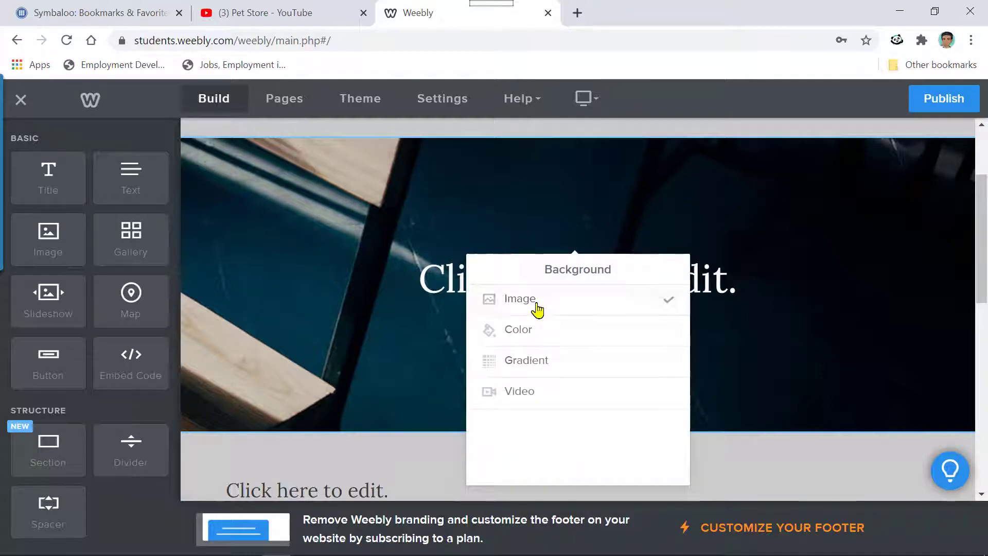
pyautogui.click(536, 307)
pyautogui.click(595, 361)
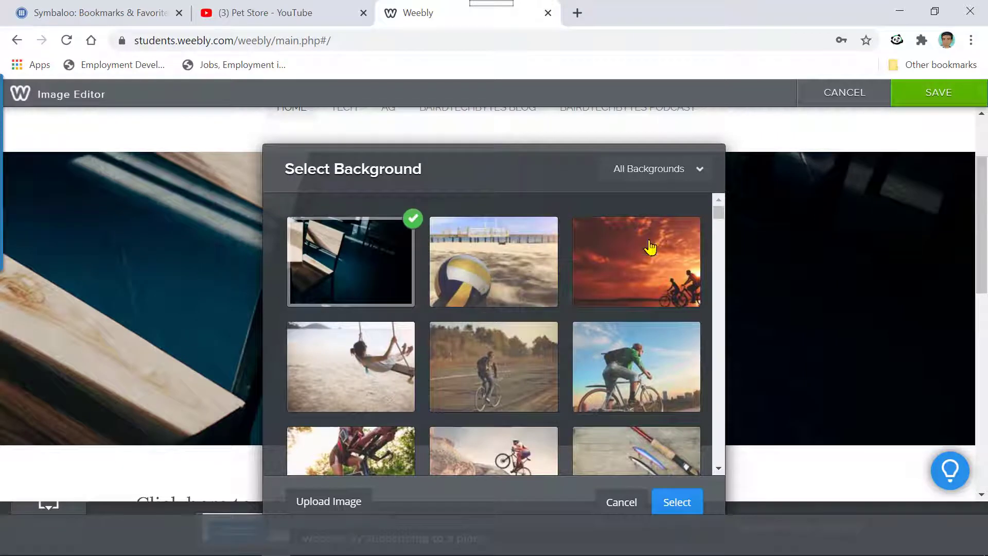
pyautogui.scroll(-5, 648, 257)
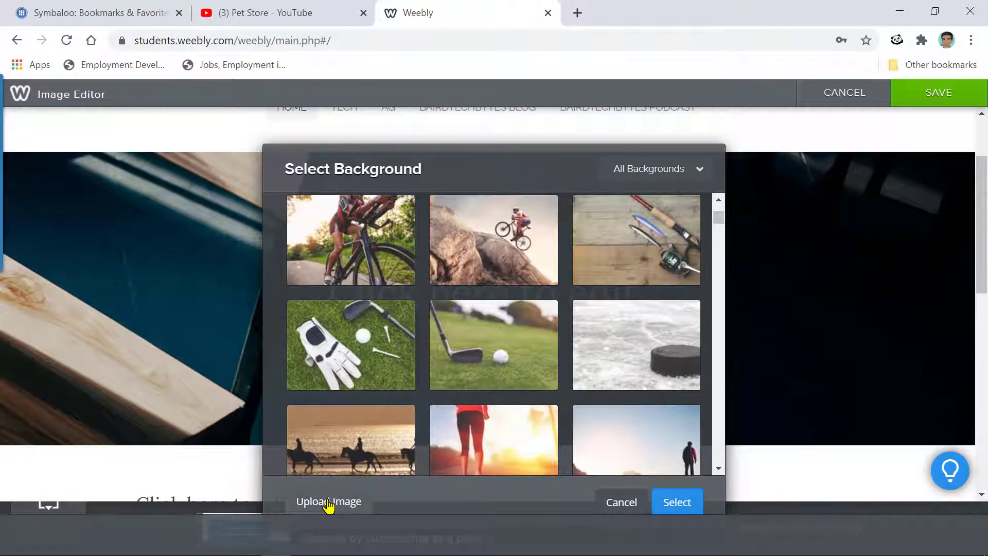
# Step: Upload the 325-COLLAGE family picture from the Home page folder in Documents > Baird Tech Bytes Site and use it as the header background
pyautogui.click(328, 503)
pyautogui.click(446, 306)
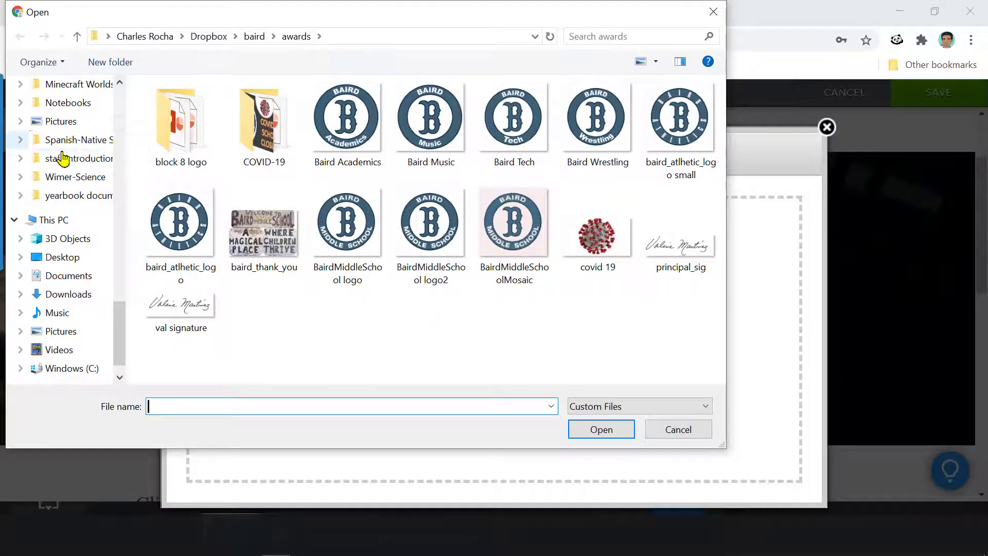
pyautogui.click(65, 278)
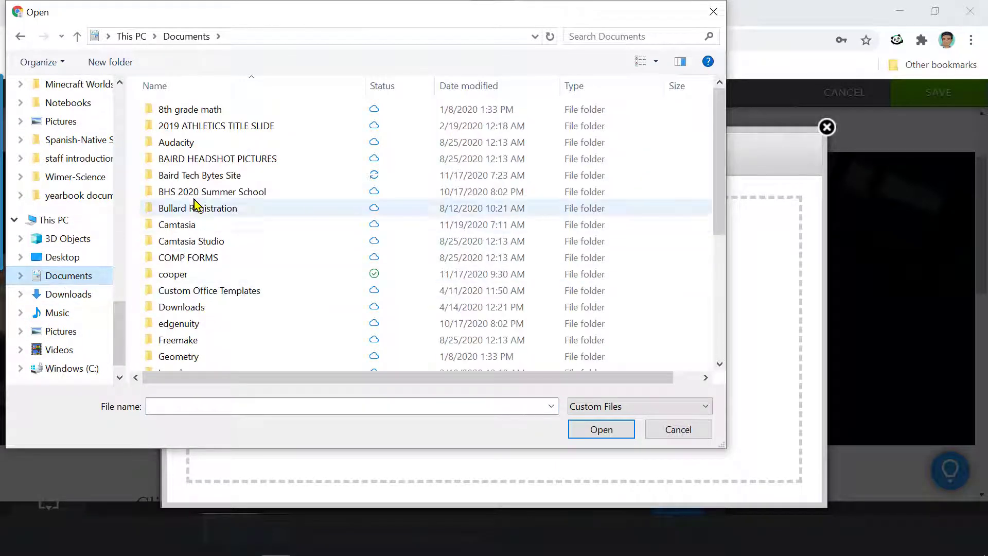
pyautogui.doubleClick(196, 178)
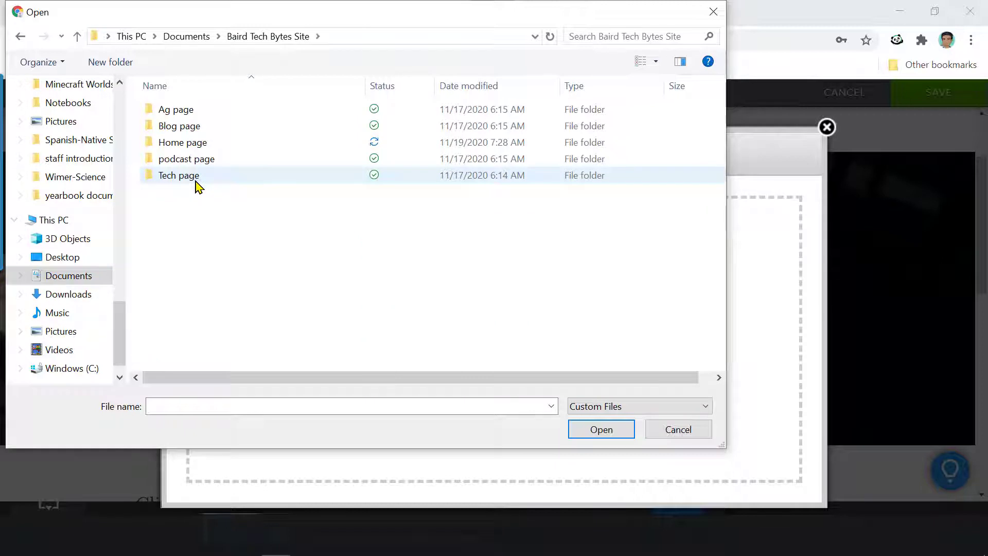
pyautogui.click(190, 140)
pyautogui.doubleClick(190, 141)
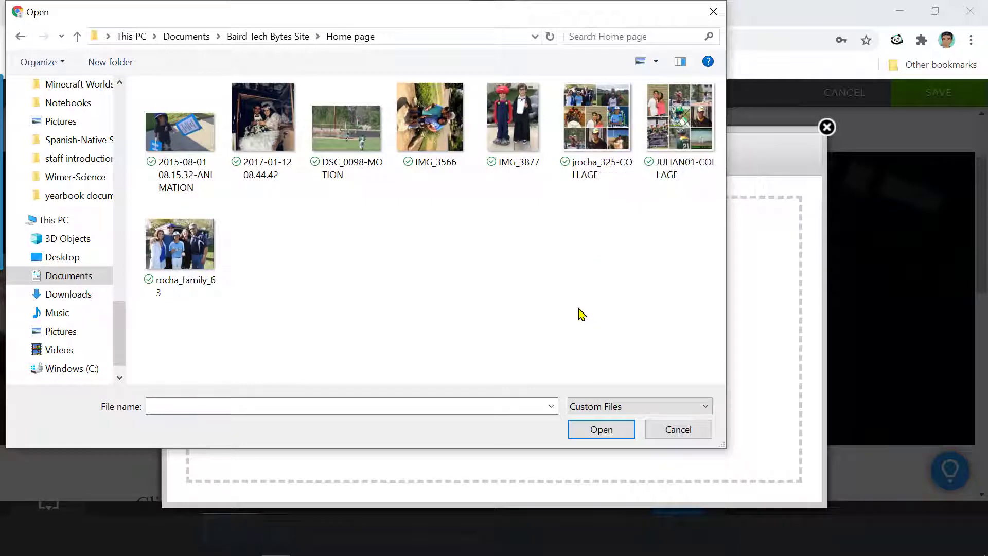
pyautogui.doubleClick(594, 121)
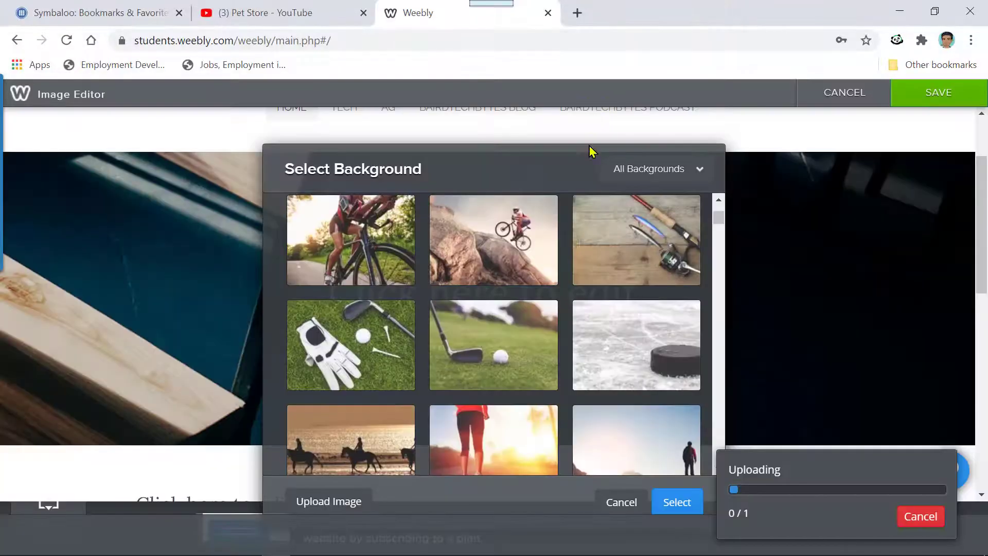
pyautogui.click(677, 502)
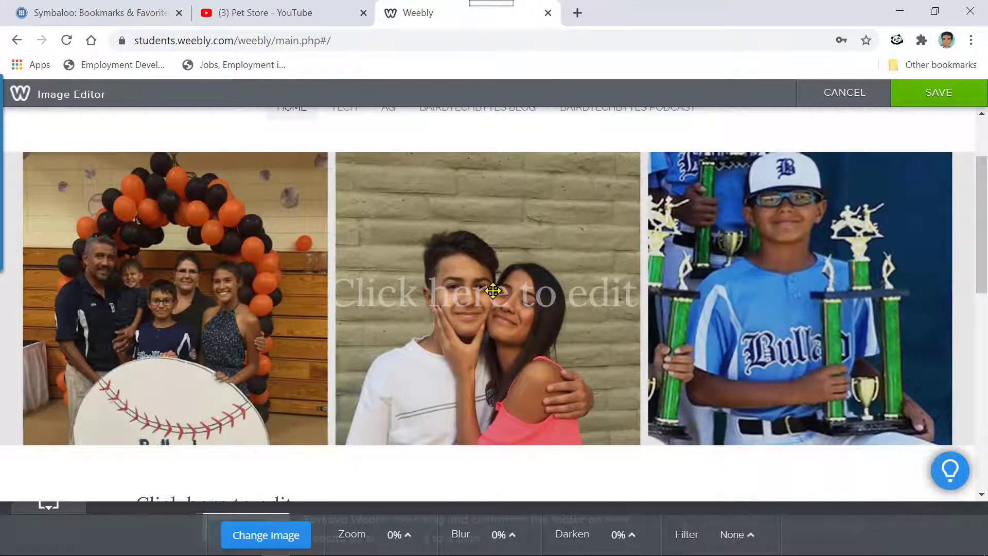
# Step: Check the family collage in the header frame and save it as the header background
pyautogui.scroll(-8, 492, 294)
pyautogui.scroll(8, 491, 298)
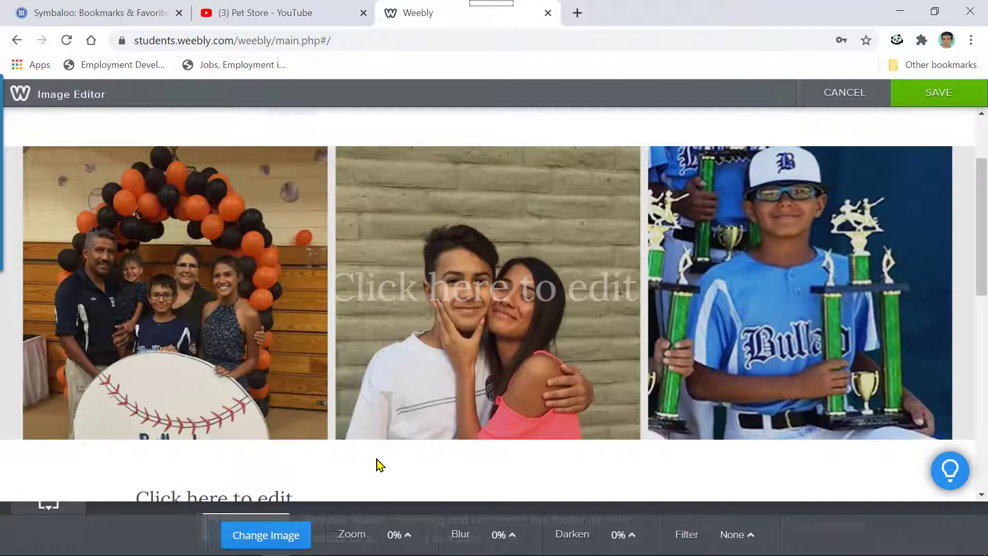
pyautogui.scroll(2, 403, 365)
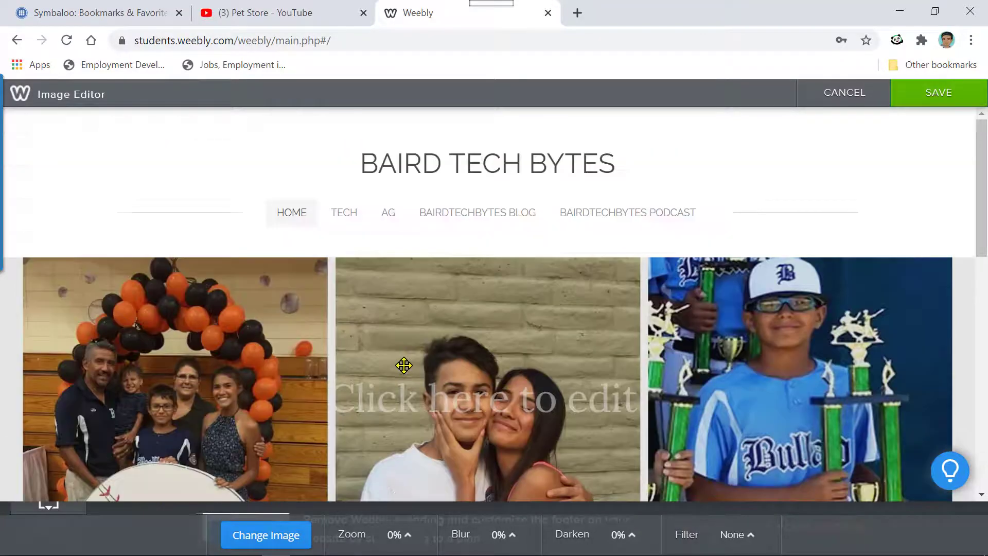
pyautogui.click(933, 94)
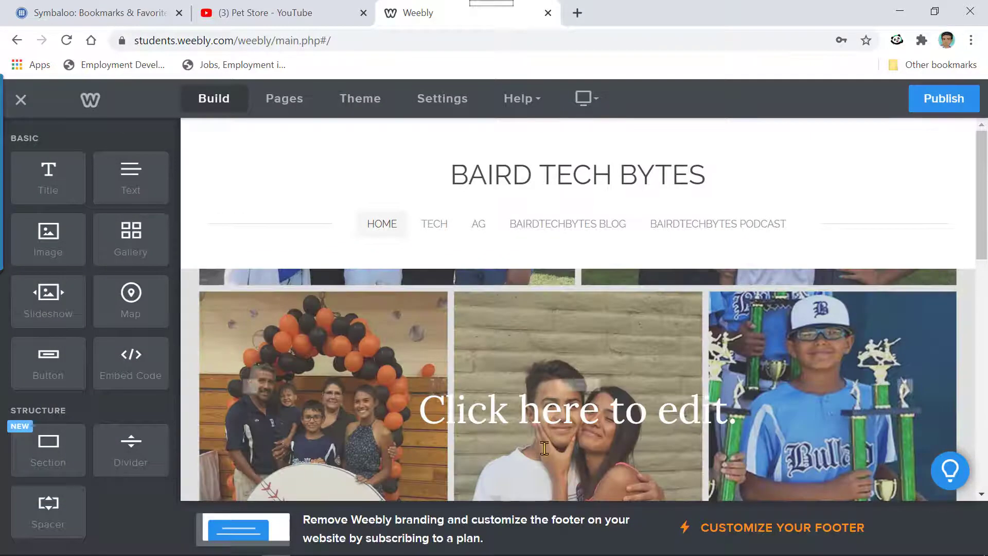
# Step: Reopen the header's background picture in the image editor
pyautogui.scroll(-3, 504, 391)
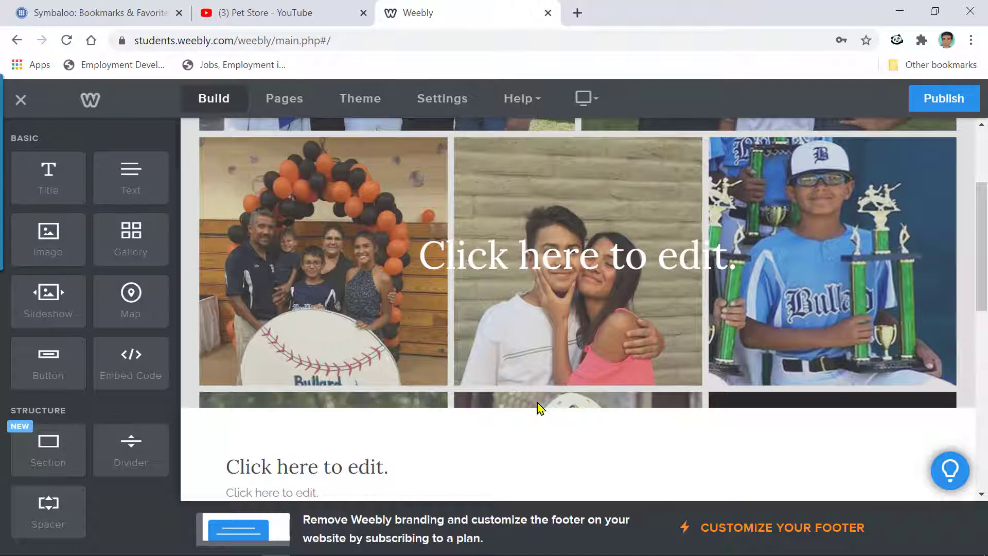
pyautogui.click(537, 402)
pyautogui.click(521, 462)
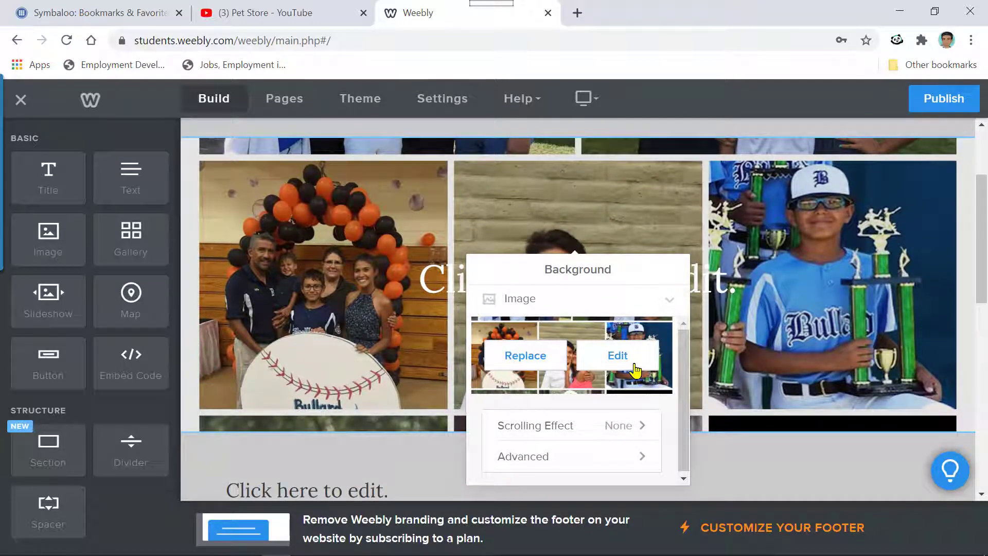
pyautogui.click(619, 358)
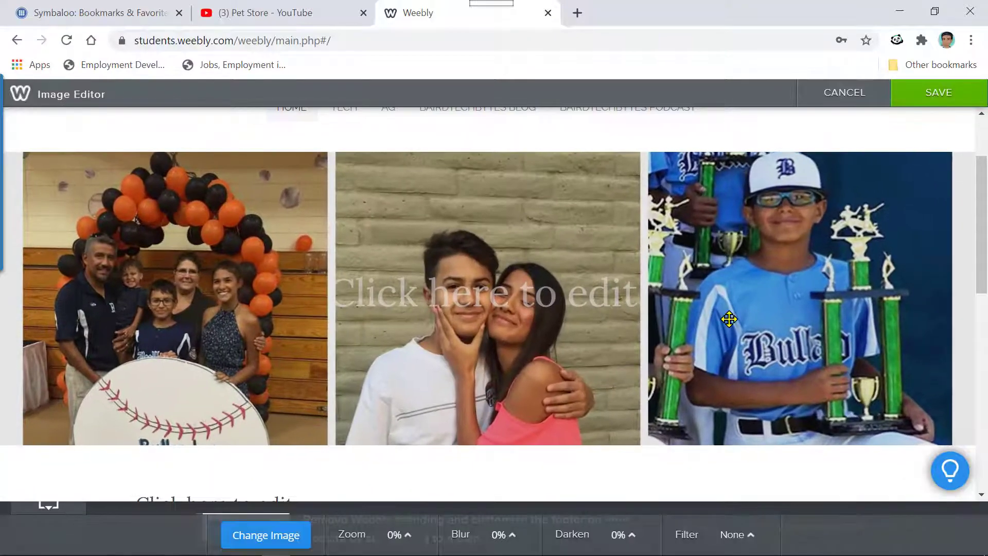
# Step: Reposition the collage slightly upward within the header frame and save the background
pyautogui.scroll(-5, 730, 326)
pyautogui.scroll(3, 731, 294)
pyautogui.scroll(5, 743, 225)
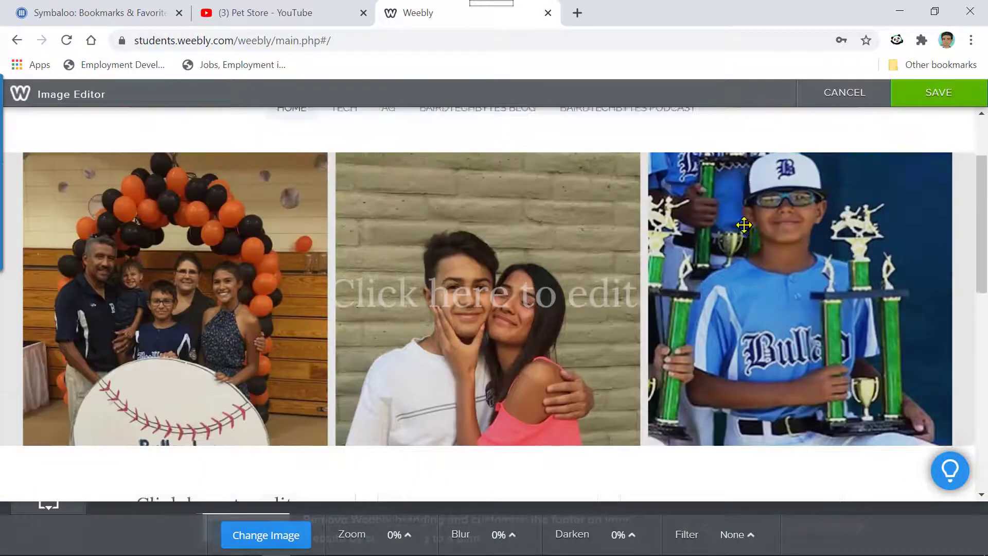
pyautogui.moveTo(743, 333); pyautogui.dragTo(707, 328)
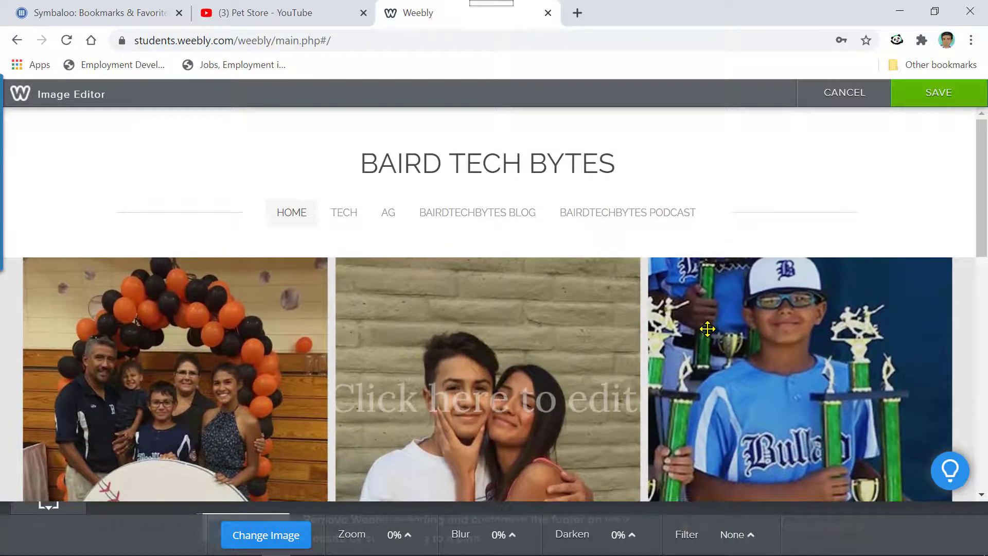
pyautogui.scroll(-5, 707, 329)
pyautogui.scroll(3, 705, 335)
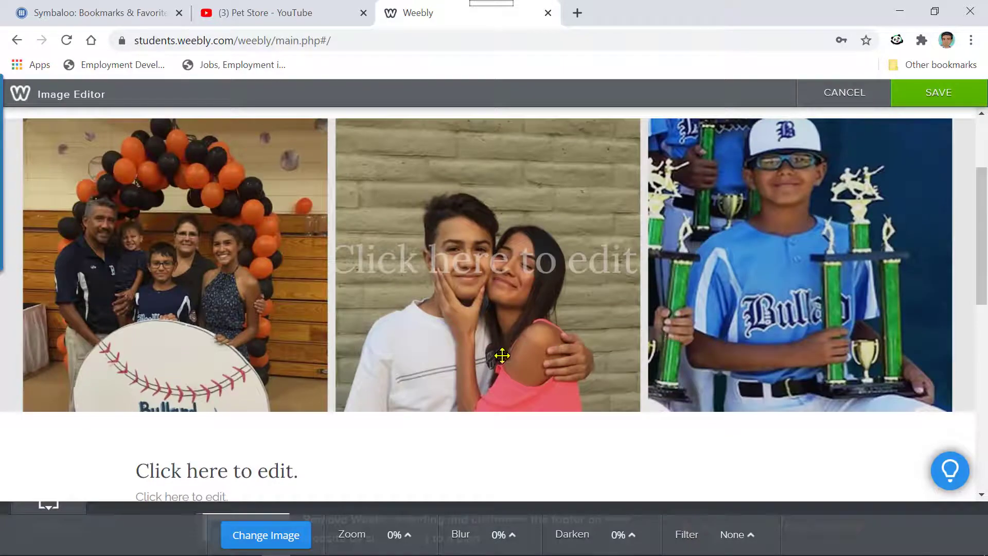
pyautogui.moveTo(493, 358)
pyautogui.mouseDown()
pyautogui.moveTo(501, 340)
pyautogui.moveTo(501, 350)
pyautogui.mouseUp()
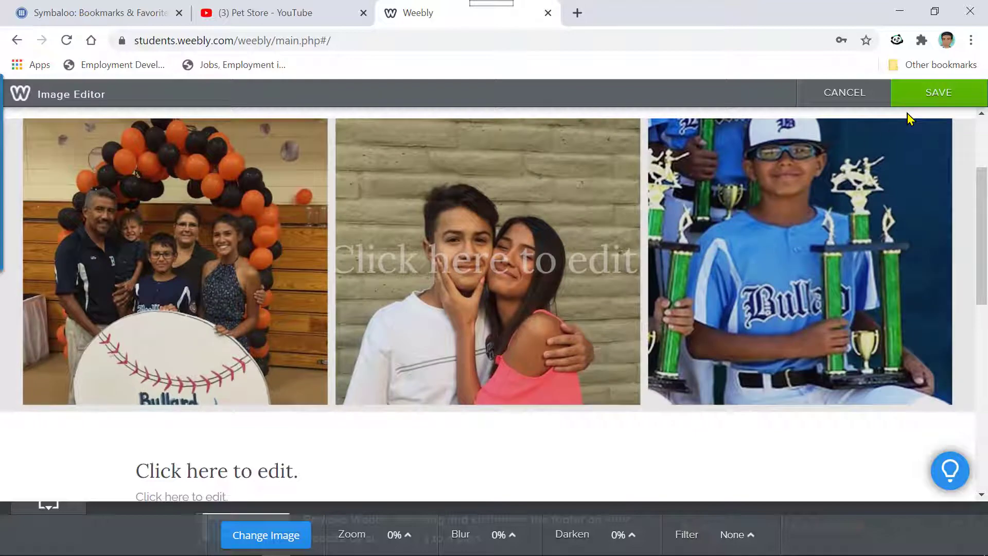
pyautogui.click(923, 109)
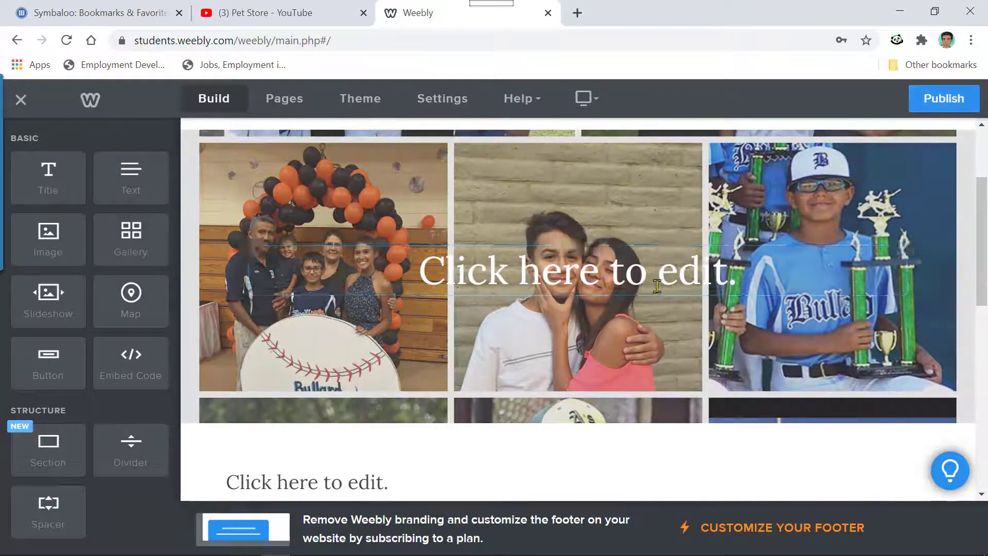
pyautogui.click(657, 286)
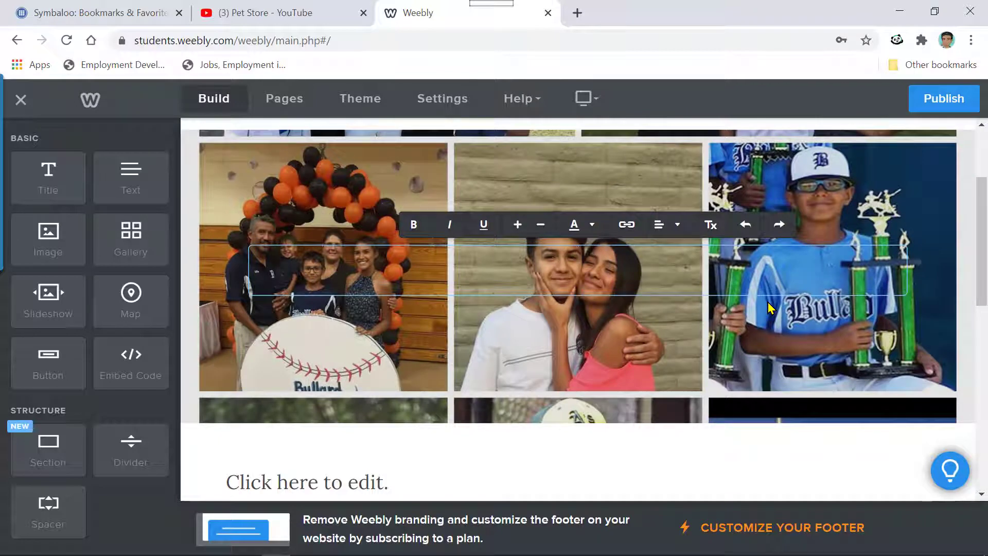
pyautogui.write('Mr. Rocha')
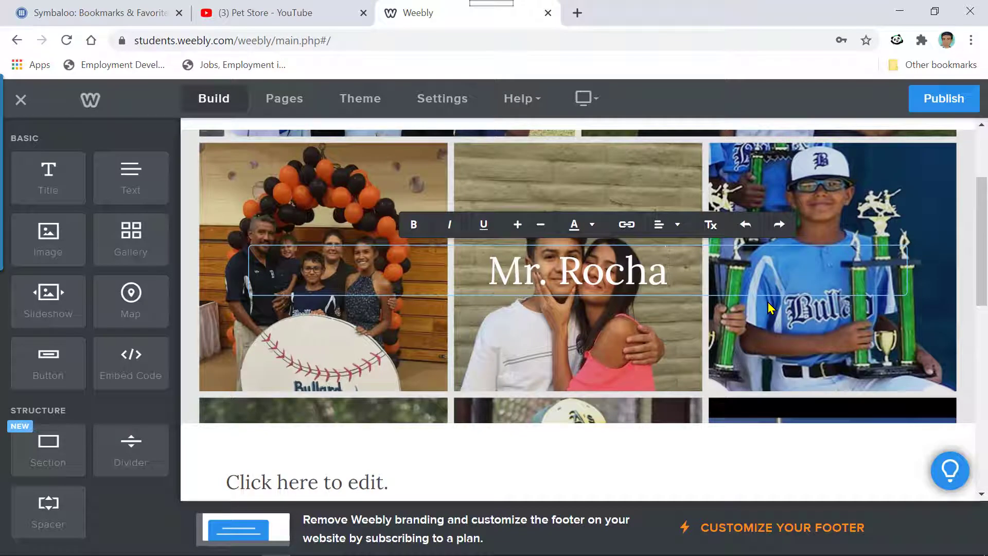
pyautogui.press('BackSpace')
pyautogui.press('BackSpace')
pyautogui.press('BackSpace')
pyautogui.press('BackSpace')
pyautogui.press('BackSpace')
pyautogui.press('BackSpace')
pyautogui.press('BackSpace')
pyautogui.press('BackSpace')
pyautogui.press('BackSpace')
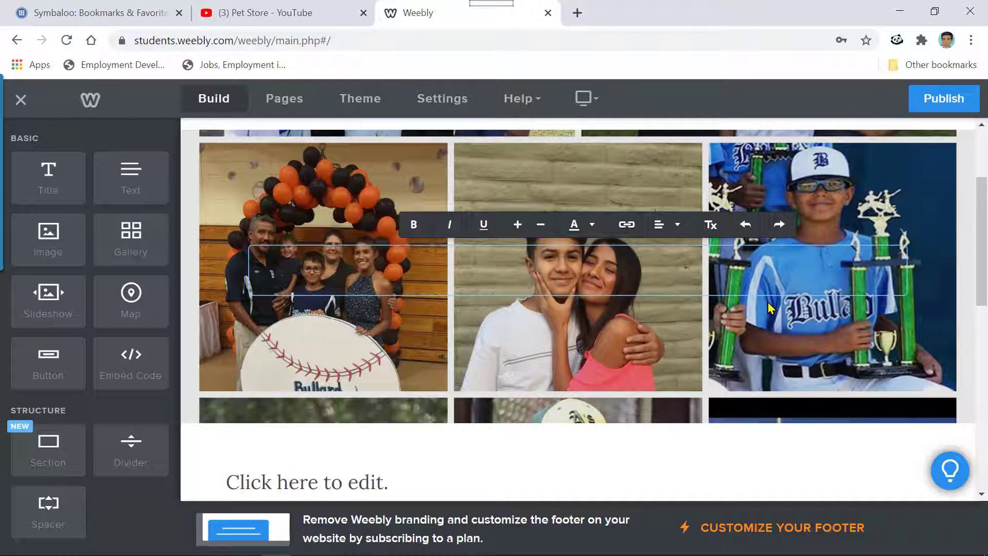
pyautogui.write('This')
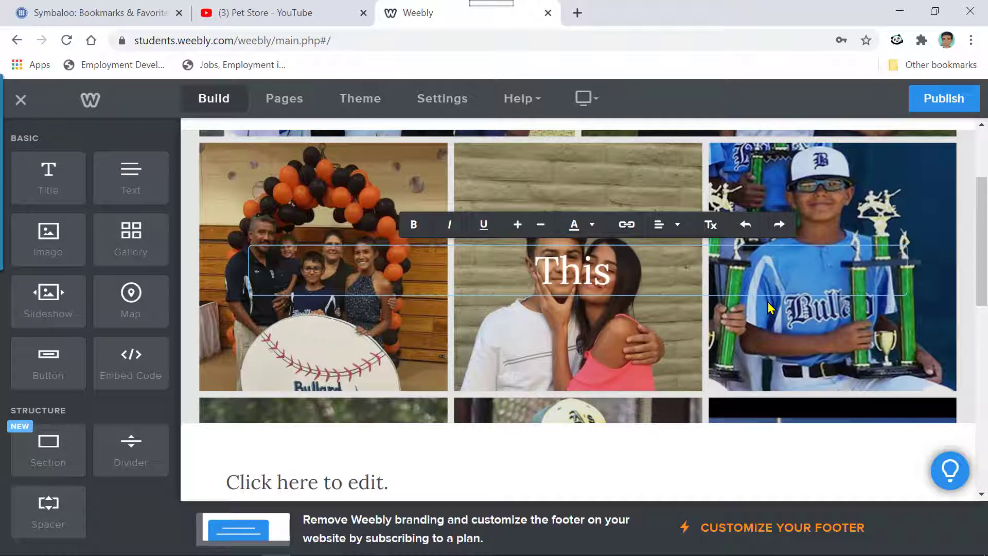
pyautogui.press('BackSpace')
pyautogui.press('BackSpace')
pyautogui.press('BackSpace')
pyautogui.press('BackSpace')
pyautogui.press('BackSpace')
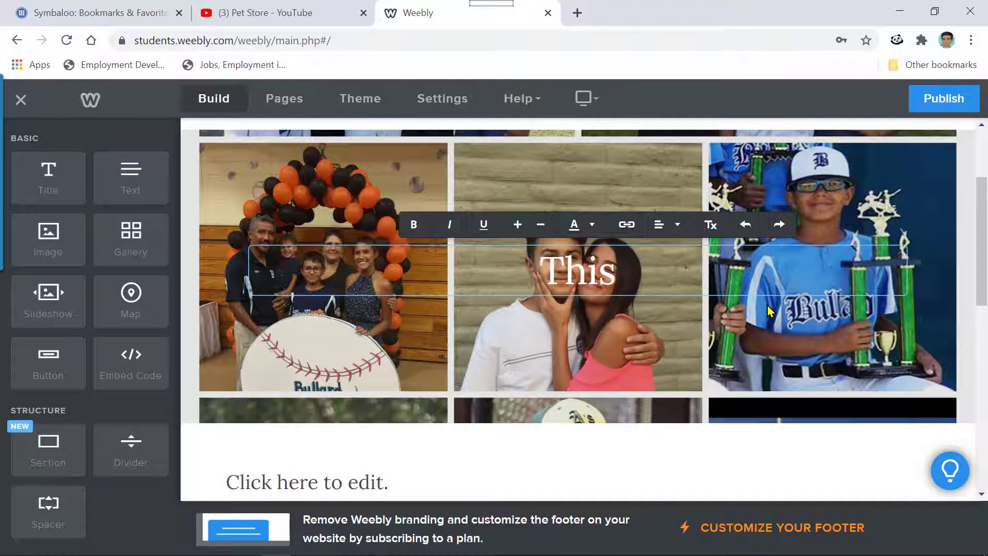
# Step: Enter "Who I am?" as the header picture's title text and leave text editing
pyautogui.write('Who I am')
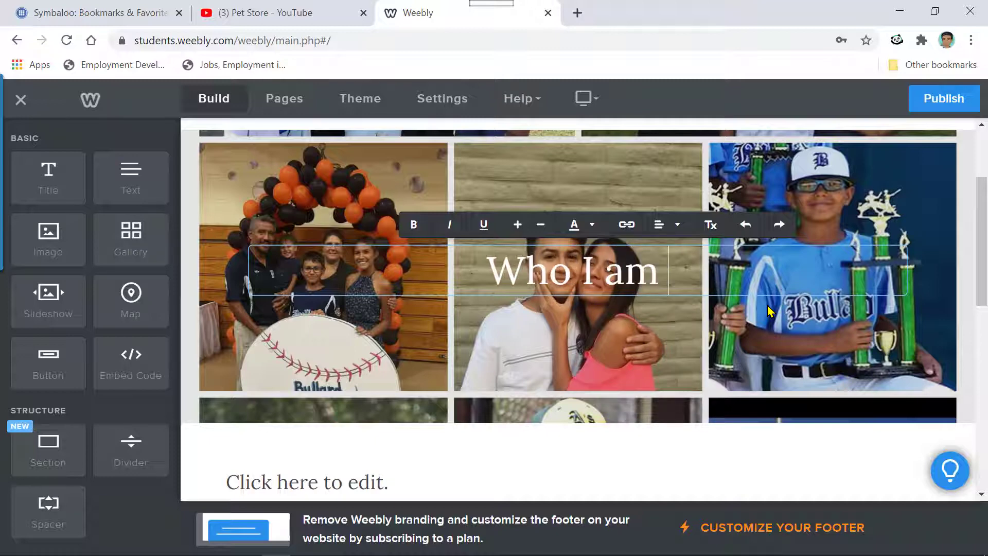
pyautogui.write('?')
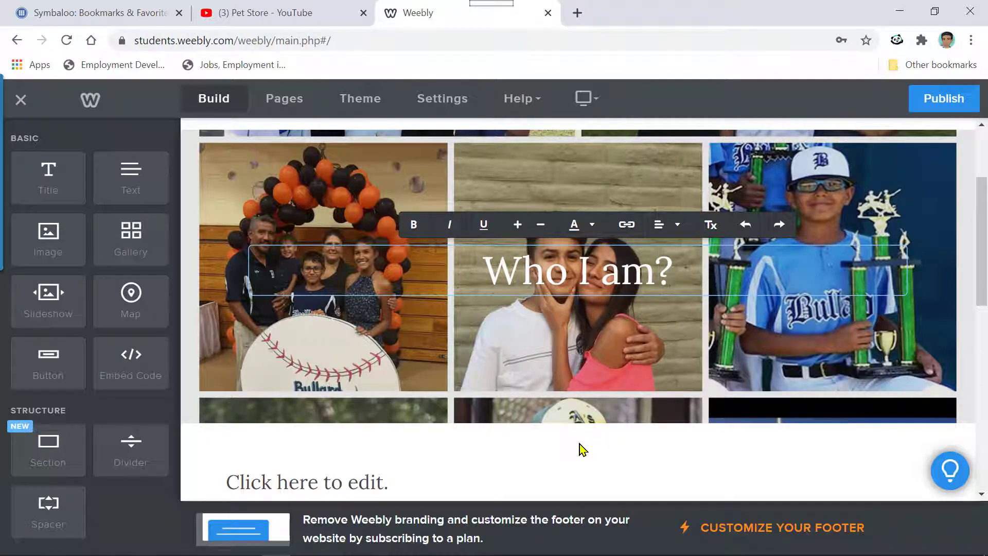
pyautogui.scroll(-1, 578, 450)
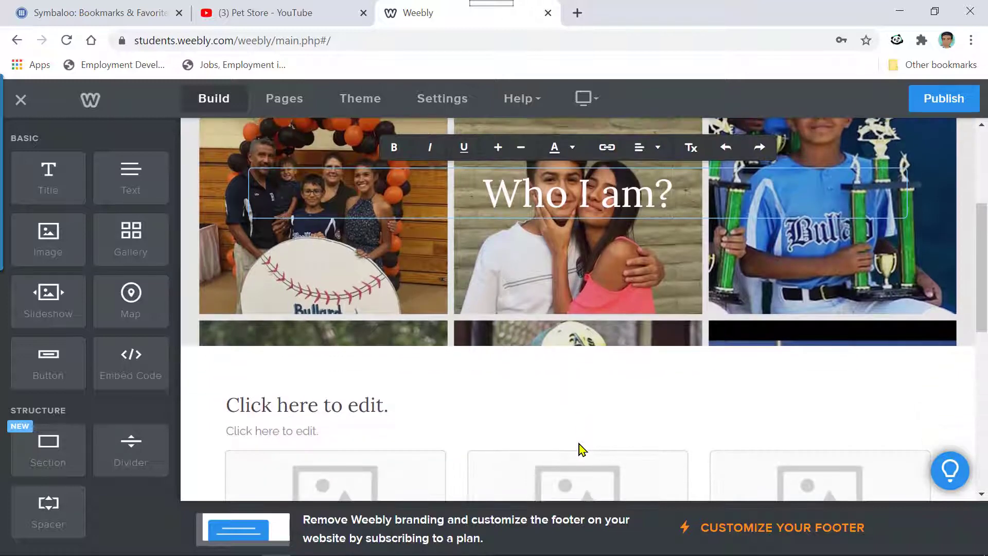
pyautogui.scroll(-1, 549, 437)
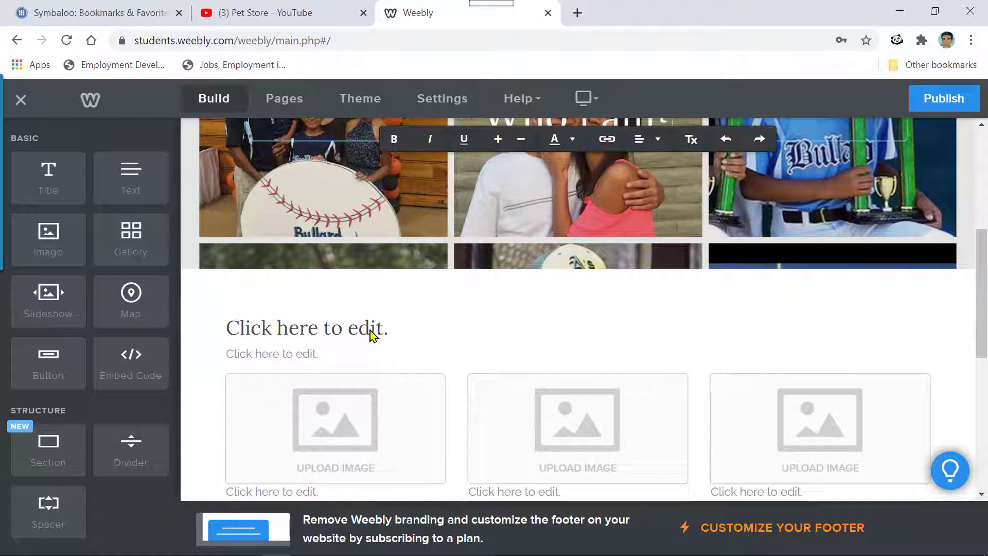
pyautogui.click(470, 312)
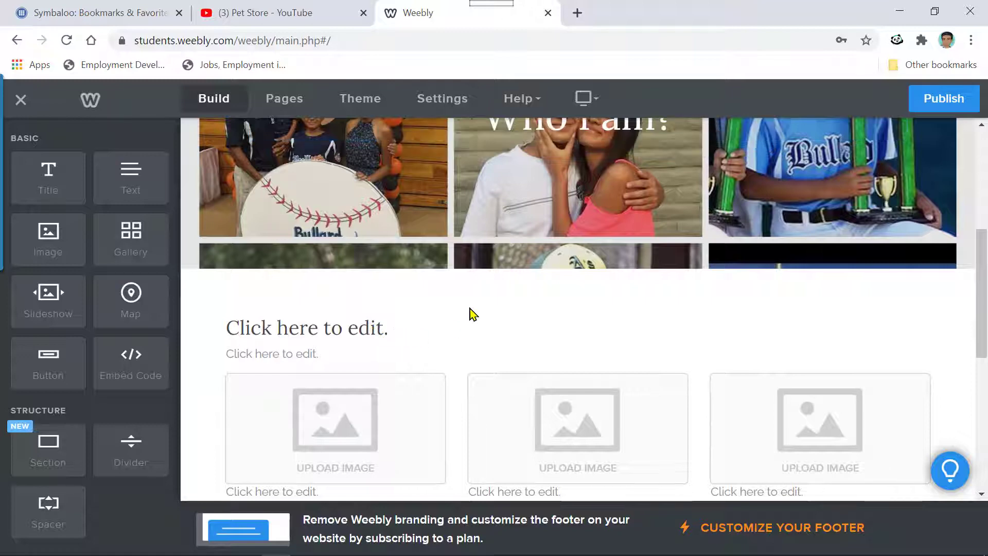
# Step: Add a text element beneath the placeholder heading below the header, and delete that heading
pyautogui.moveTo(135, 174); pyautogui.dragTo(322, 341)
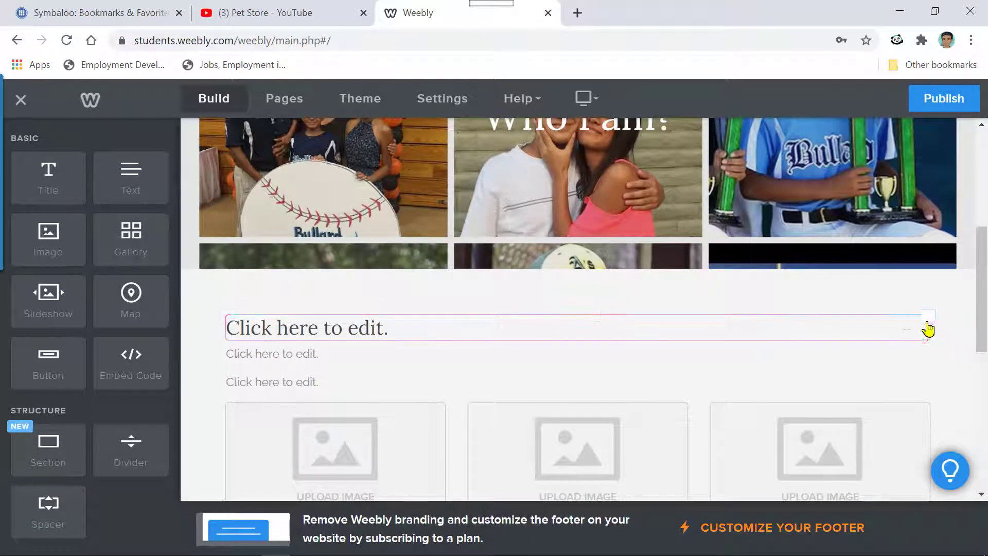
pyautogui.click(927, 317)
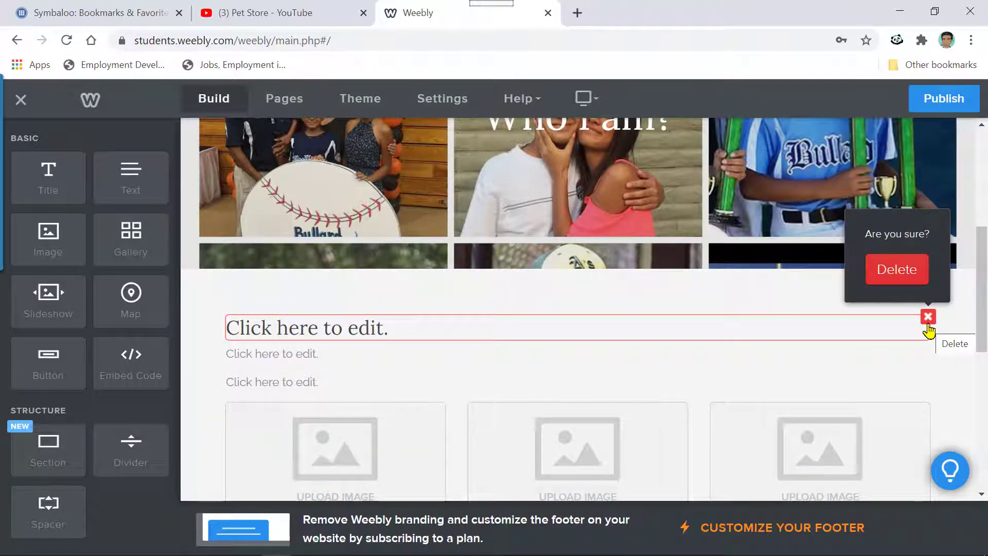
pyautogui.scroll(2, 675, 306)
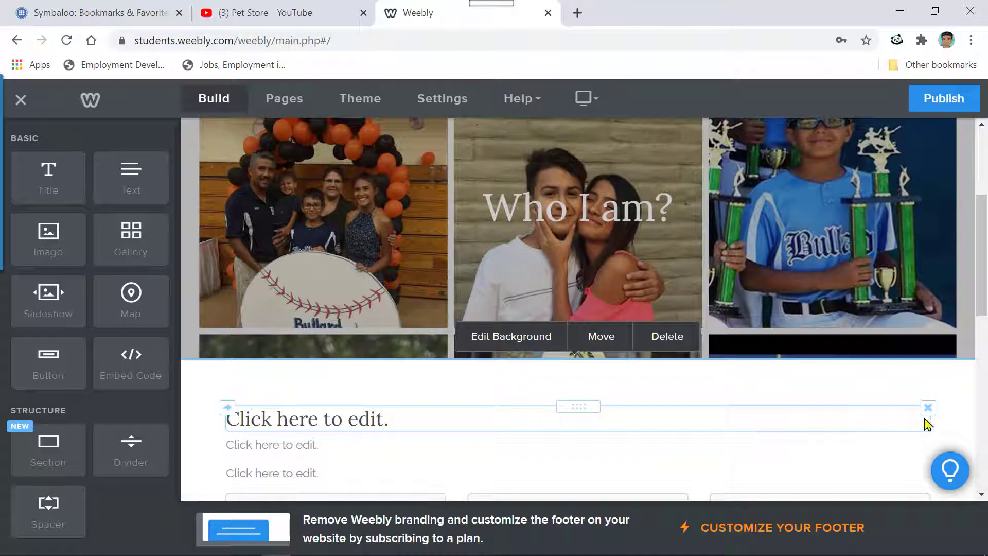
pyautogui.click(928, 409)
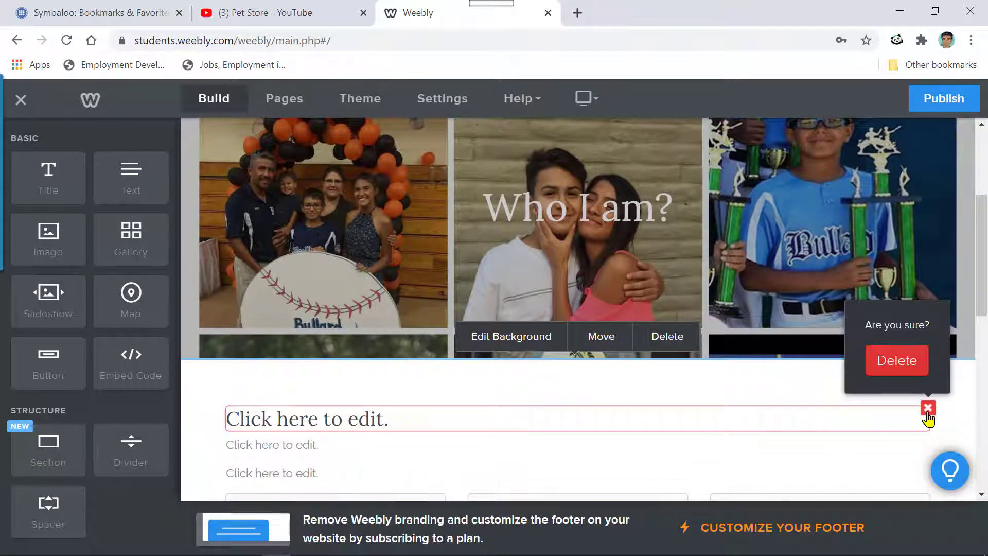
pyautogui.click(898, 361)
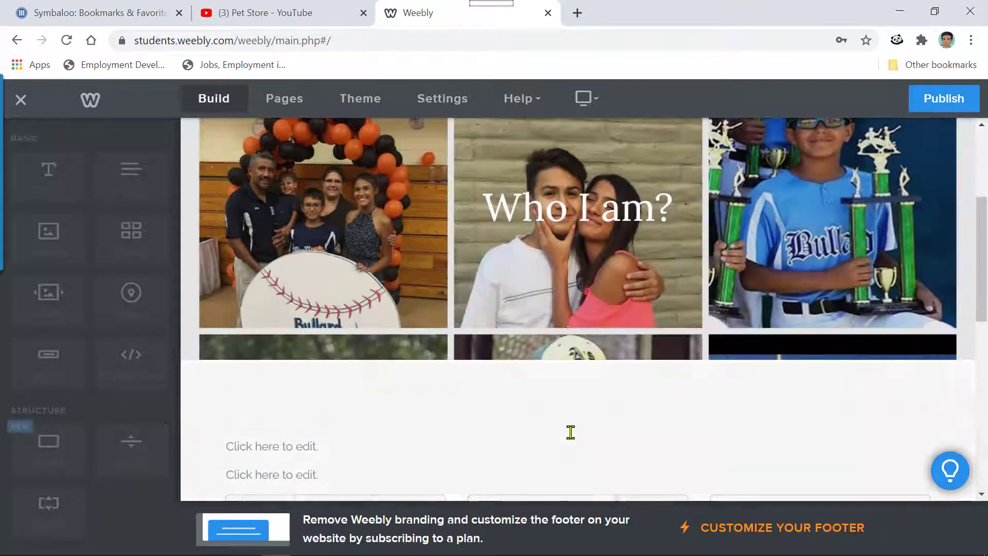
# Step: Add a new title element above the two placeholder text blocks and delete the lower text block
pyautogui.moveTo(53, 182); pyautogui.dragTo(481, 408)
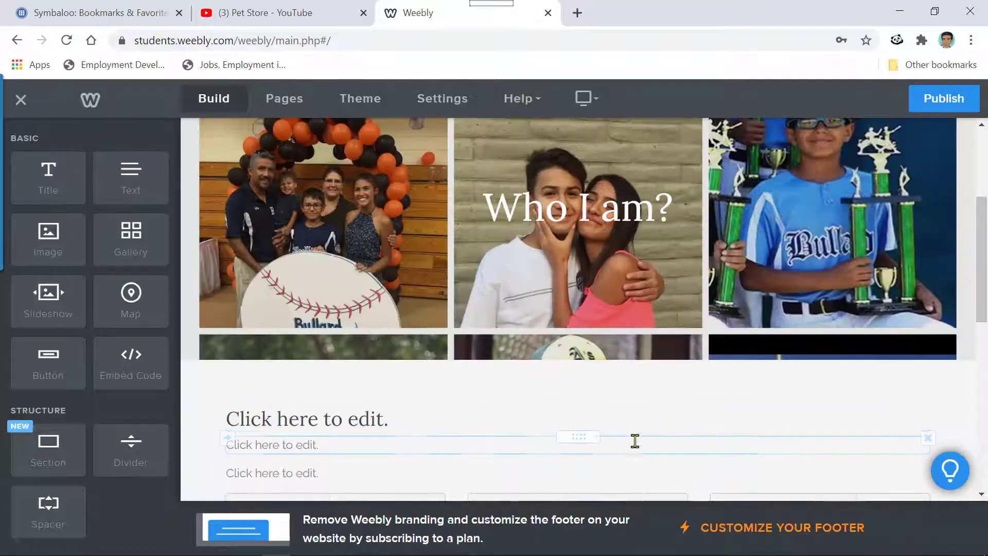
pyautogui.scroll(-2, 624, 437)
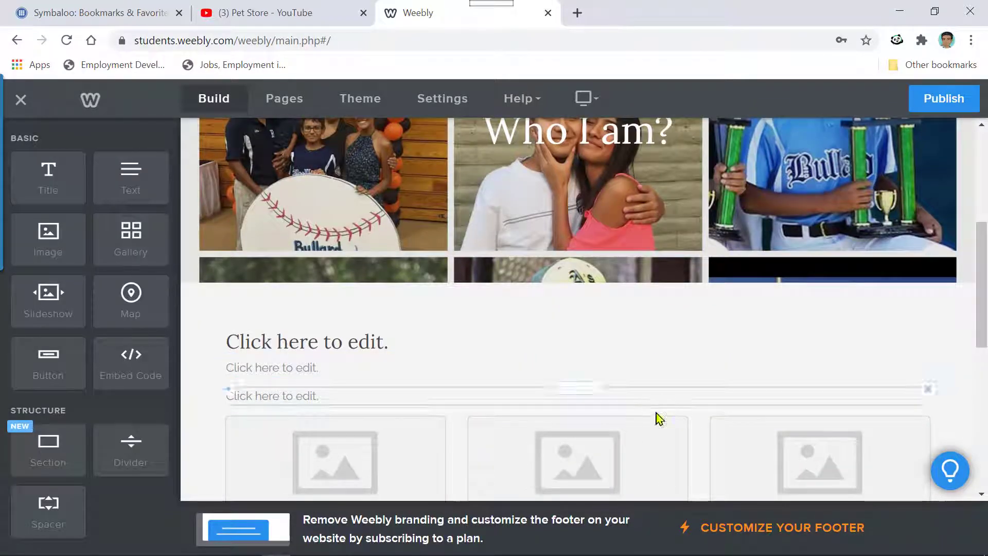
pyautogui.click(927, 393)
pyautogui.click(885, 344)
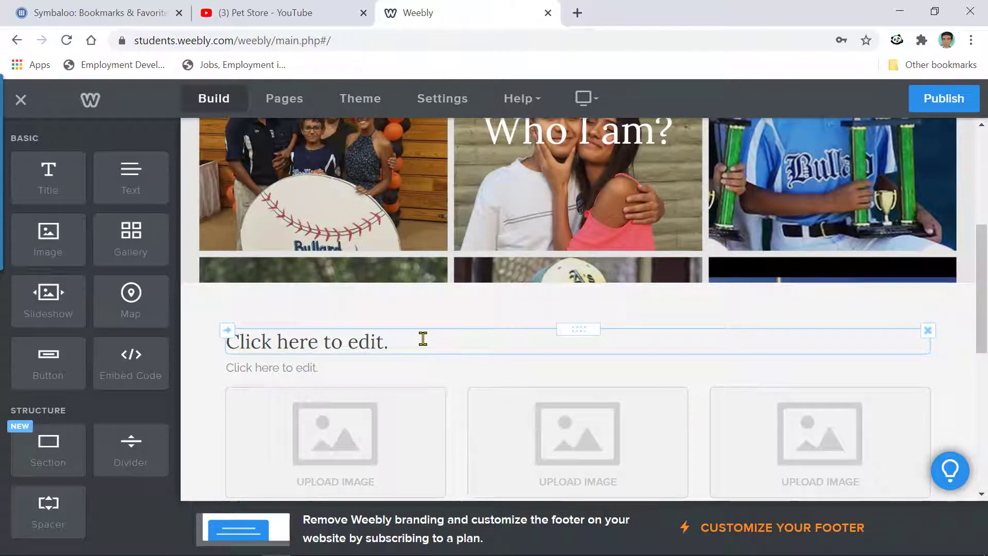
# Step: Set the heading below the header picture to "My Story" and open the text block beneath it for editing
pyautogui.click(422, 338)
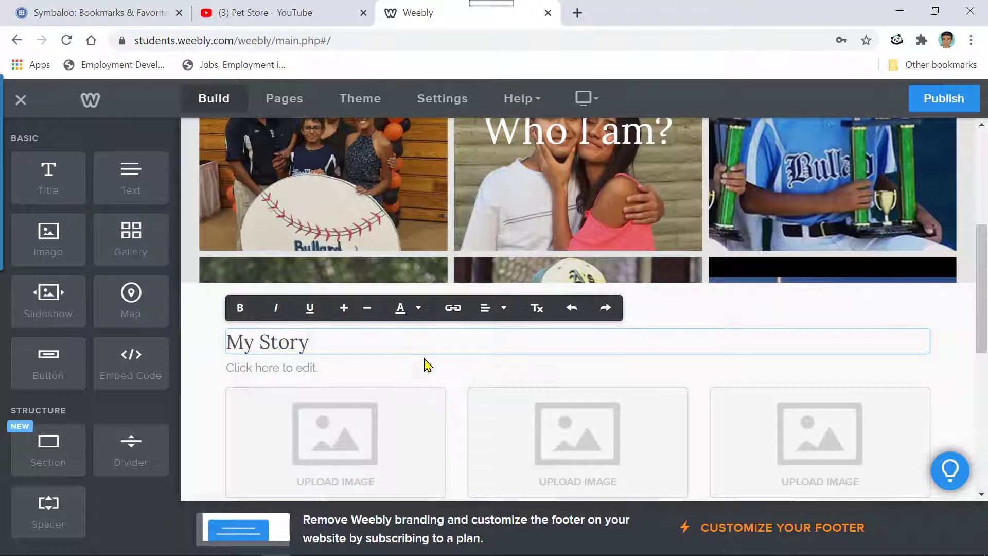
pyautogui.click(349, 360)
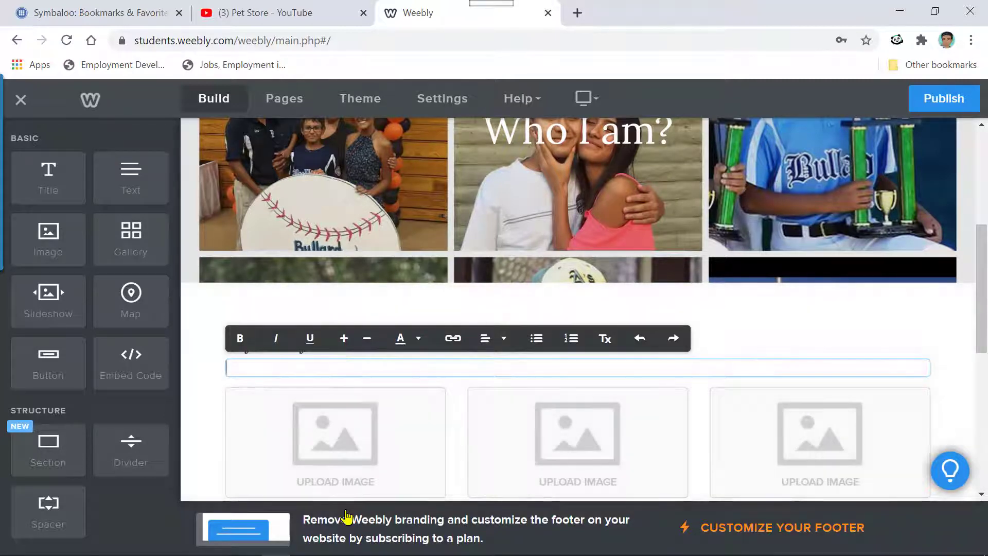
# Step: Switch to the Word document and copy the four paragraphs beneath the "Home Page Introduction" heading, leaving out the heading
pyautogui.moveTo(352, 554)
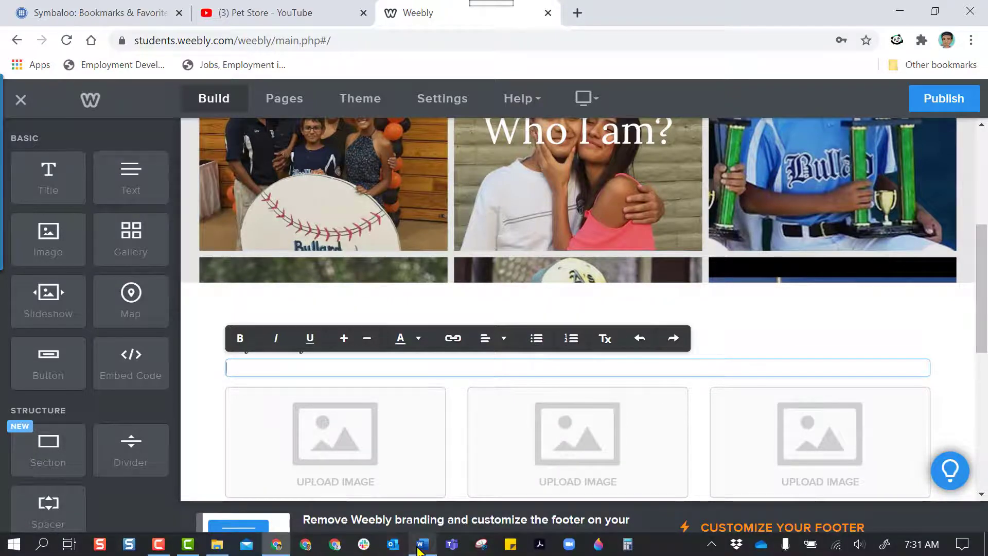
pyautogui.click(422, 546)
pyautogui.scroll(20, 435, 452)
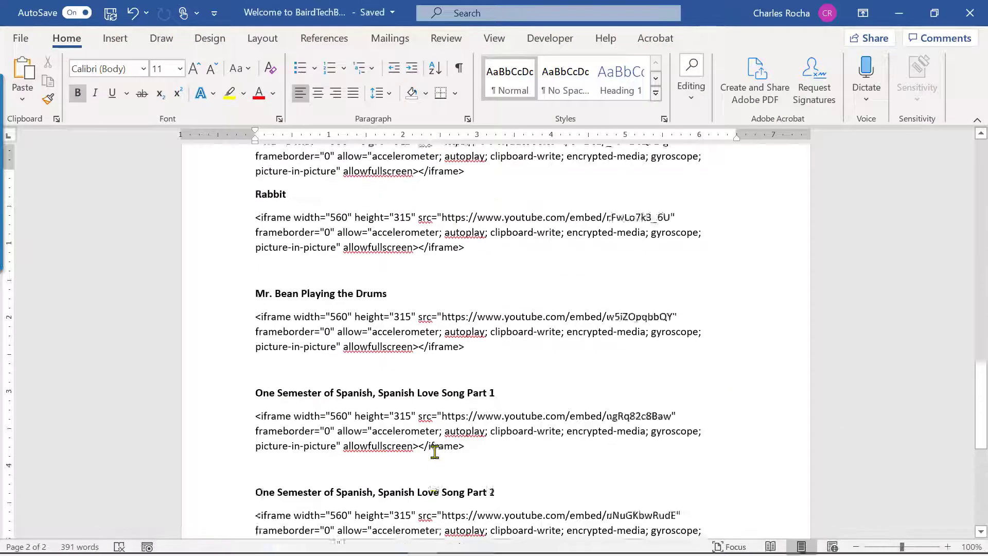
pyautogui.scroll(6, 434, 451)
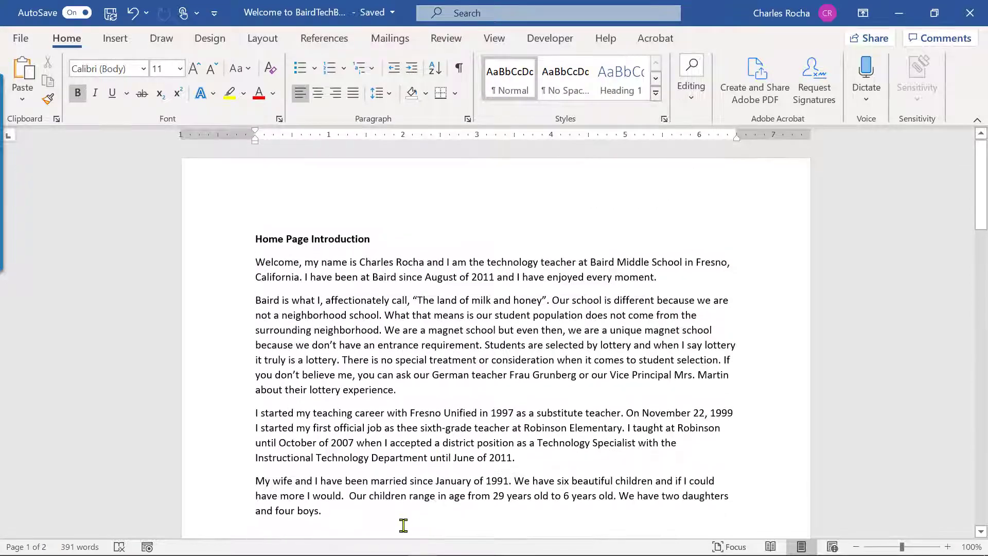
pyautogui.scroll(-1, 348, 514)
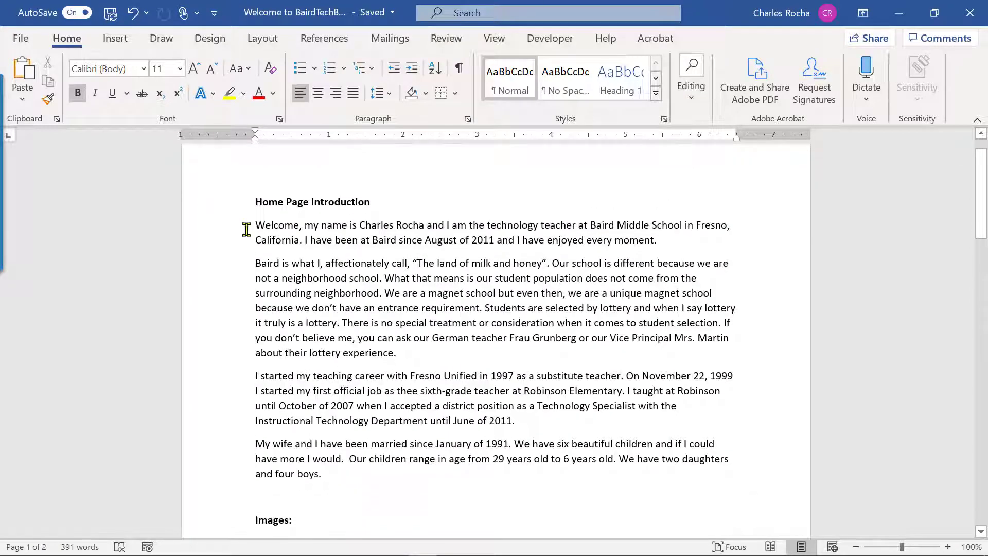
pyautogui.moveTo(304, 293); pyautogui.dragTo(346, 413)
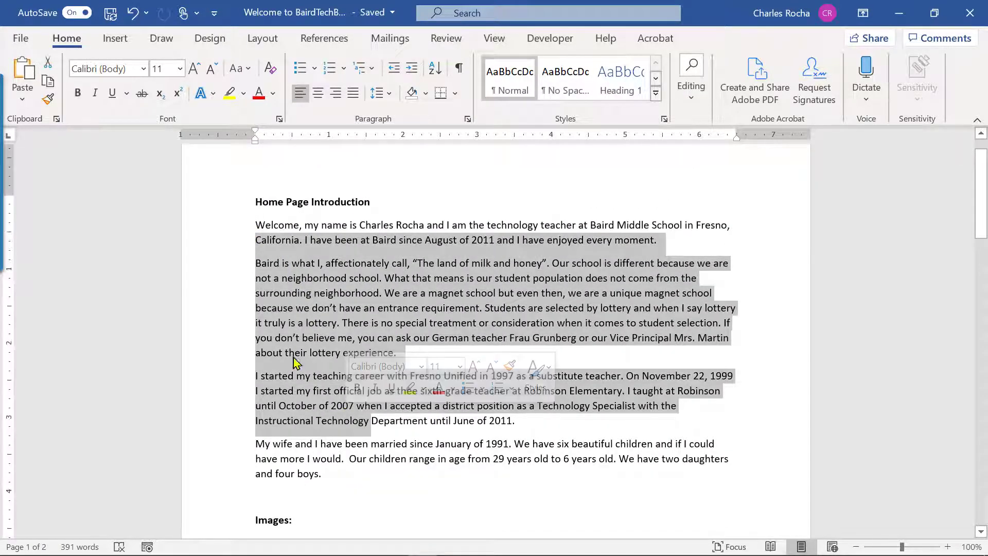
pyautogui.click(253, 216)
pyautogui.moveTo(271, 219); pyautogui.dragTo(363, 350)
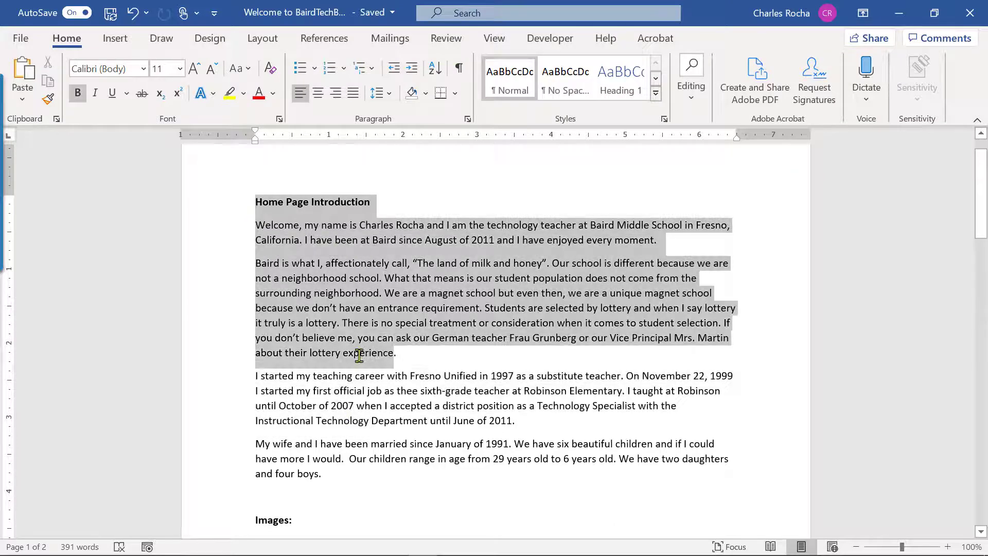
pyautogui.moveTo(254, 225); pyautogui.dragTo(342, 476)
pyautogui.hotkey('ctrl', 'c')
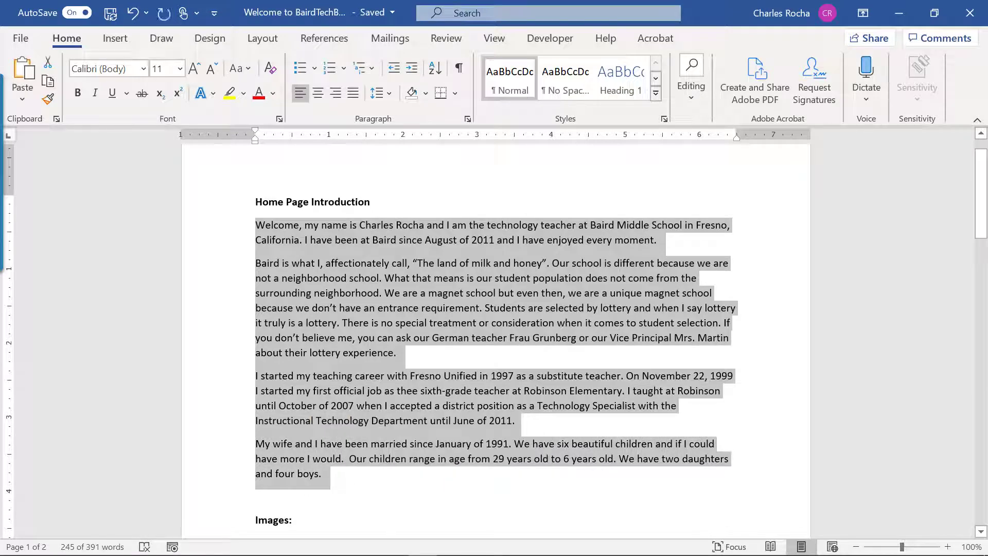
# Step: Return to the Weebly editor and paste the copied introduction into the empty text block beneath "My Story"
pyautogui.moveTo(450, 555)
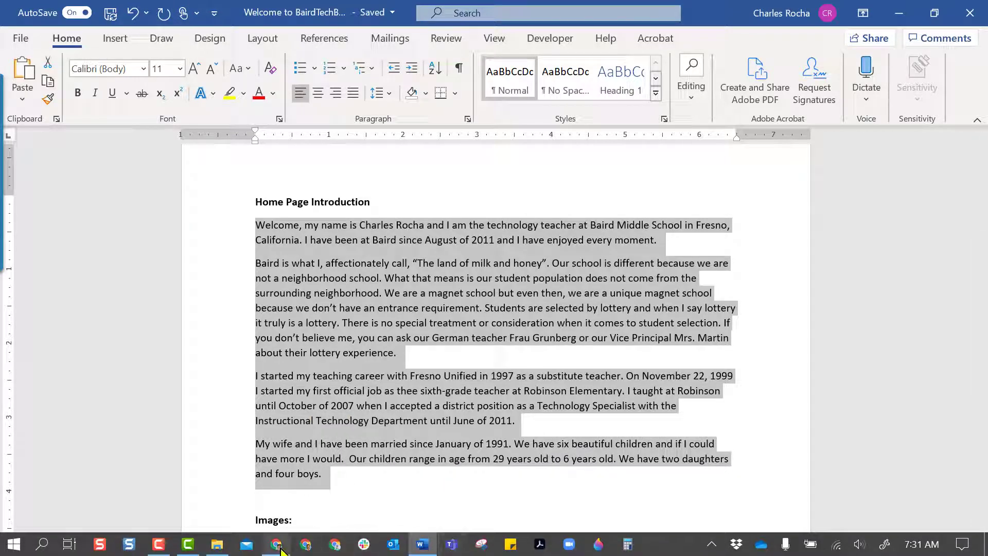
pyautogui.click(276, 544)
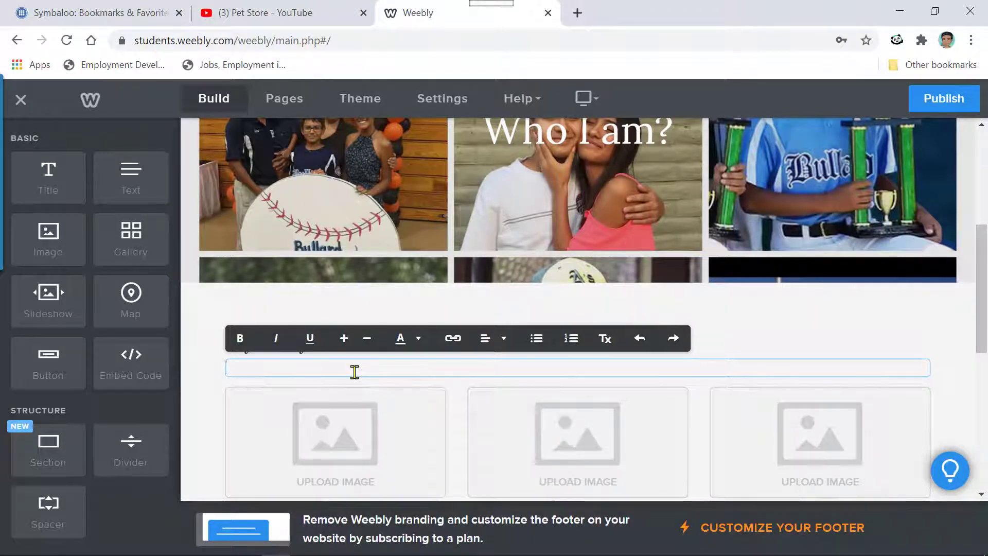
pyautogui.hotkey('ctrl', 'v')
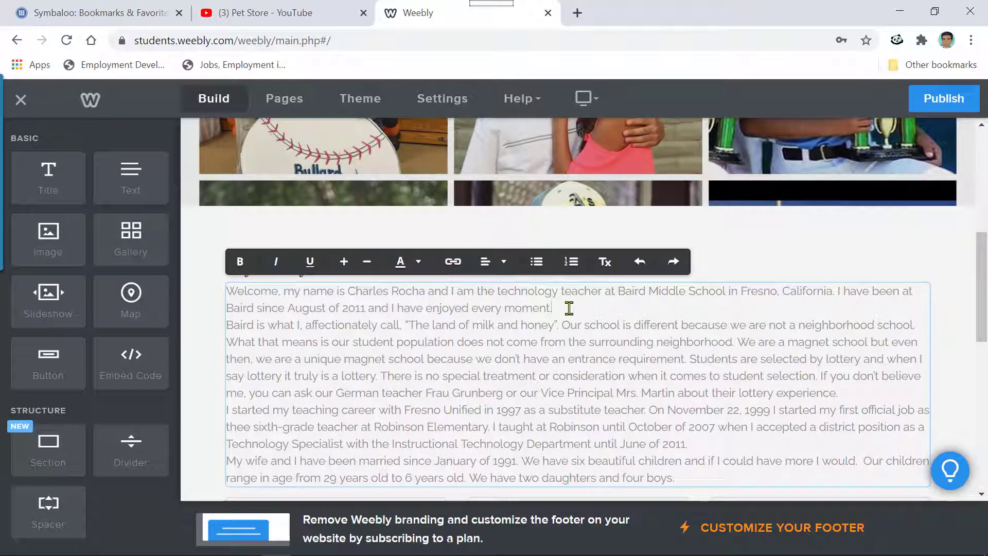
# Step: Insert blank lines after the first and third paragraphs of the introduction and leave text editing
pyautogui.press('Return')
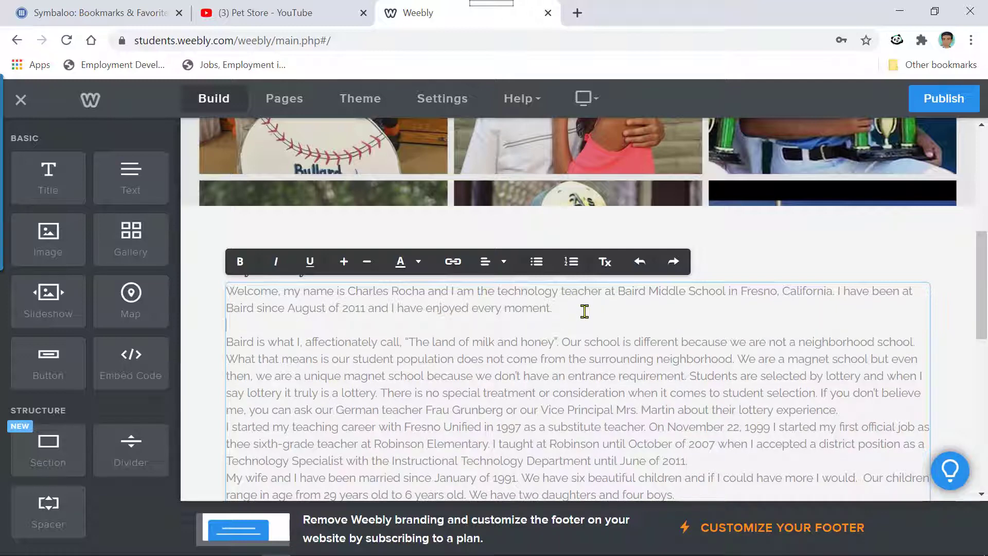
pyautogui.scroll(-3, 585, 310)
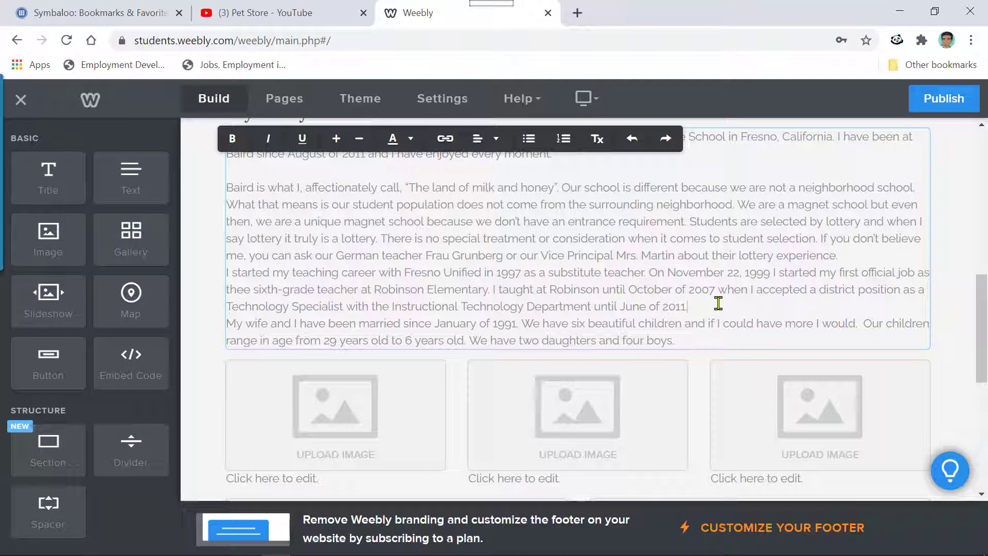
pyautogui.click(718, 303)
pyautogui.press('Return')
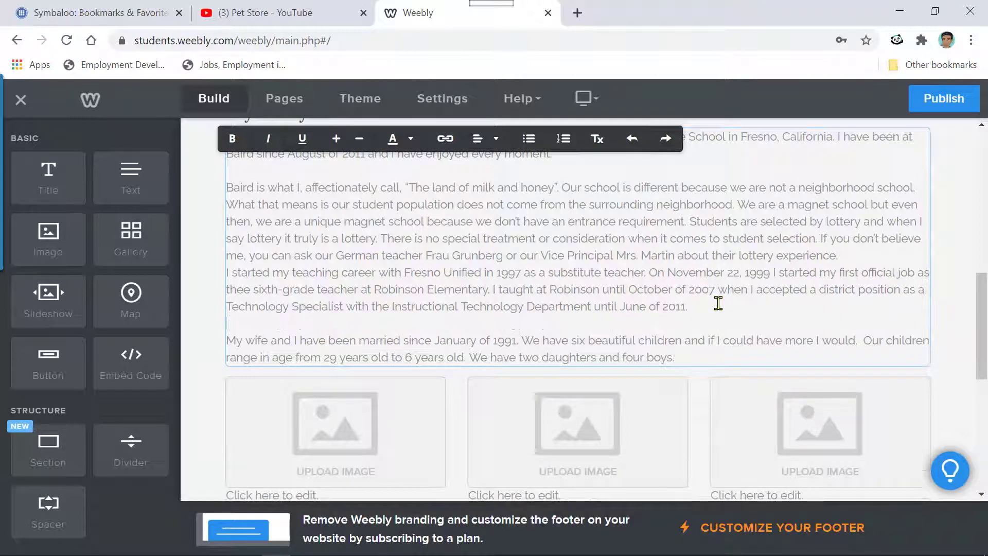
pyautogui.scroll(-2, 722, 283)
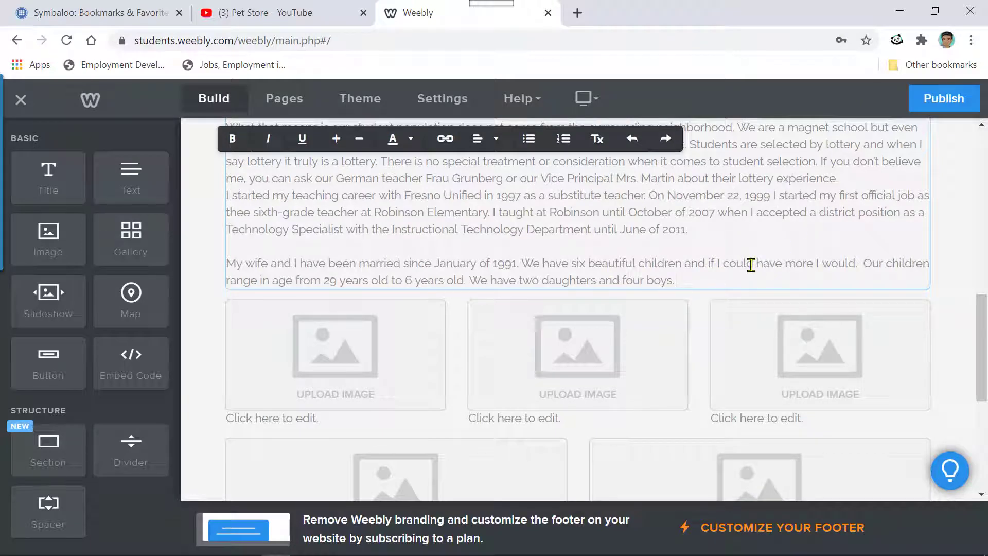
pyautogui.scroll(3, 753, 252)
pyautogui.click(769, 171)
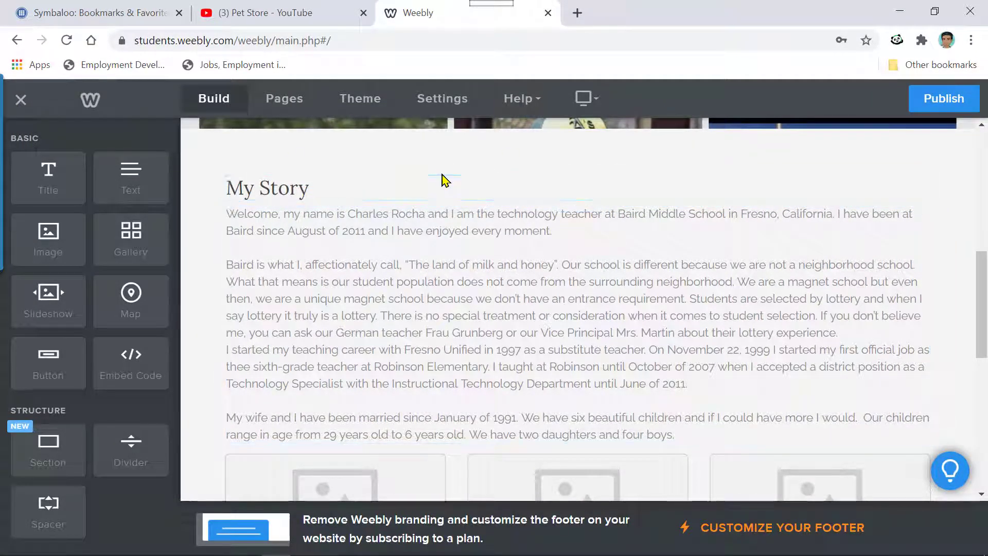
# Step: Delete the first image placeholder in the three-column row beneath the introduction
pyautogui.scroll(-3, 532, 410)
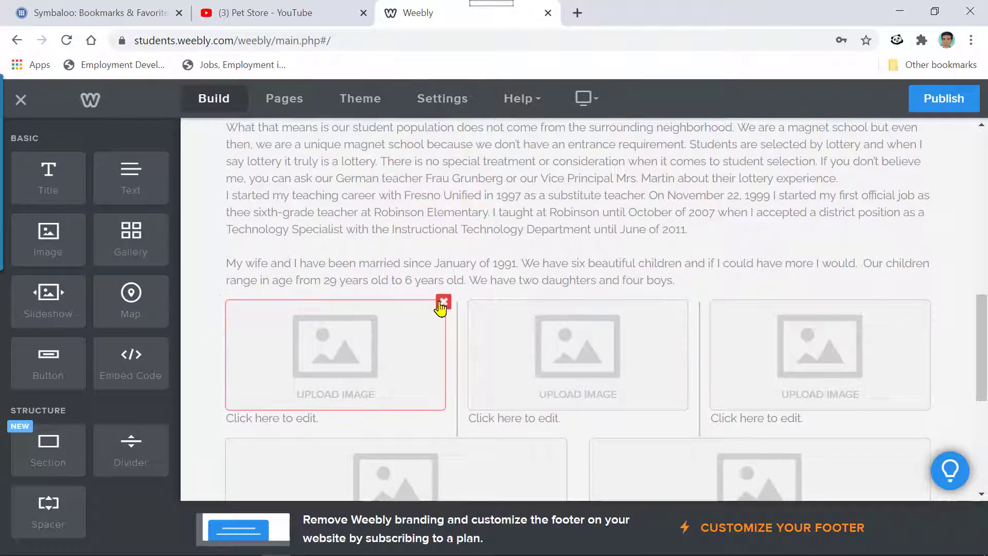
pyautogui.click(443, 303)
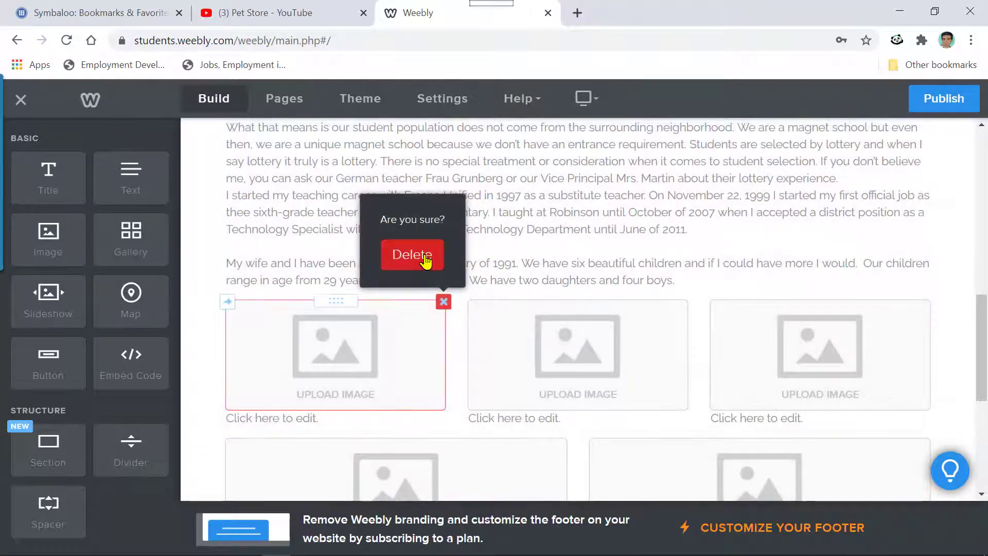
pyautogui.click(416, 255)
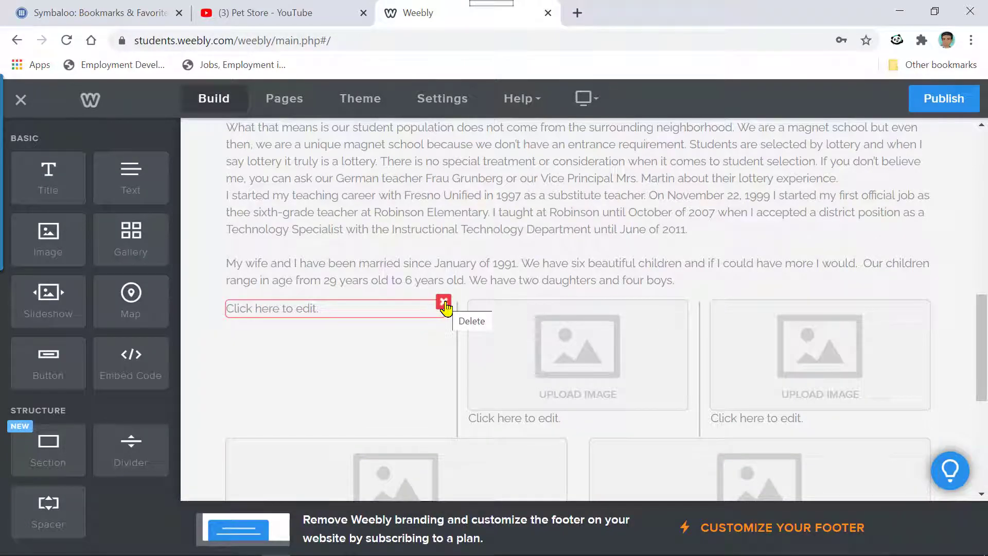
# Step: Add a new image element beside the leftover caption at the start of the row beneath the introduction
pyautogui.scroll(5, 311, 316)
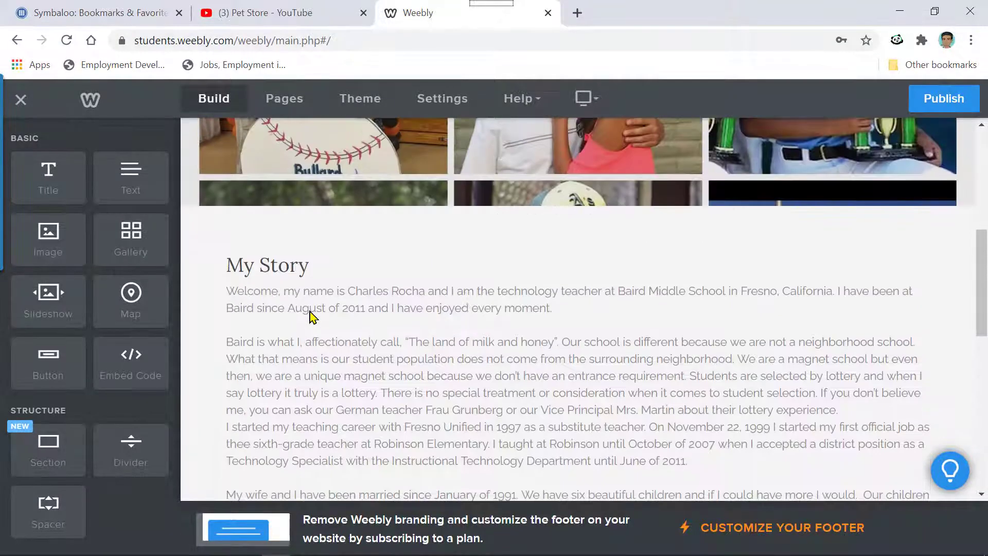
pyautogui.scroll(1, 304, 304)
pyautogui.scroll(-4, 300, 296)
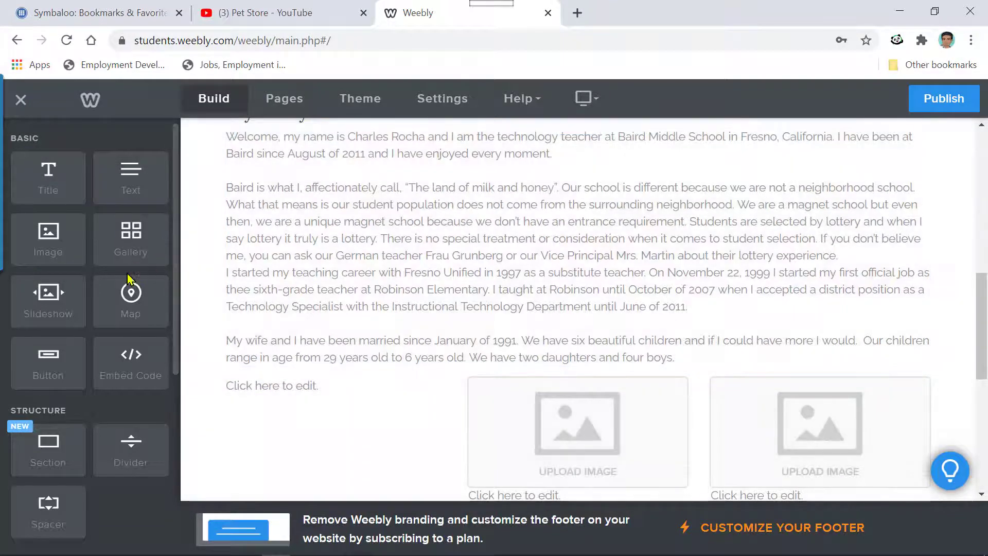
pyautogui.scroll(-3, 128, 278)
pyautogui.moveTo(48, 162); pyautogui.dragTo(289, 441)
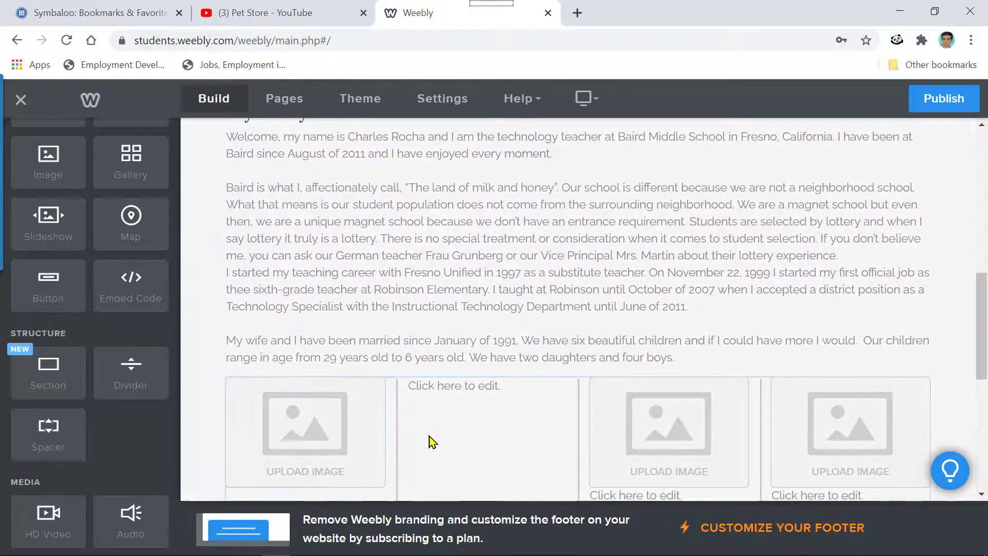
# Step: Move the leftover caption from its own column to beneath the new image placeholder, making the row three columns again
pyautogui.scroll(-3, 431, 441)
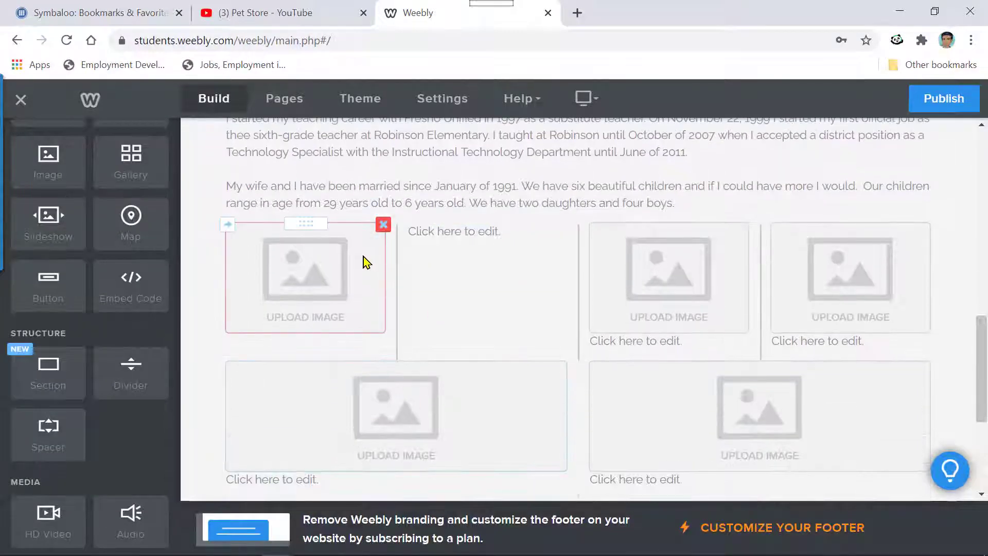
pyautogui.moveTo(310, 221); pyautogui.dragTo(465, 262)
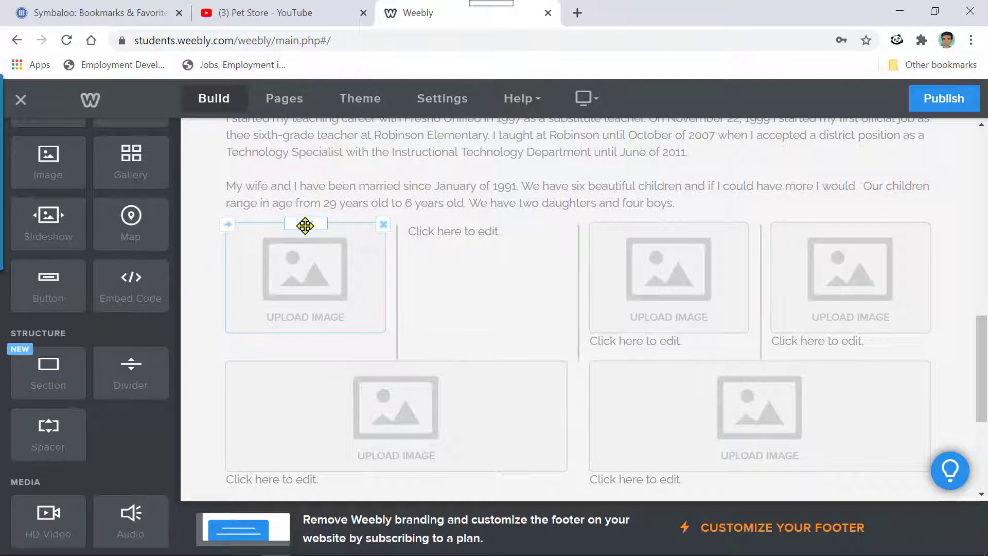
pyautogui.moveTo(256, 240); pyautogui.dragTo(231, 285)
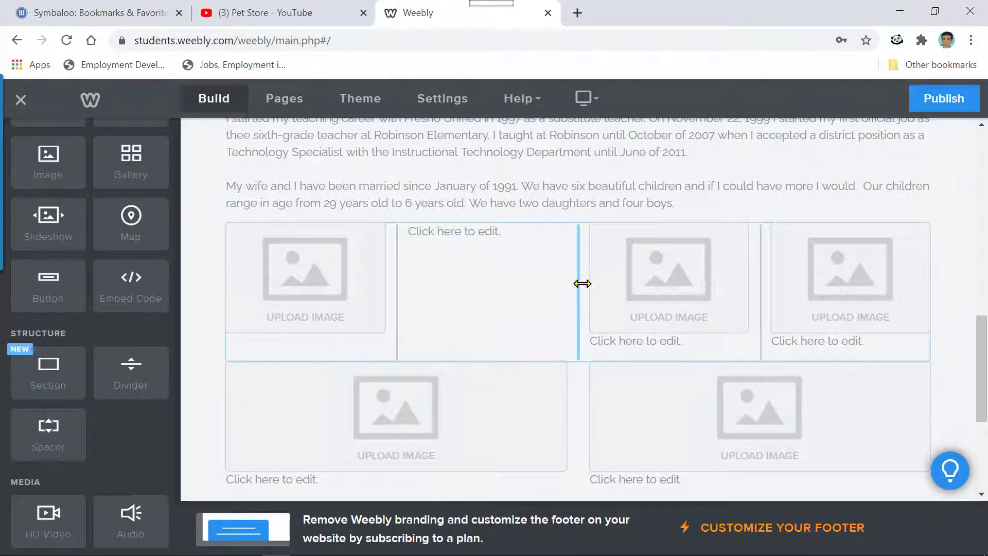
pyautogui.moveTo(559, 236)
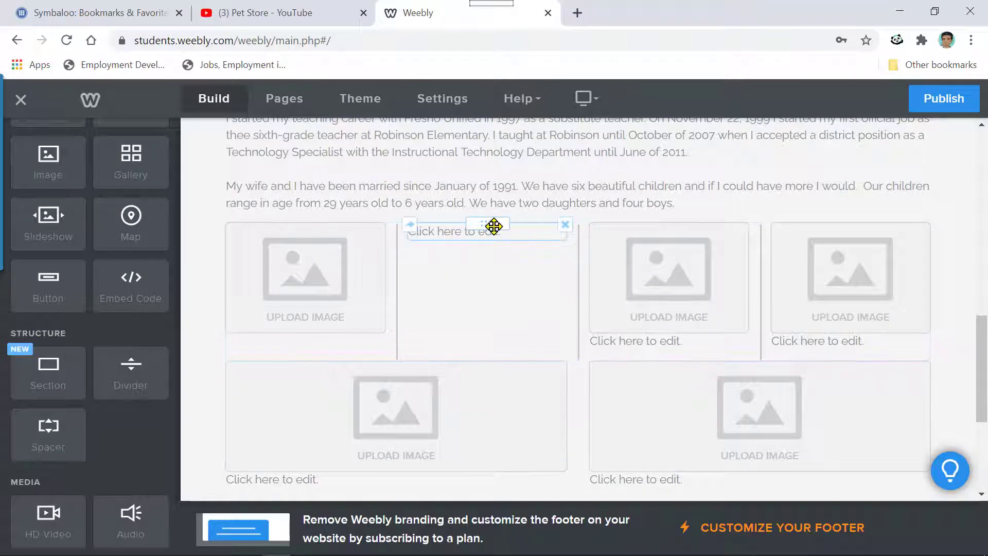
pyautogui.moveTo(494, 225); pyautogui.dragTo(349, 335)
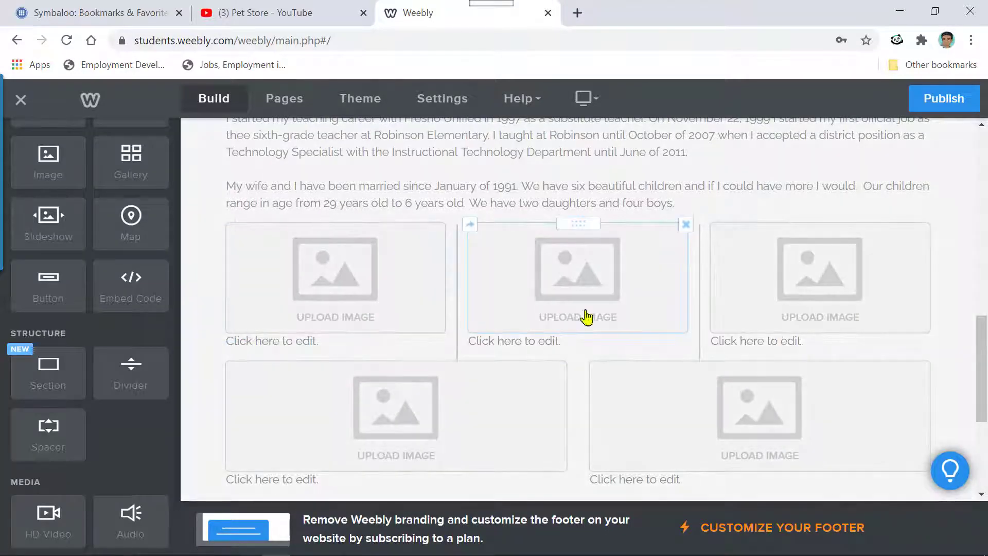
# Step: Upload the picture 2015-08-01 08.15.32-ANIMATION from the Home page folder into the first image placeholder of the three-column row
pyautogui.scroll(-2, 546, 338)
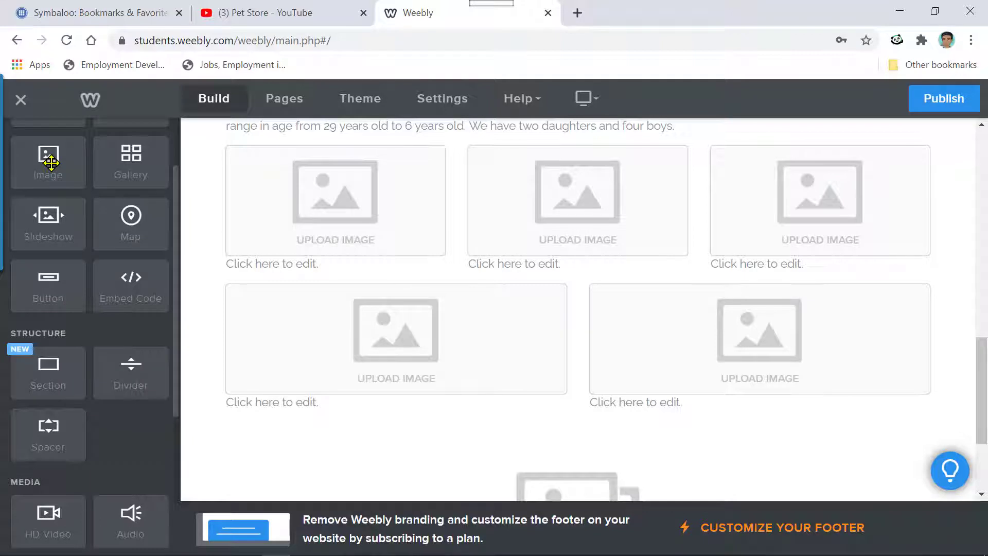
pyautogui.scroll(-3, 466, 378)
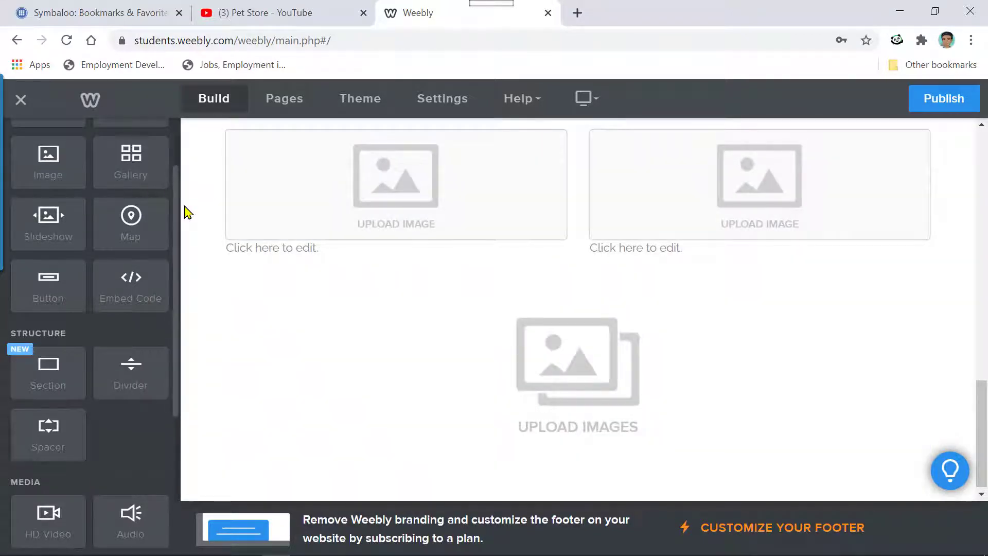
pyautogui.scroll(3, 452, 344)
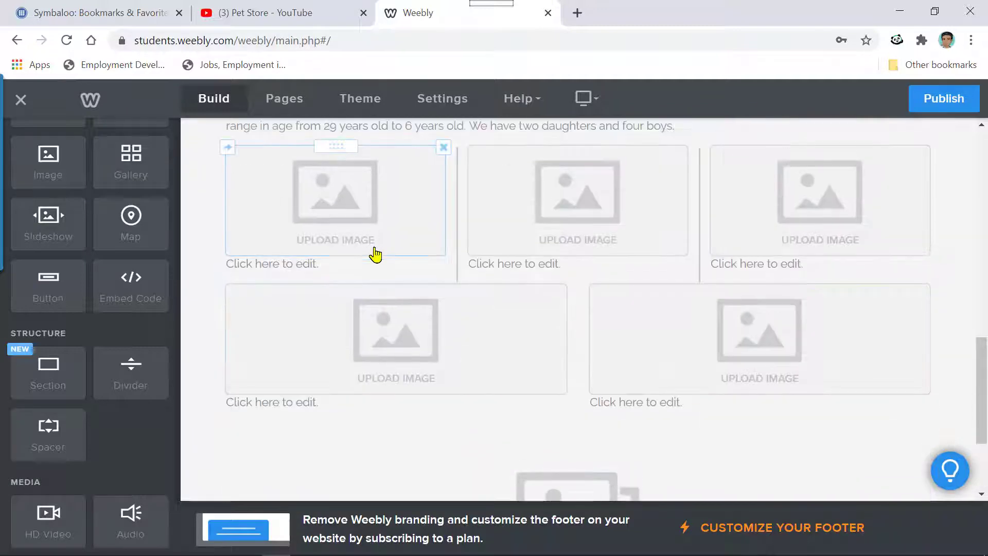
pyautogui.click(344, 224)
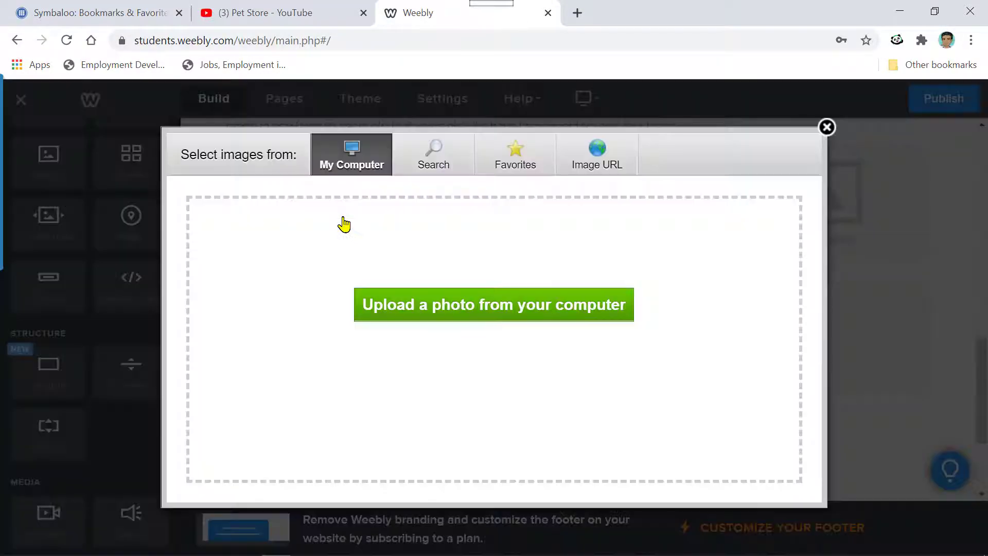
pyautogui.click(461, 315)
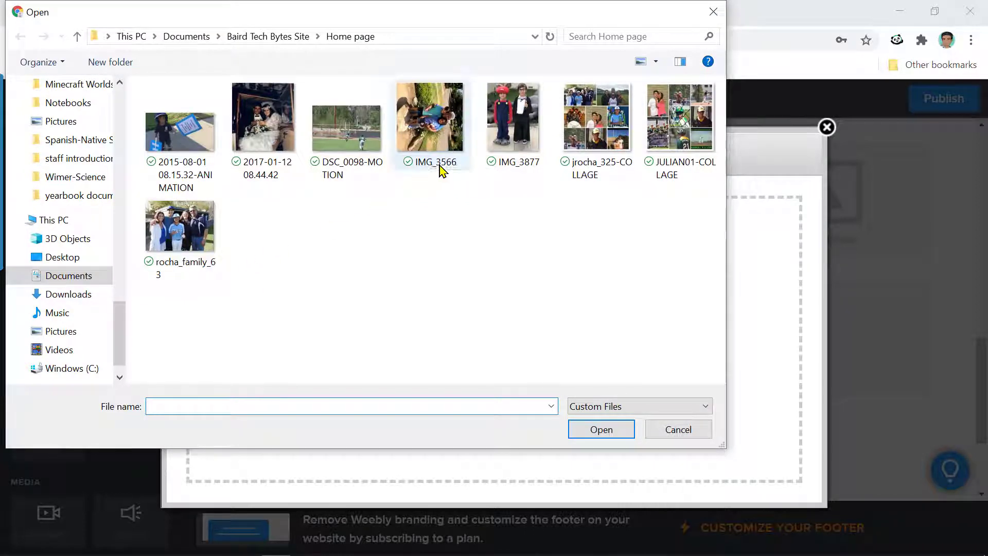
pyautogui.click(188, 143)
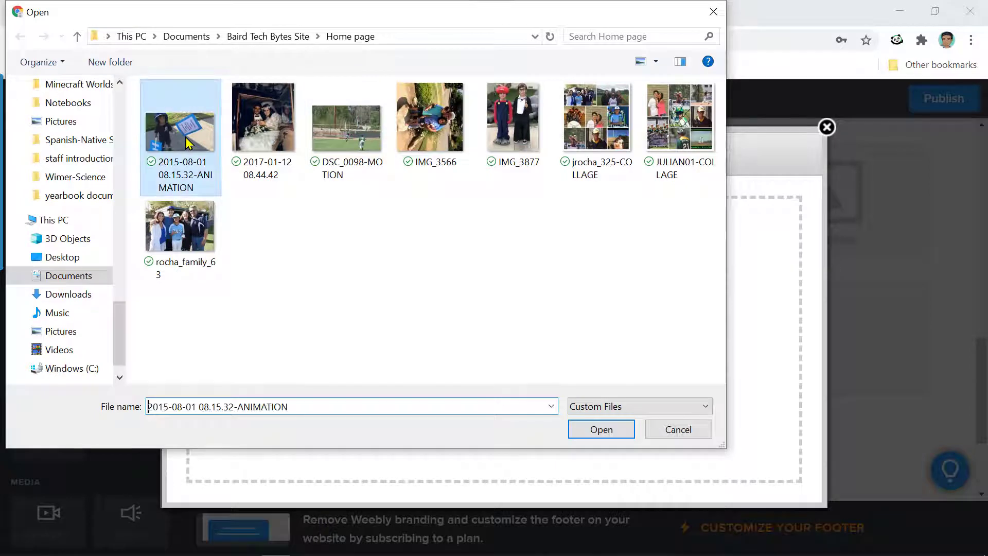
pyautogui.click(600, 430)
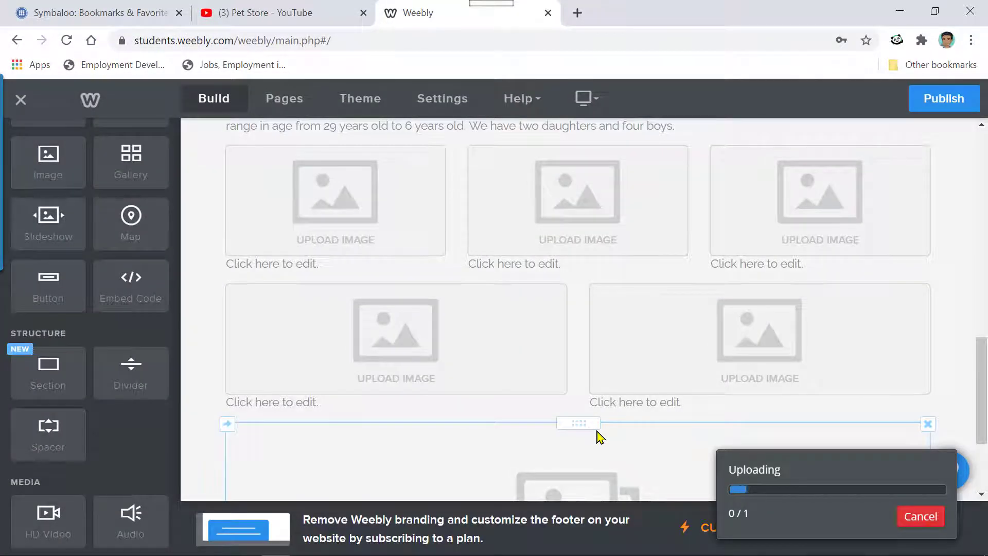
pyautogui.scroll(-3, 567, 438)
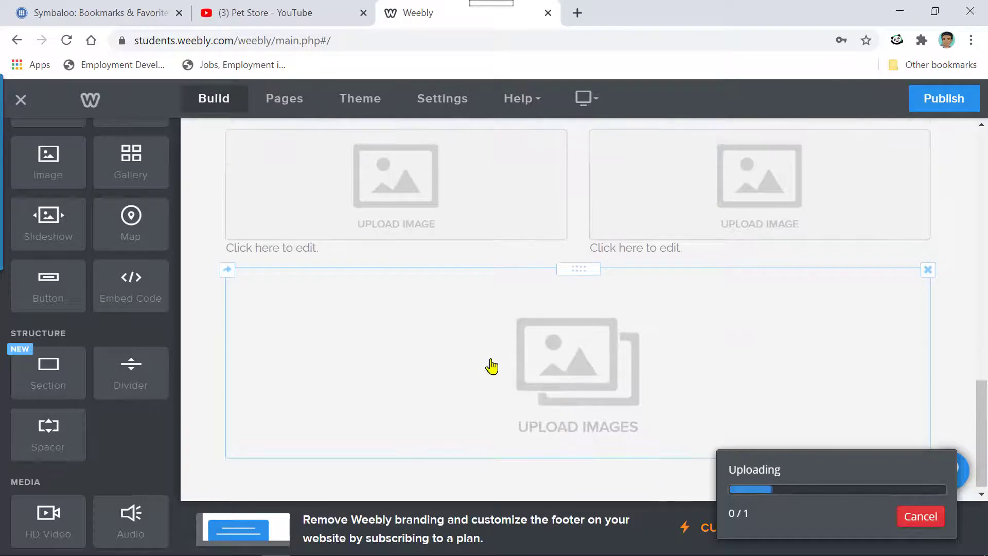
pyautogui.scroll(3, 494, 372)
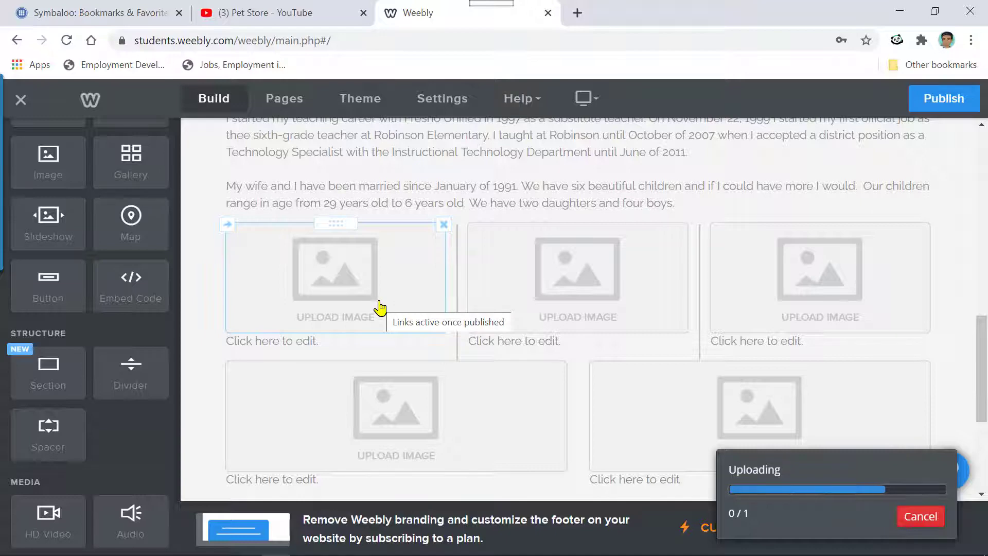
# Step: Upload the picture IMG_3566 from the Home page folder, starting from the middle image placeholder of the three-column row
pyautogui.click(569, 284)
pyautogui.click(522, 311)
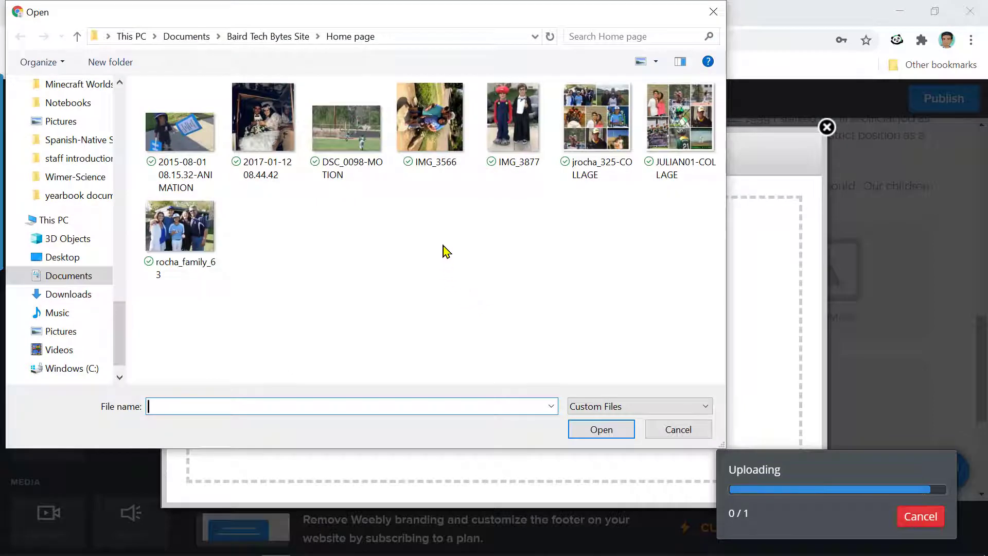
pyautogui.click(441, 136)
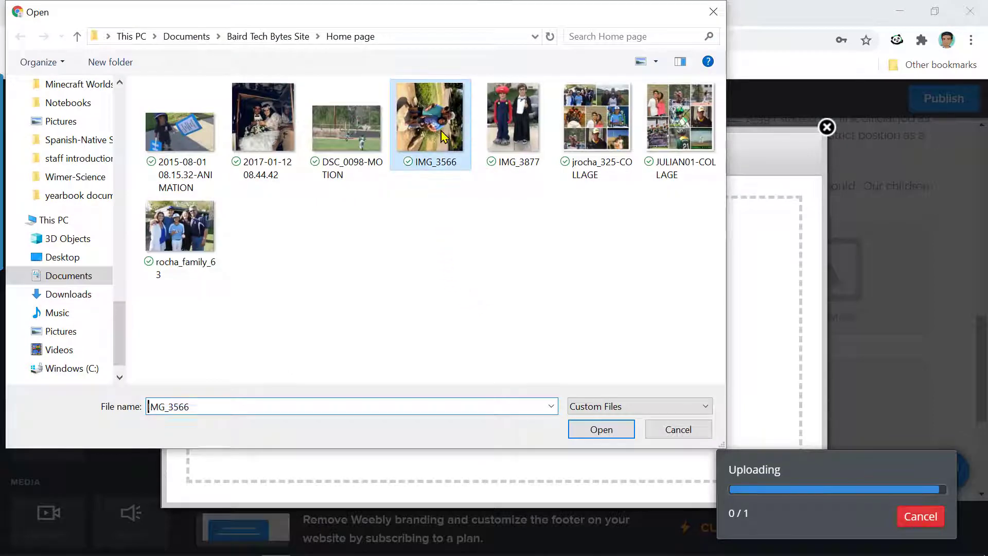
pyautogui.click(600, 428)
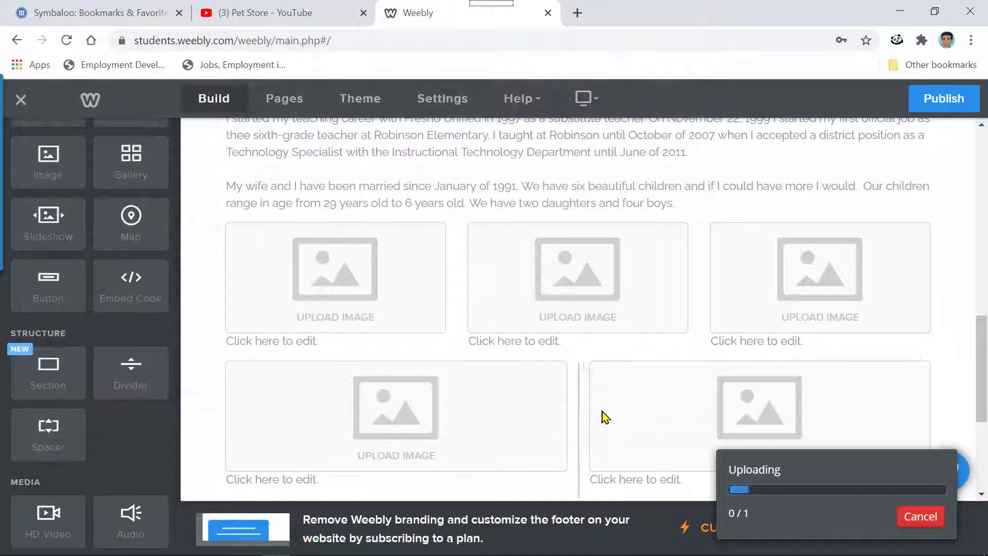
# Step: Try to upload the picture IMG_3877 from the Home page folder into the last image placeholder of the three-column row
pyautogui.click(781, 292)
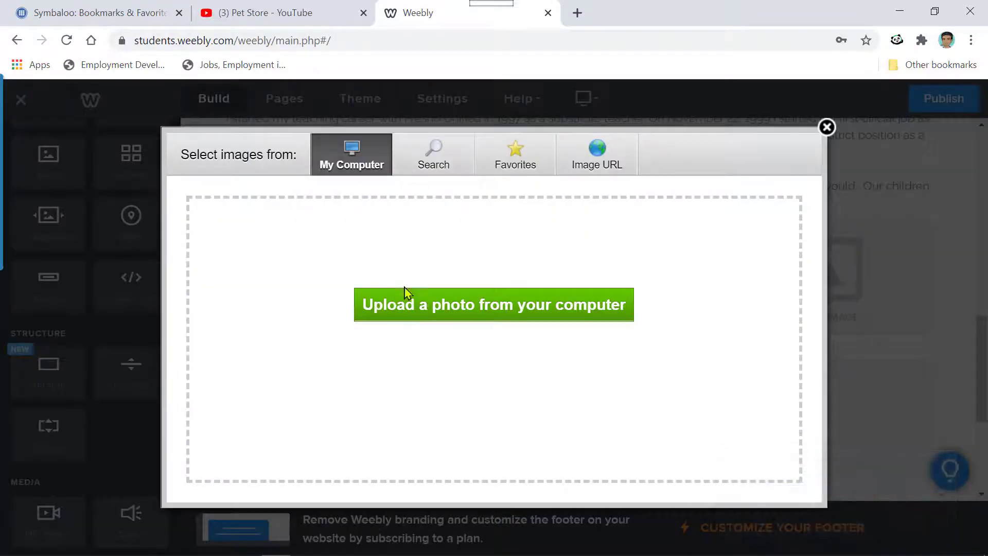
pyautogui.click(423, 315)
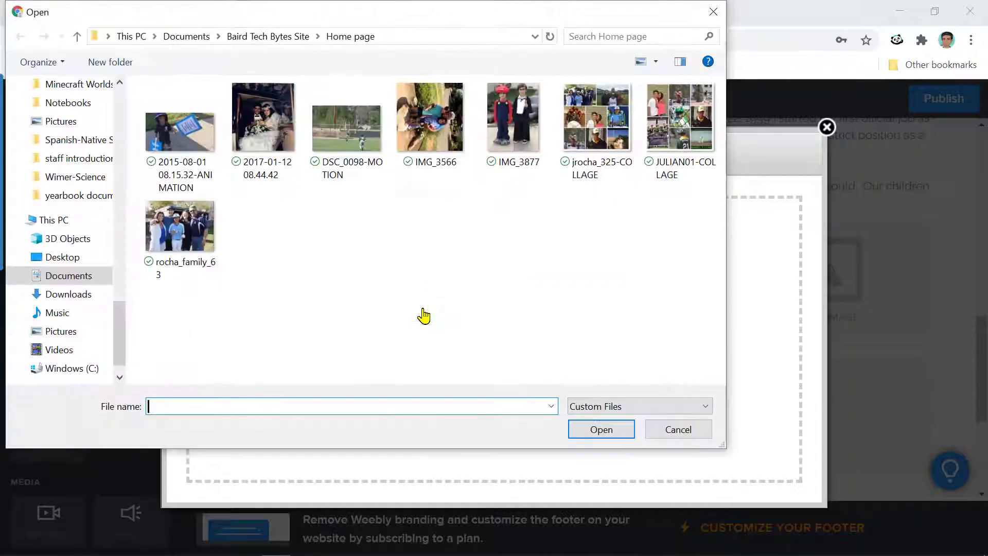
pyautogui.click(508, 129)
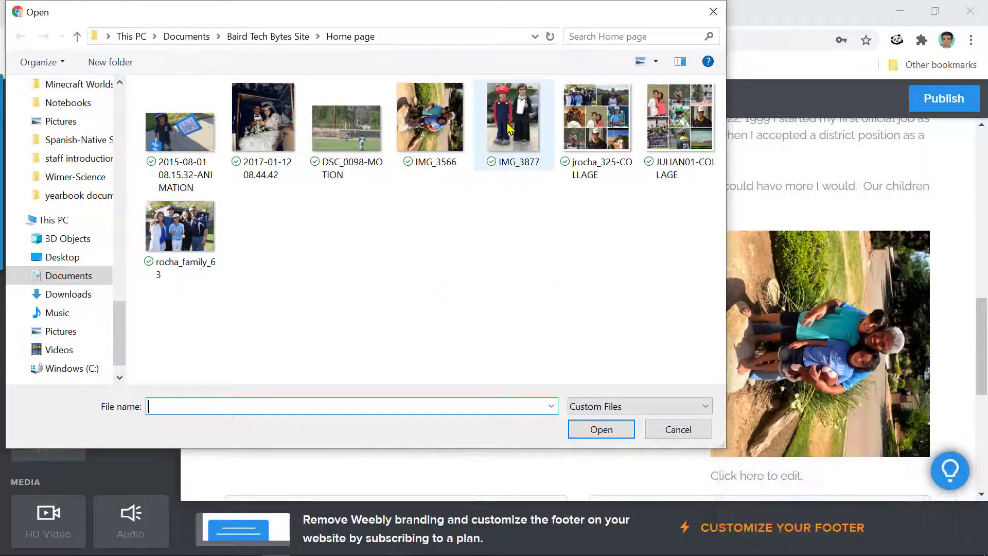
pyautogui.click(598, 431)
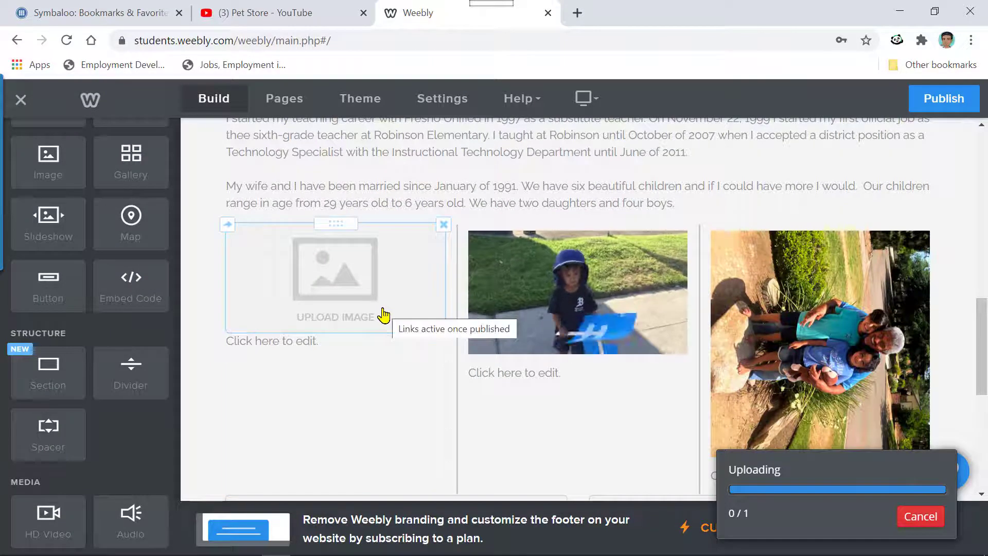
pyautogui.scroll(-5, 559, 371)
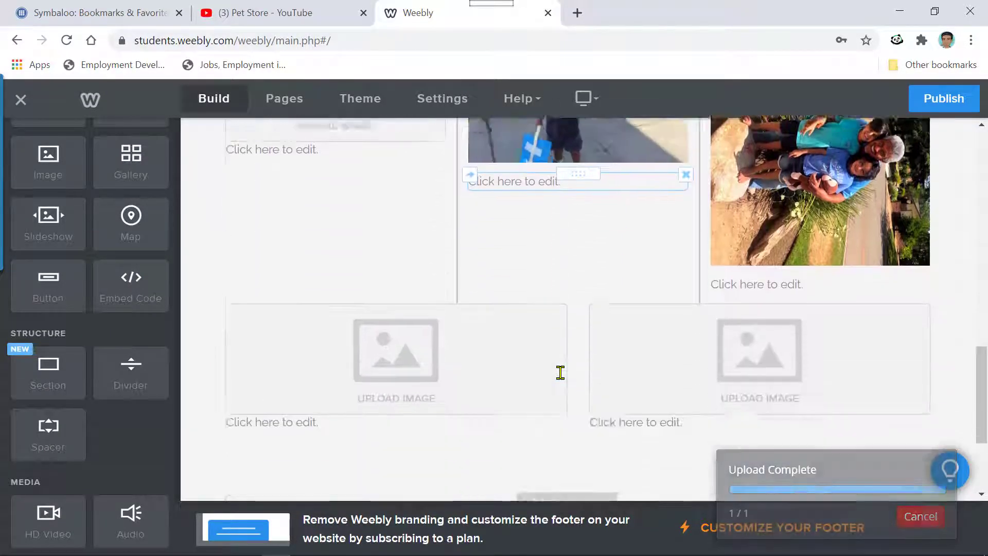
pyautogui.scroll(3, 559, 371)
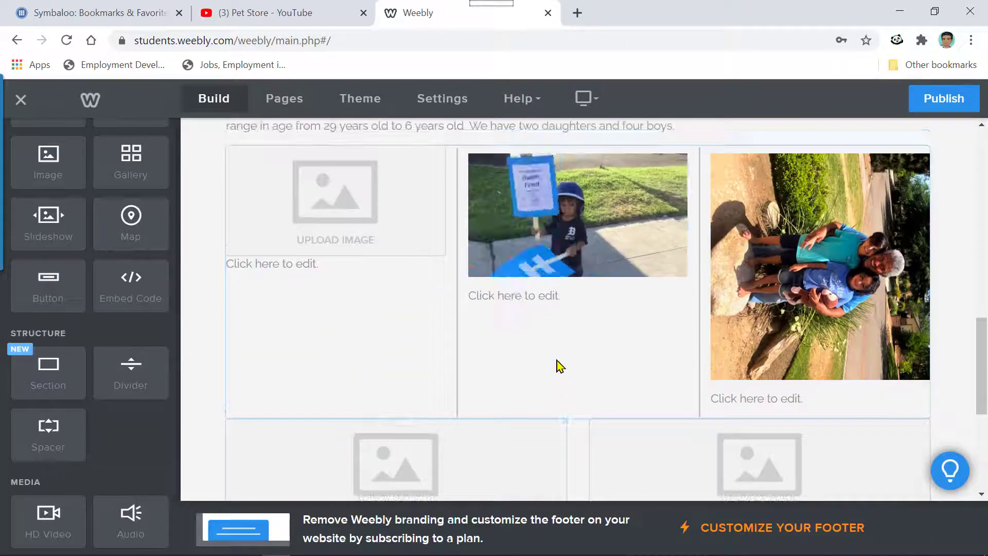
pyautogui.scroll(3, 593, 250)
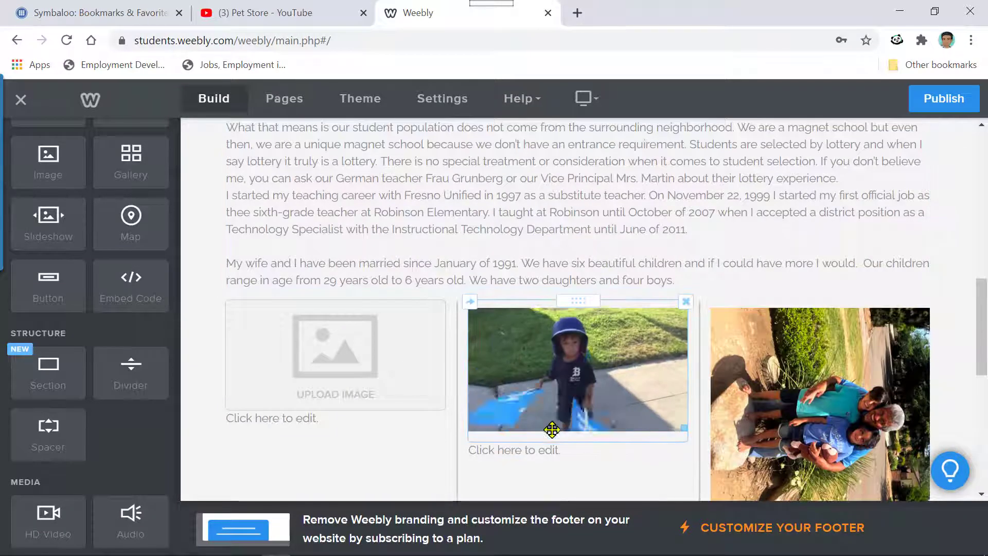
pyautogui.click(562, 385)
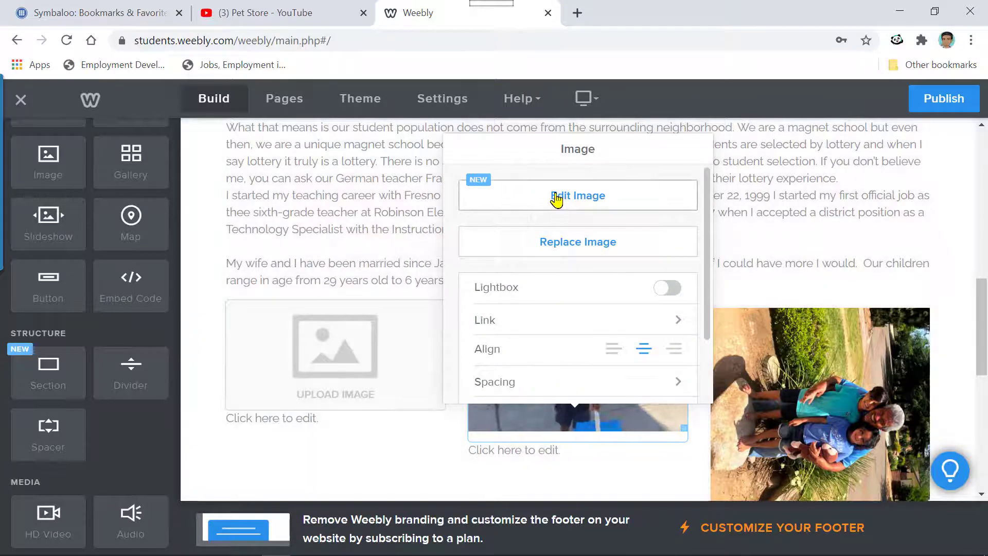
pyautogui.click(555, 199)
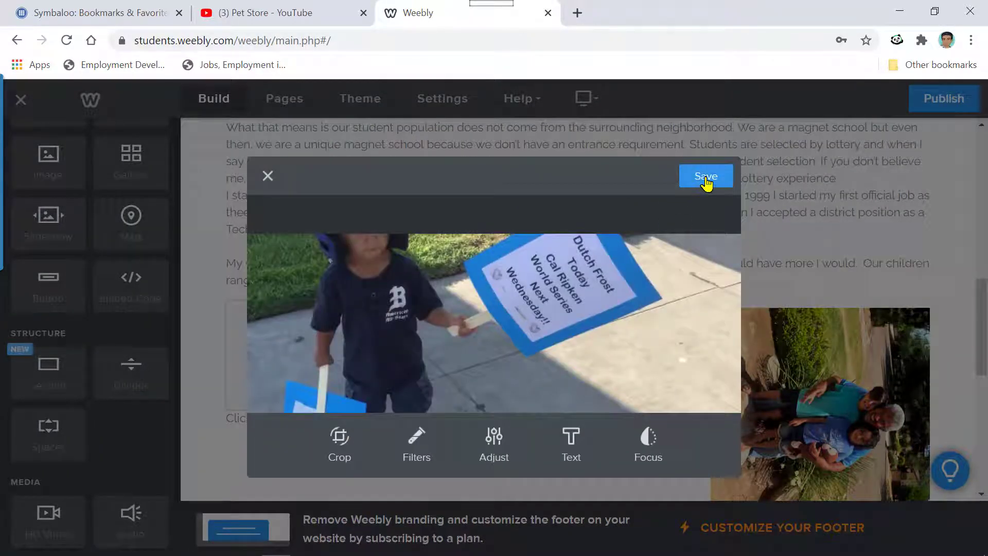
pyautogui.click(268, 176)
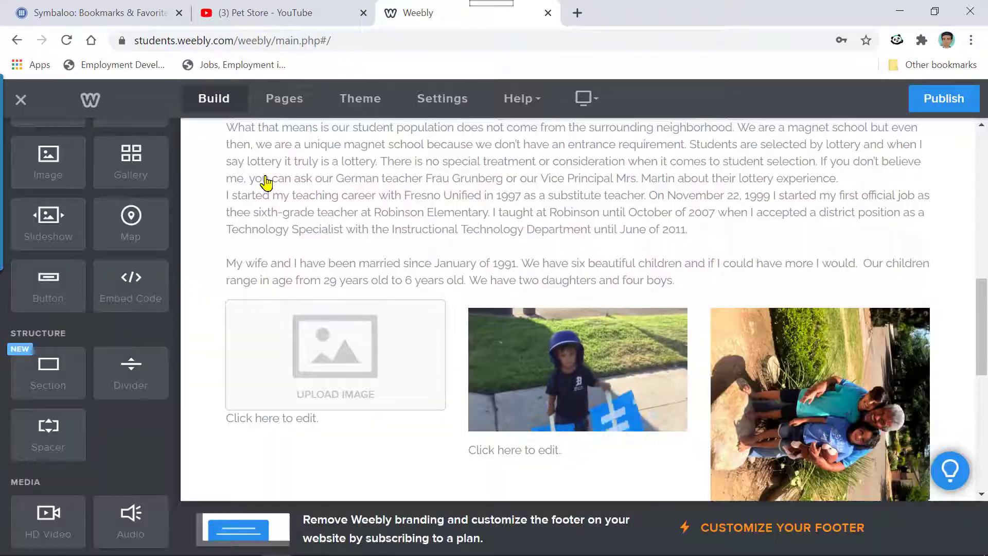
# Step: Replace the middle picture of the three-column row with IMG_3877 from the Home page folder
pyautogui.click(607, 375)
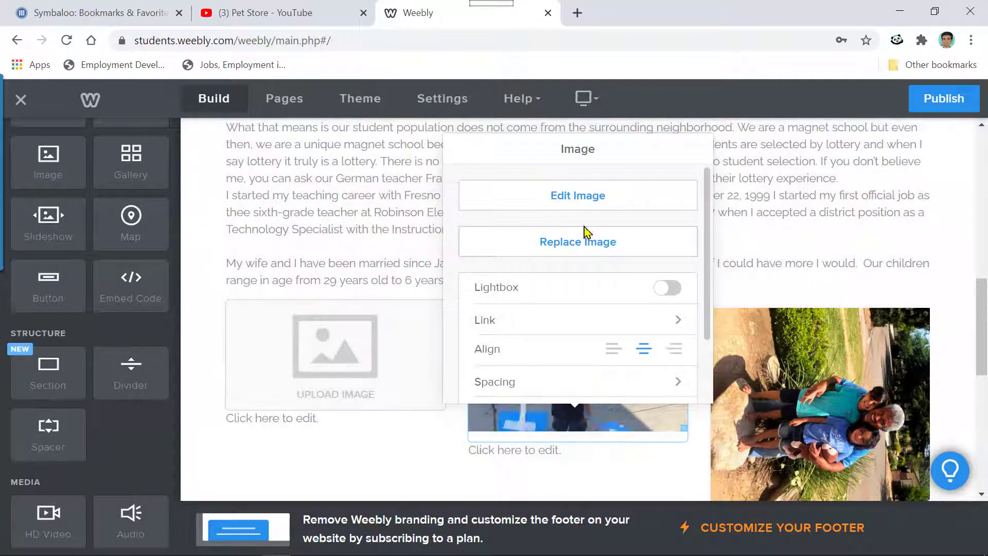
pyautogui.click(580, 247)
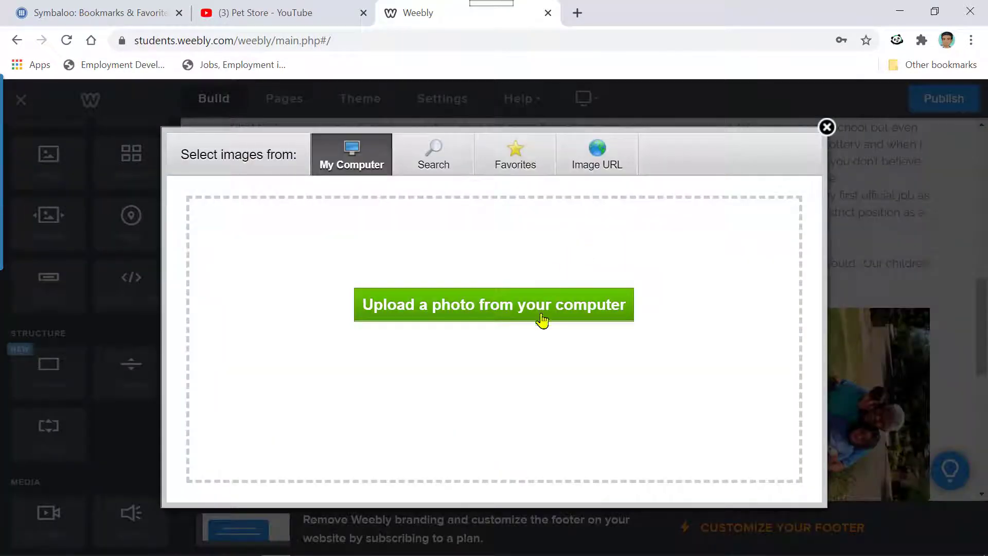
pyautogui.click(472, 309)
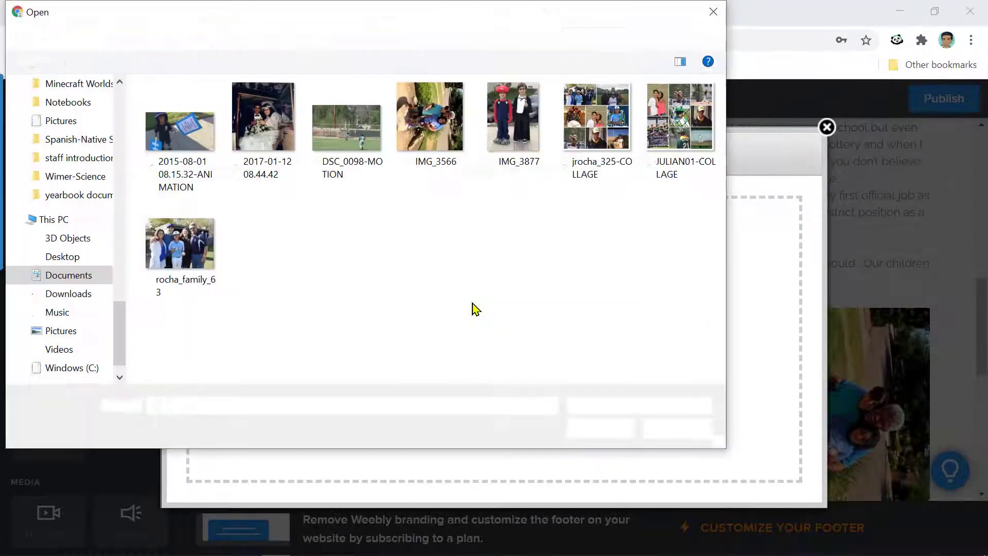
pyautogui.click(514, 110)
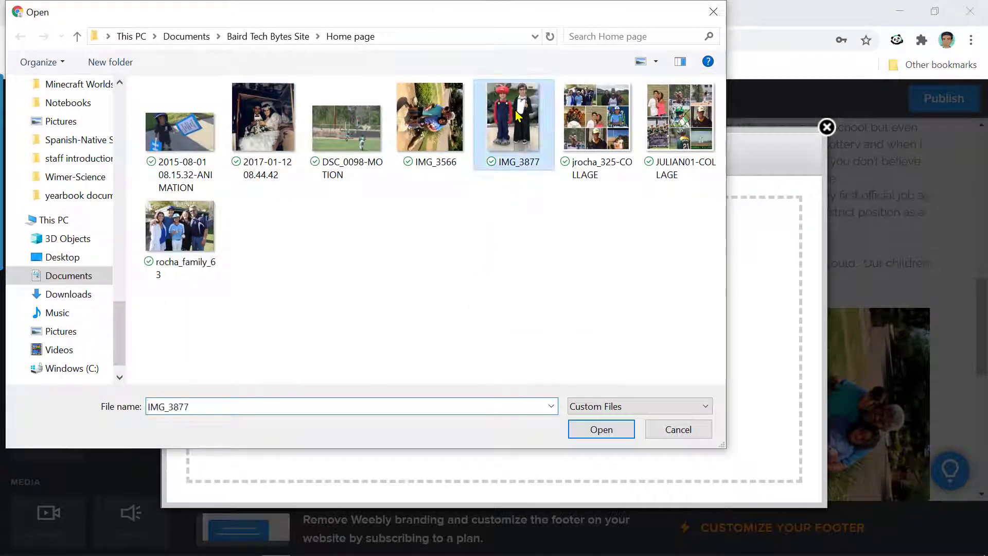
pyautogui.click(601, 430)
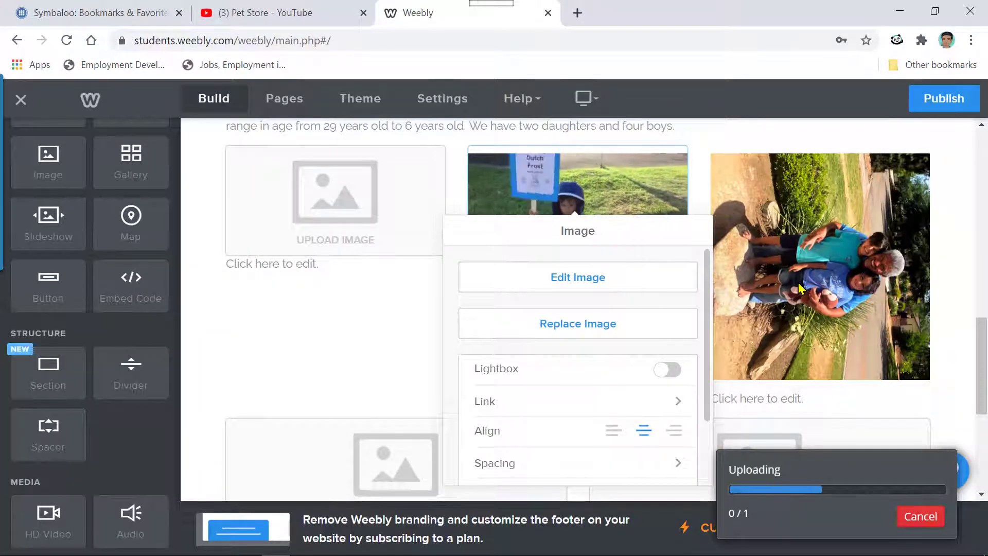
# Step: Rotate the sideways picture in the last column of the three-column row a quarter turn counterclockwise and save the edited image
pyautogui.click(799, 288)
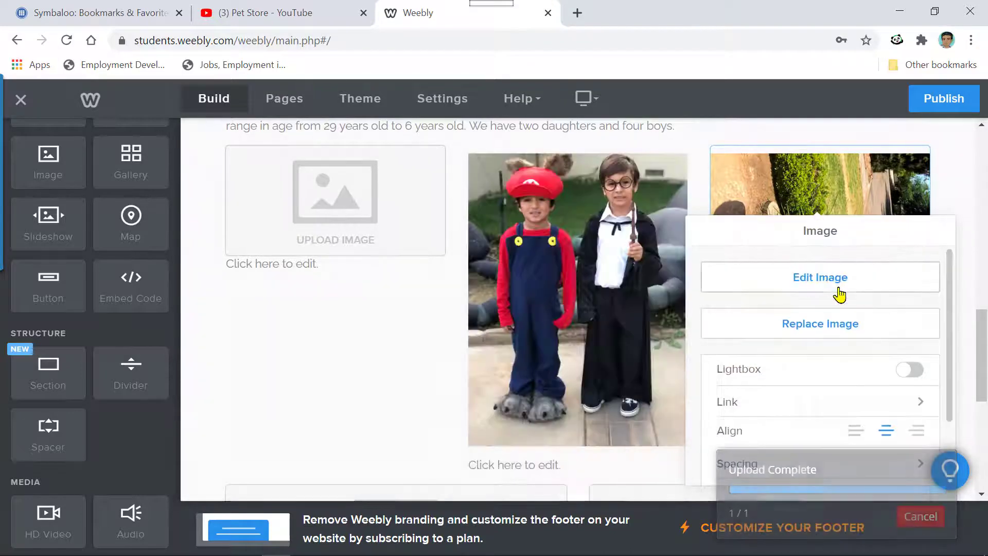
pyautogui.click(831, 283)
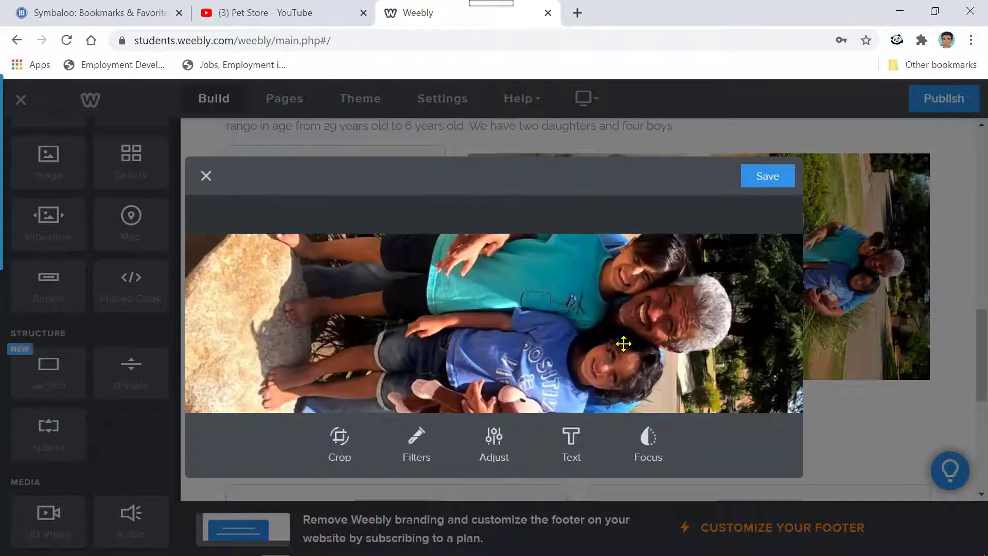
pyautogui.click(343, 443)
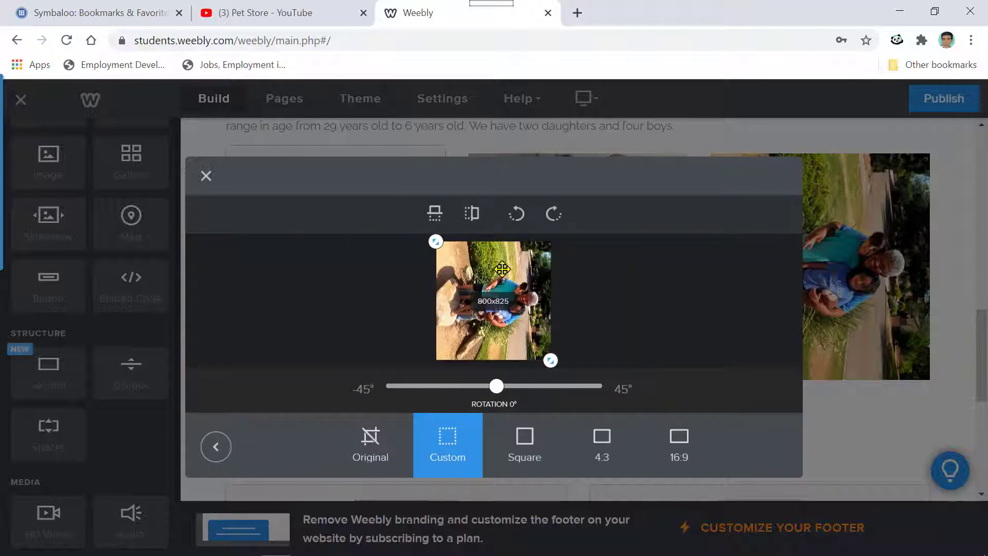
pyautogui.click(516, 213)
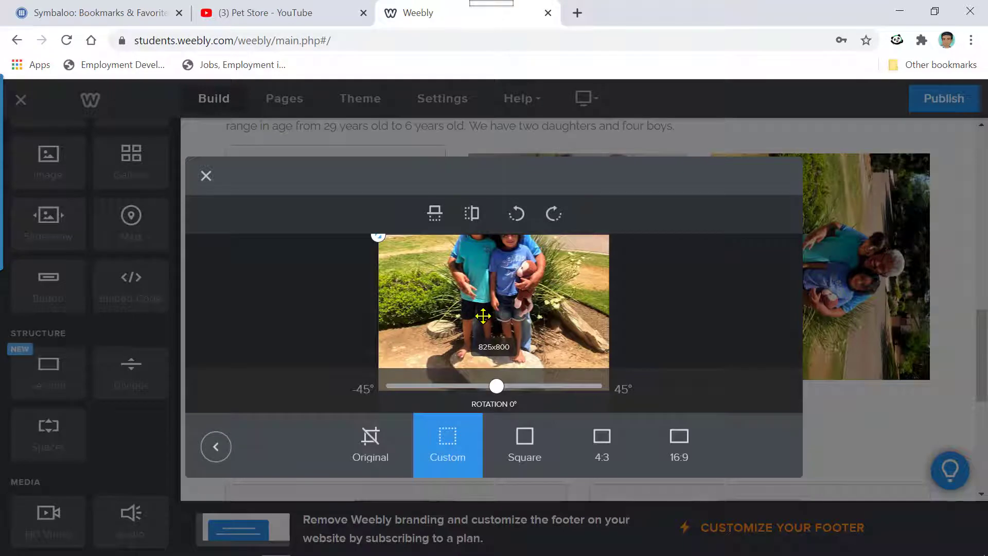
pyautogui.click(205, 176)
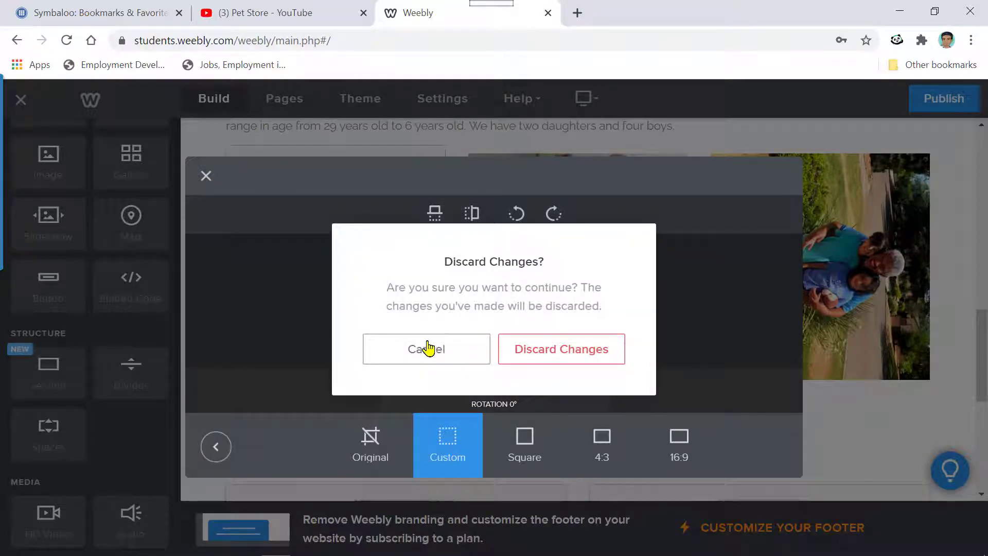
pyautogui.click(402, 353)
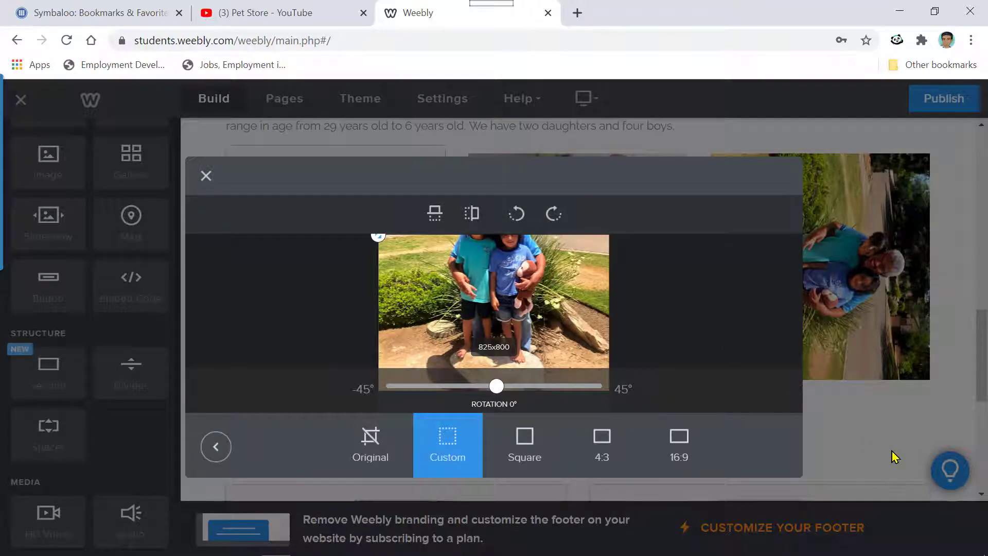
pyautogui.click(215, 447)
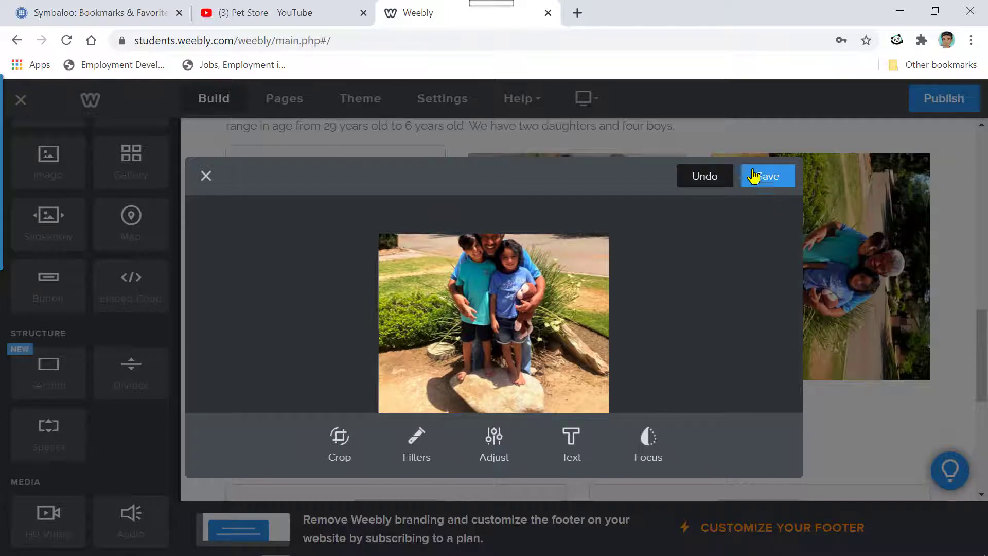
pyautogui.click(767, 178)
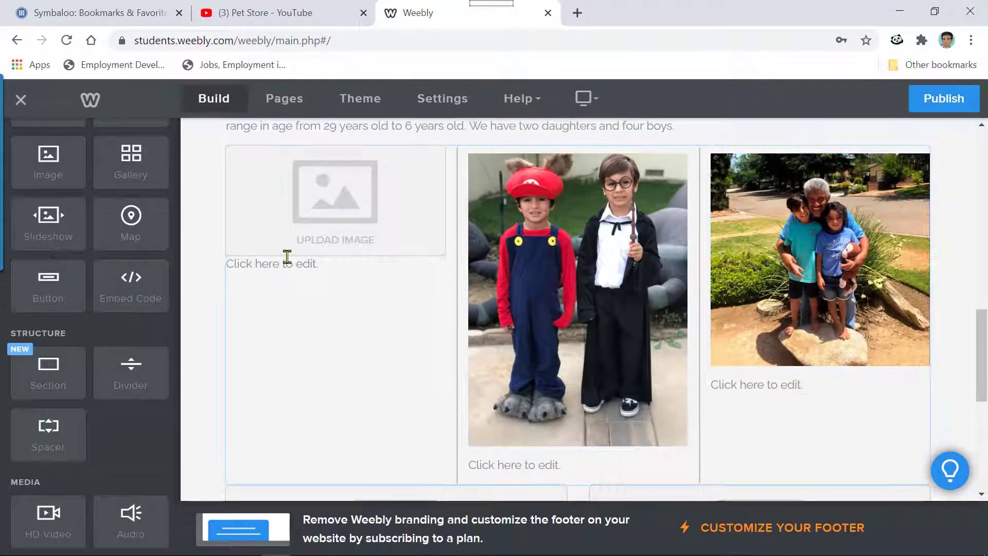
# Step: Upload the family group picture whose file name ends in family_63 into the first image placeholder of the three-column row
pyautogui.click(324, 217)
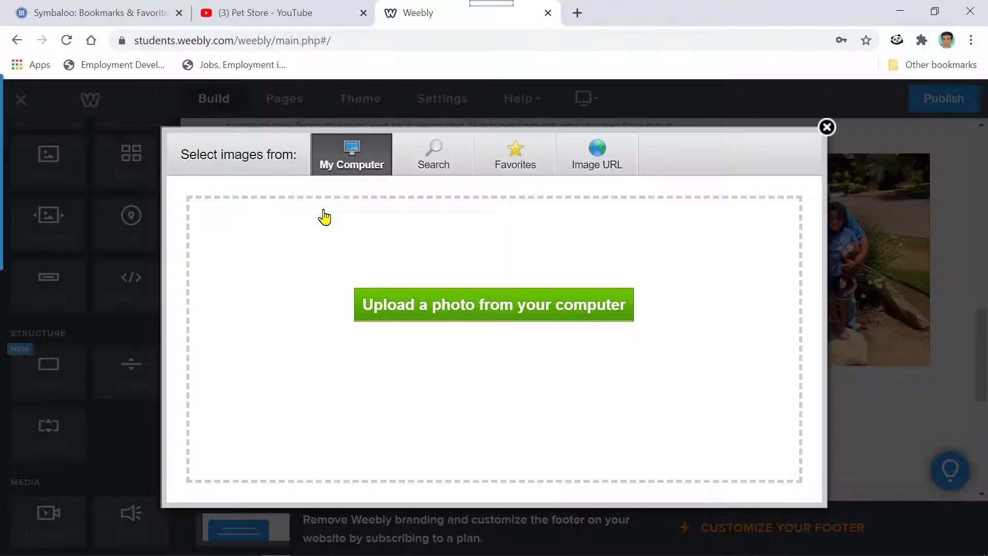
pyautogui.click(475, 311)
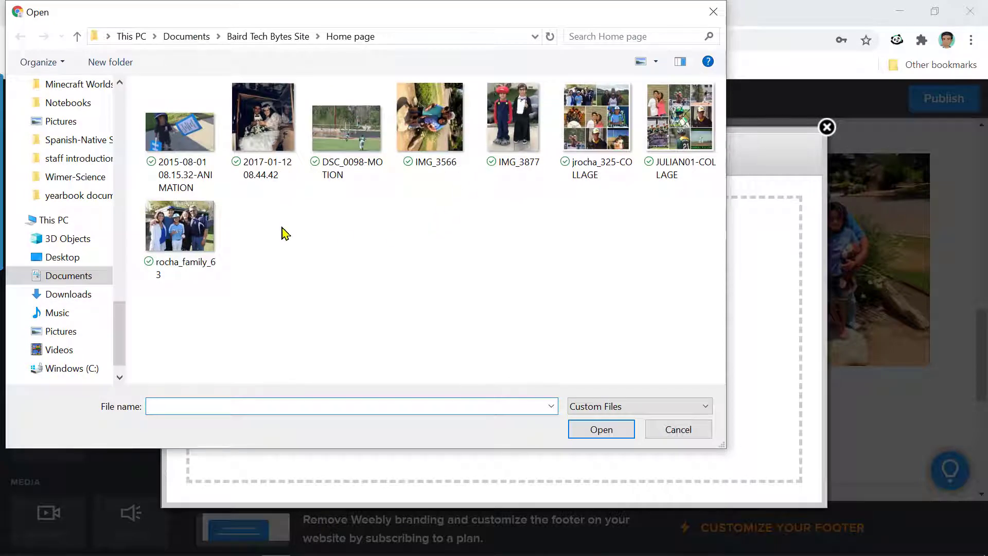
pyautogui.click(165, 234)
pyautogui.doubleClick(165, 234)
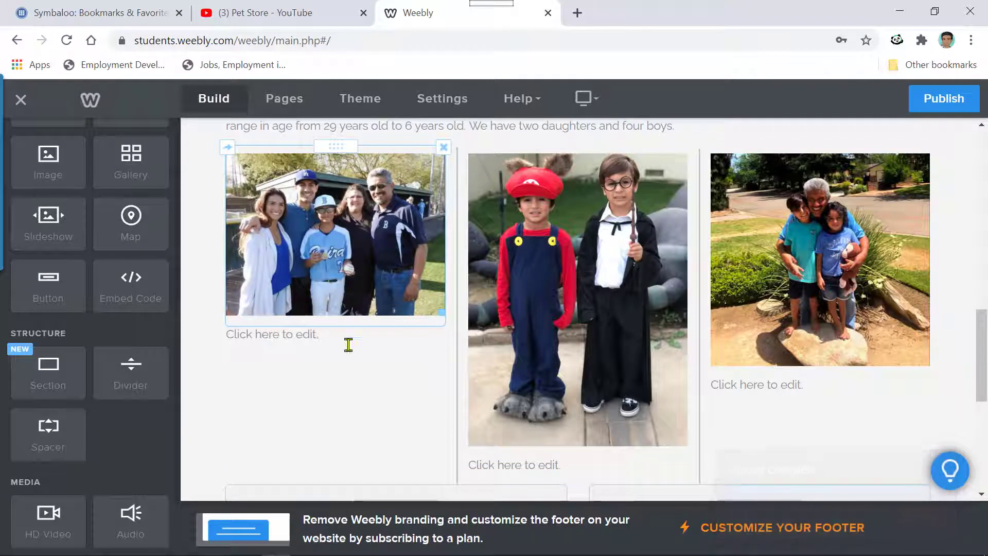
# Step: Move the first image placeholder out of the two-column row and delete it
pyautogui.scroll(-3, 349, 391)
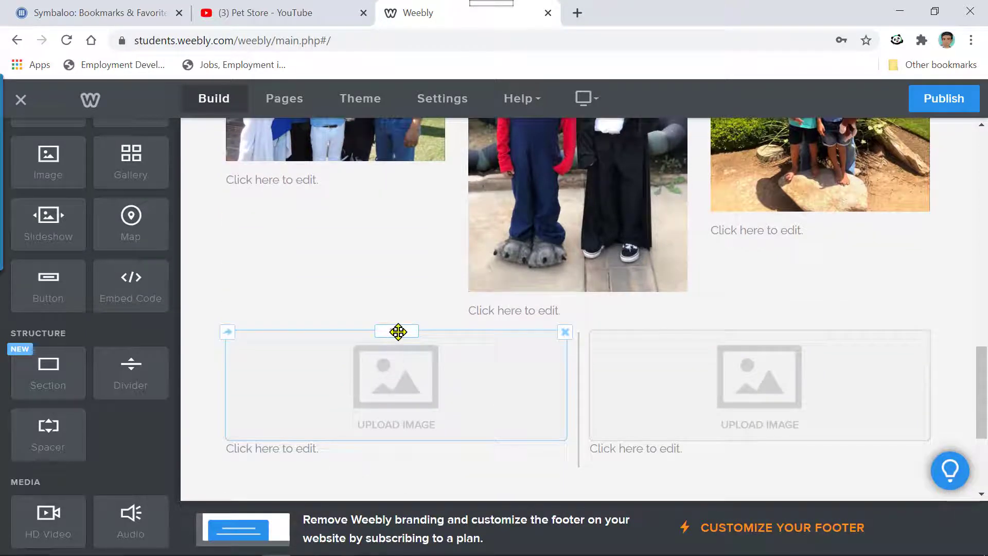
pyautogui.moveTo(399, 331); pyautogui.dragTo(360, 293)
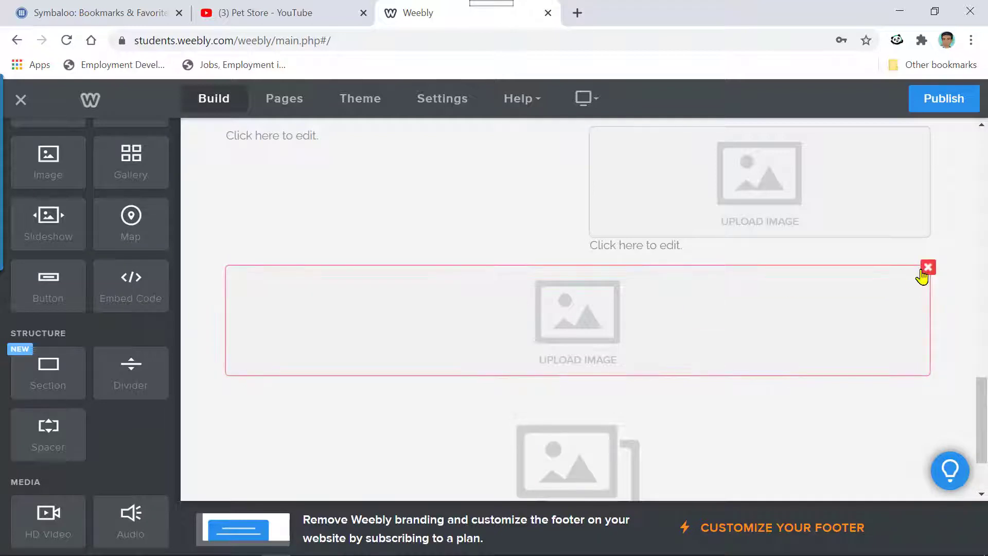
pyautogui.click(927, 267)
pyautogui.click(894, 219)
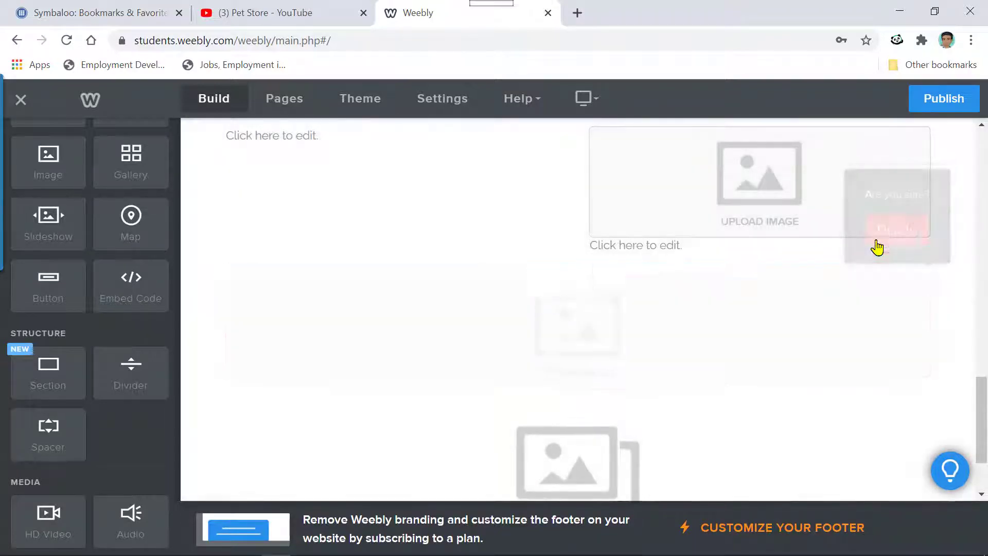
# Step: Add a new image element beneath the leftover caption in the first column of the two-column row
pyautogui.scroll(2, 470, 338)
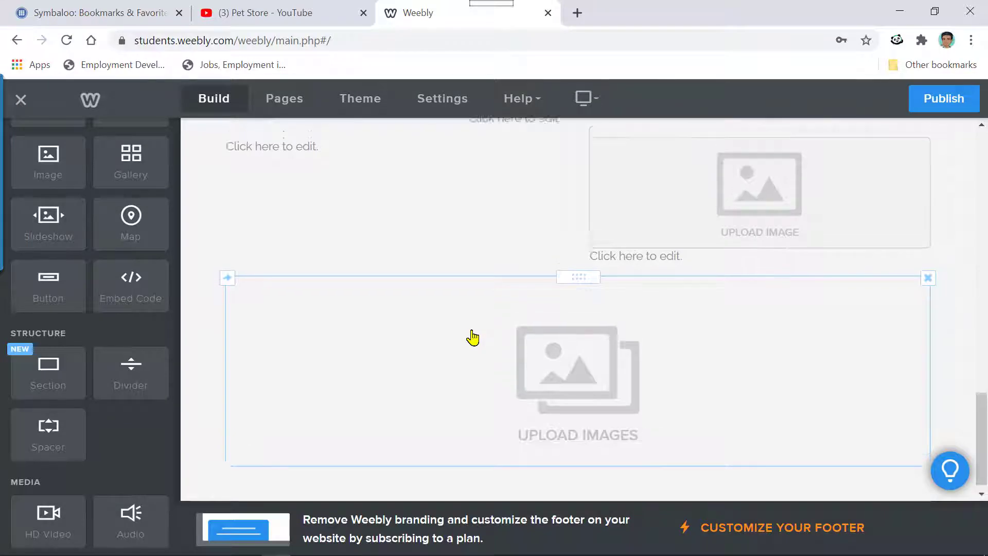
pyautogui.scroll(2, 342, 264)
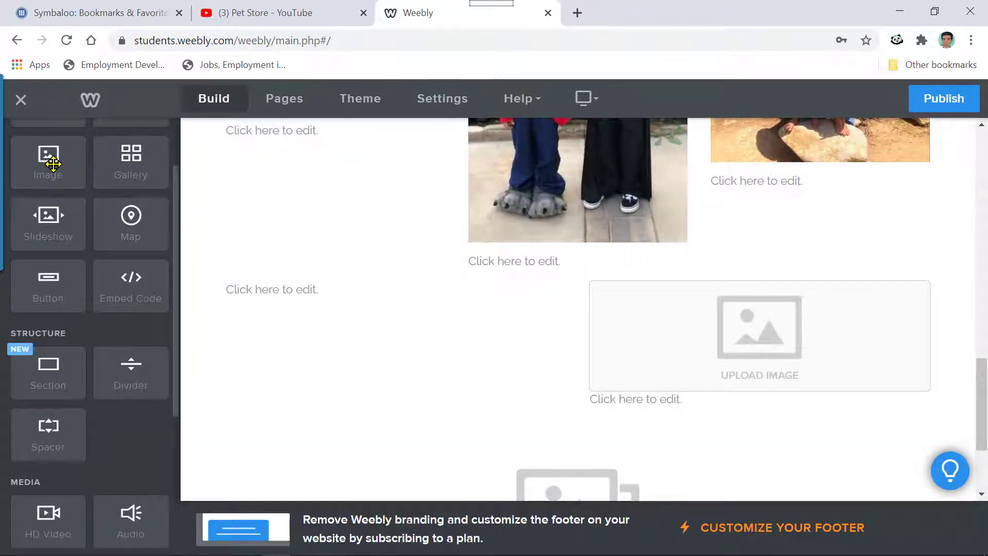
pyautogui.moveTo(53, 164); pyautogui.dragTo(361, 316)
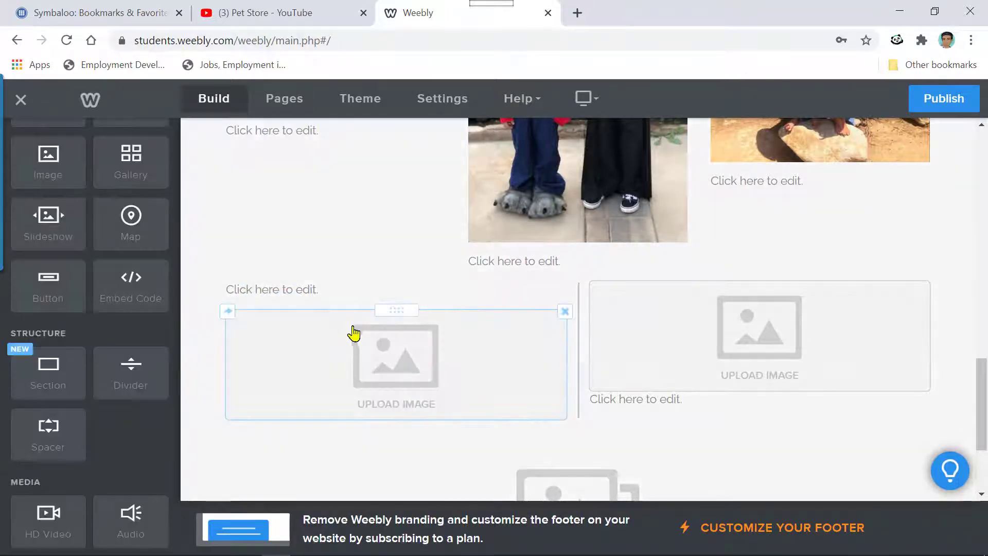
# Step: Move the image placeholder and caption from the two-column row's first column beneath the family picture in the three-column row's first column
pyautogui.scroll(1, 340, 336)
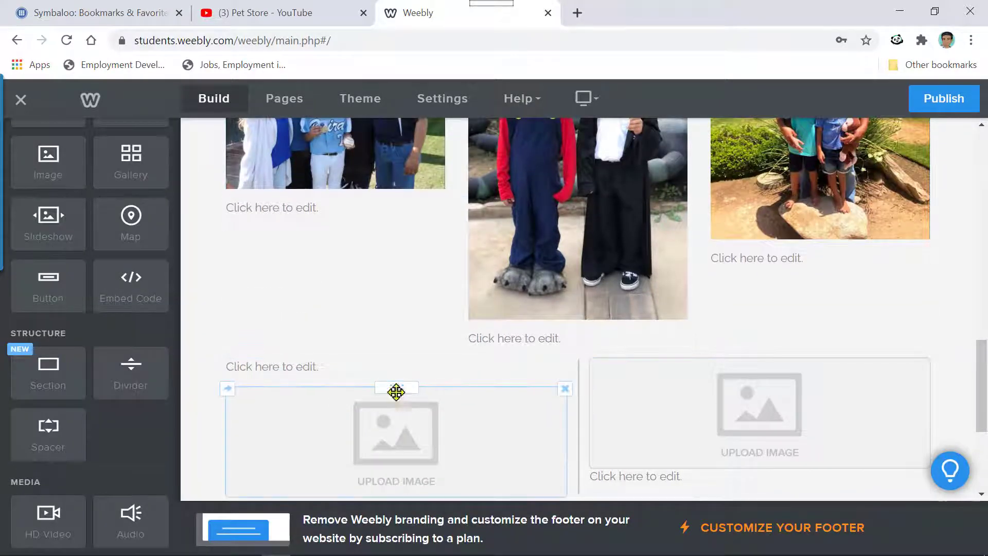
pyautogui.moveTo(396, 392); pyautogui.dragTo(303, 246)
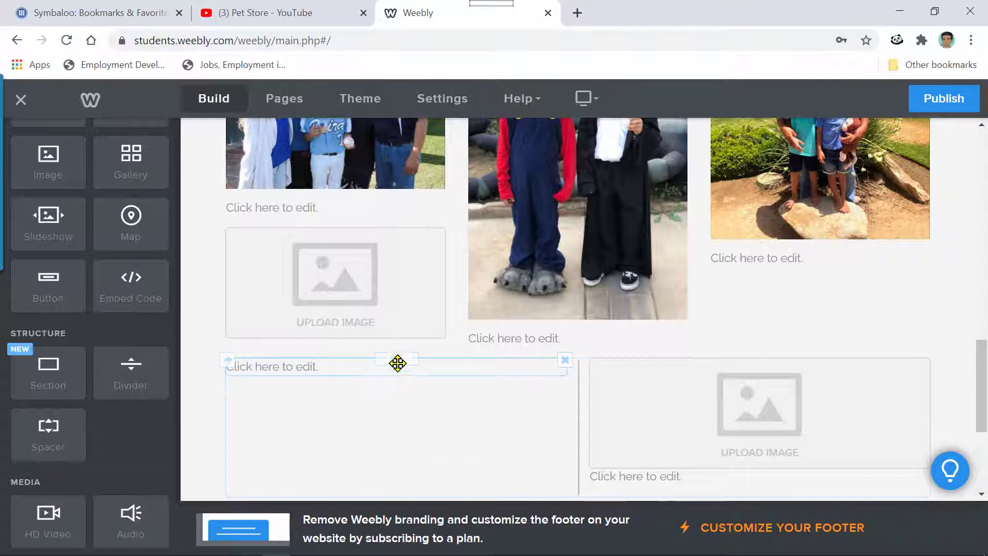
pyautogui.moveTo(401, 359); pyautogui.dragTo(391, 345)
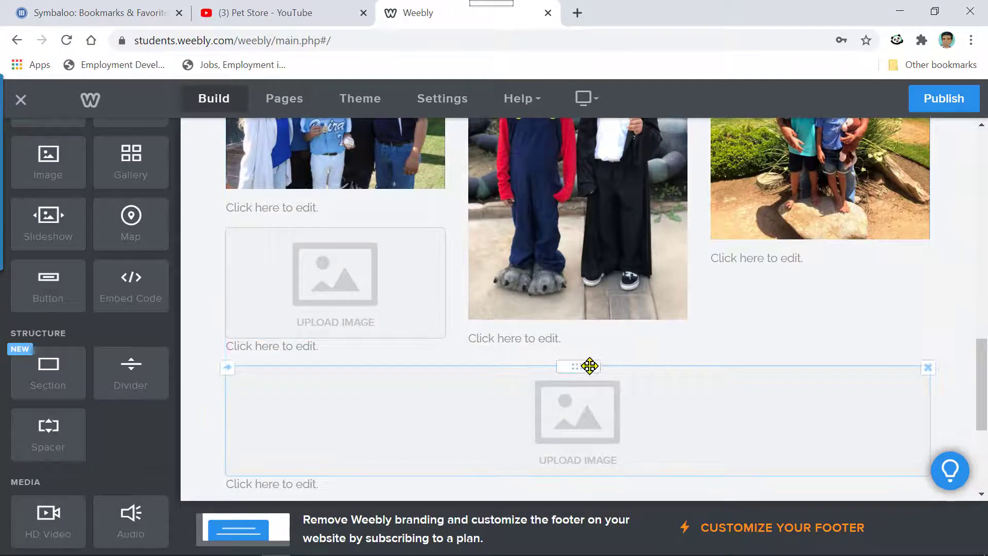
# Step: Upload the family group picture whose file name ends in family_63 into the placeholder moved under the first column's picture
pyautogui.scroll(5, 794, 302)
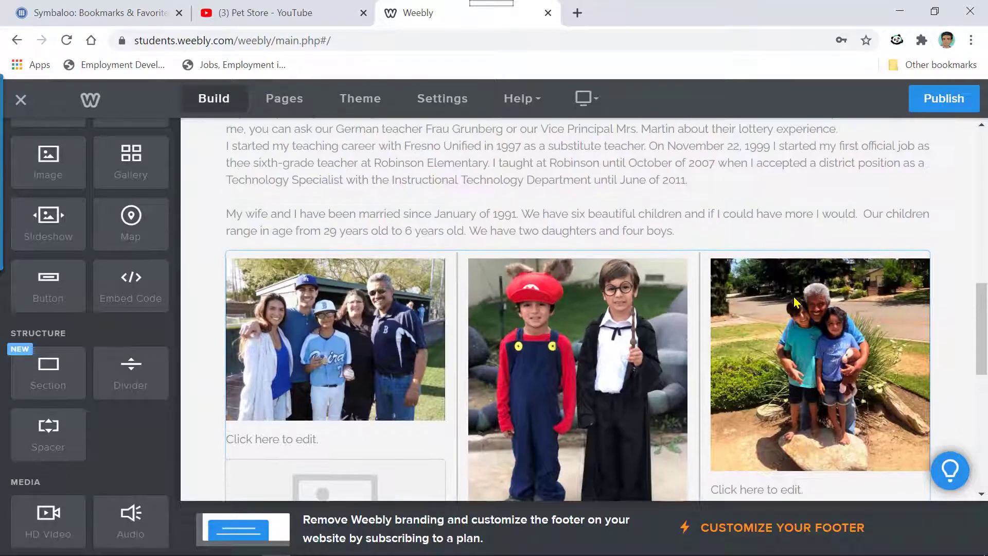
pyautogui.scroll(-6, 792, 295)
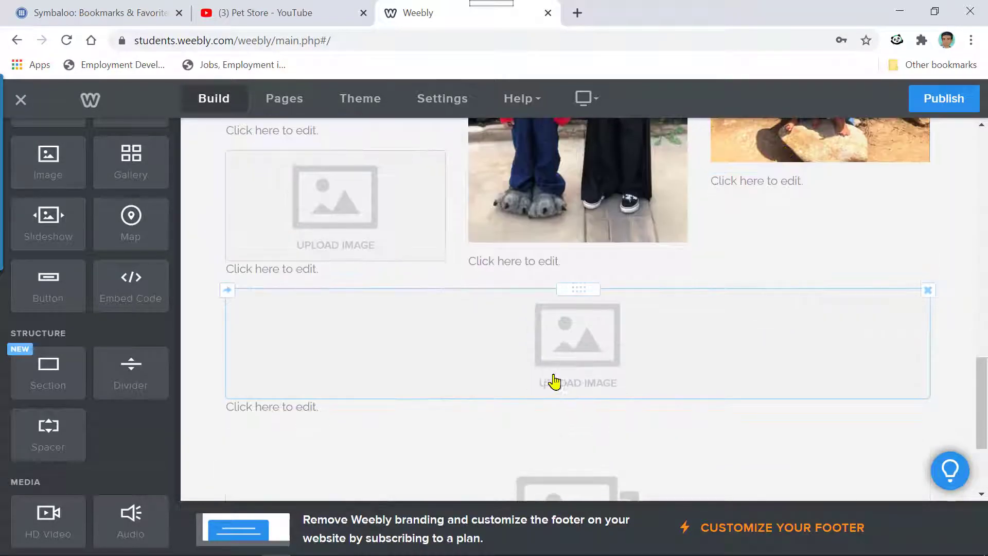
pyautogui.click(348, 208)
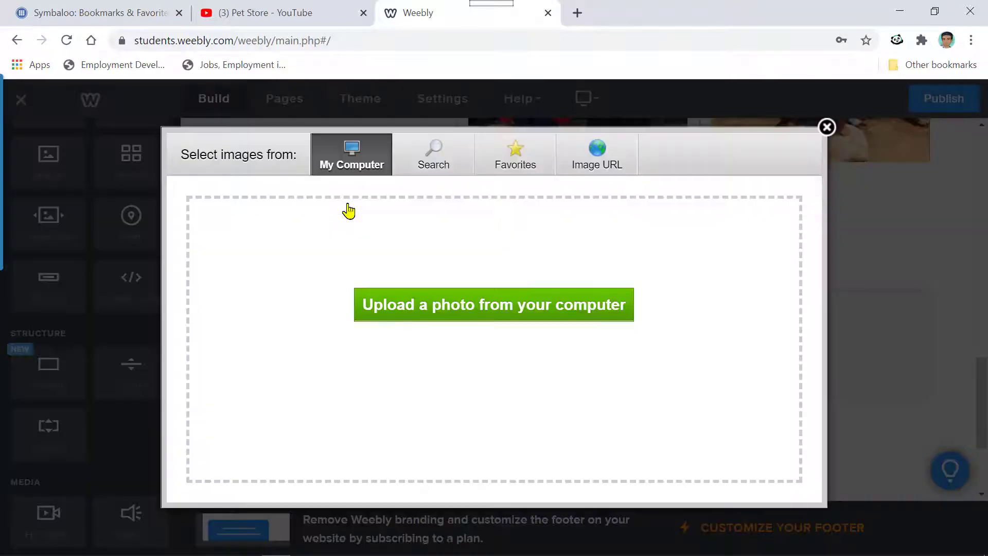
pyautogui.click(491, 309)
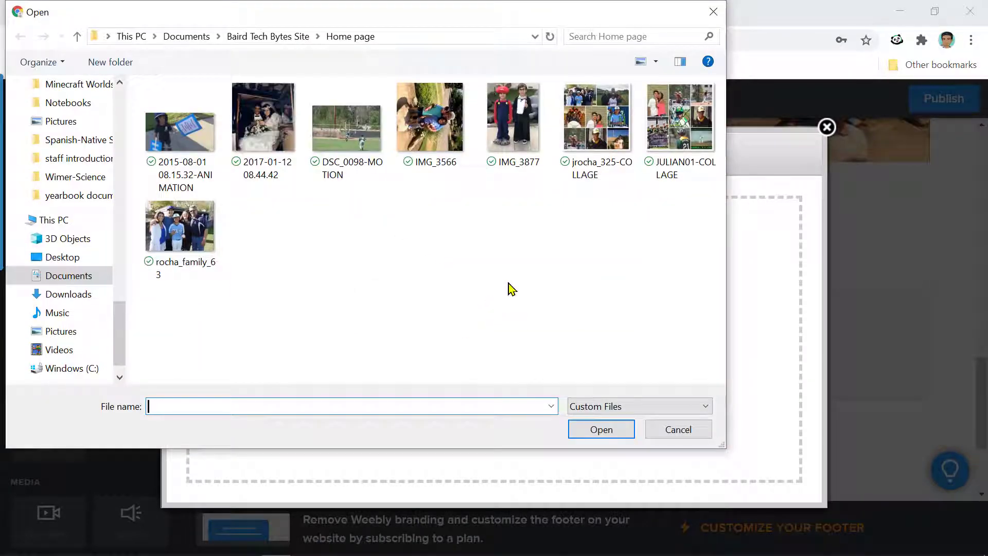
pyautogui.click(184, 227)
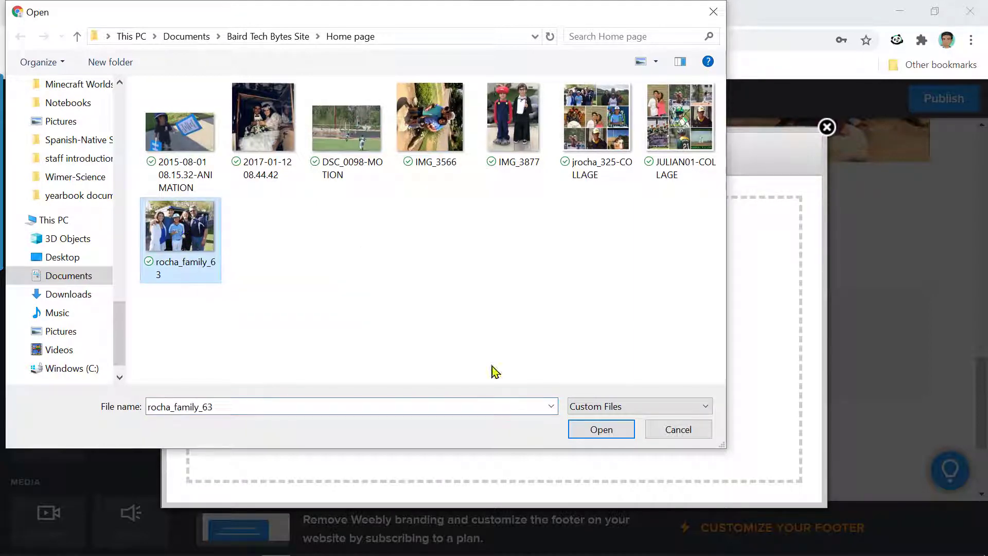
pyautogui.click(600, 430)
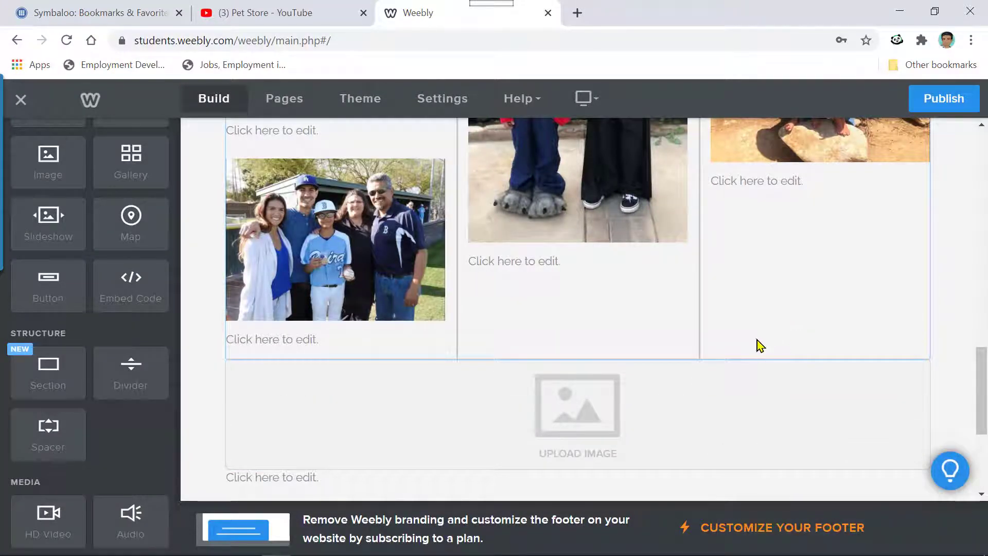
# Step: Move the remaining full-width placeholder and its caption into the last column, and upload the collage whose file name ends in 01-COLLAGE into it
pyautogui.moveTo(572, 359); pyautogui.dragTo(792, 224)
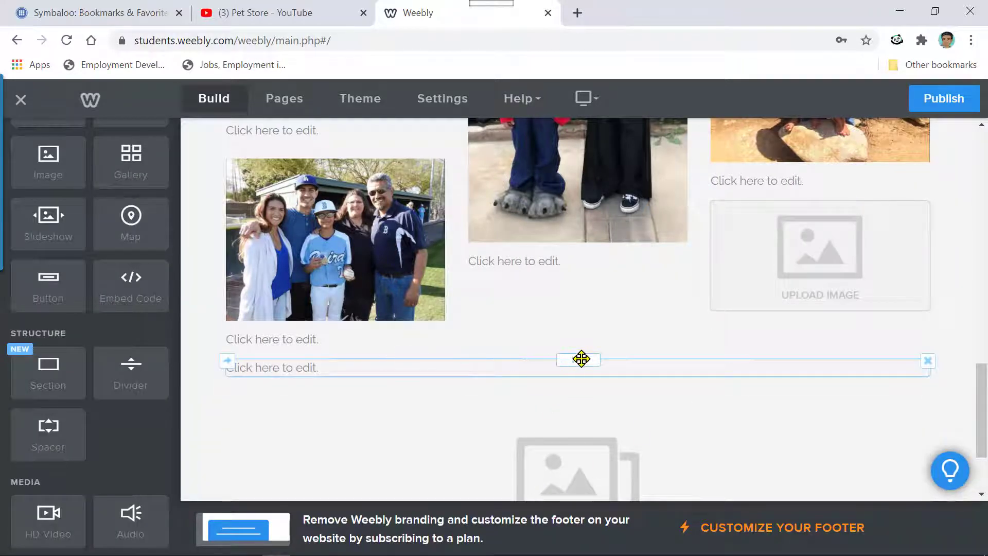
pyautogui.moveTo(581, 359); pyautogui.dragTo(795, 309)
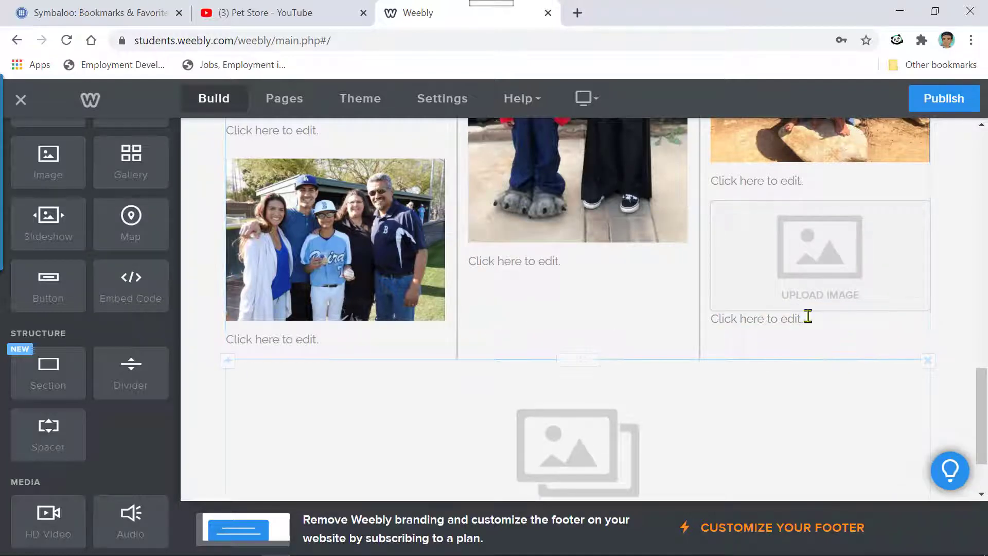
pyautogui.click(811, 258)
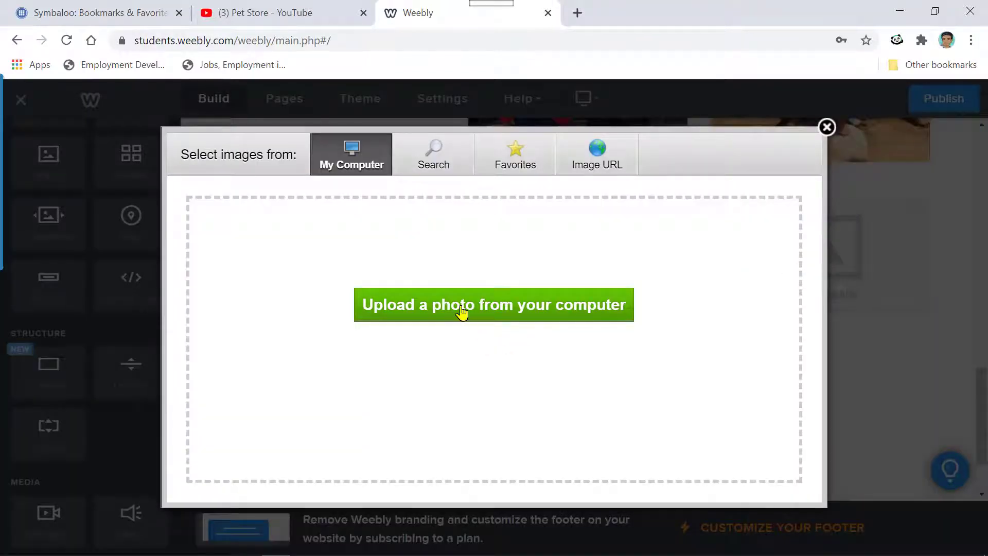
pyautogui.click(421, 309)
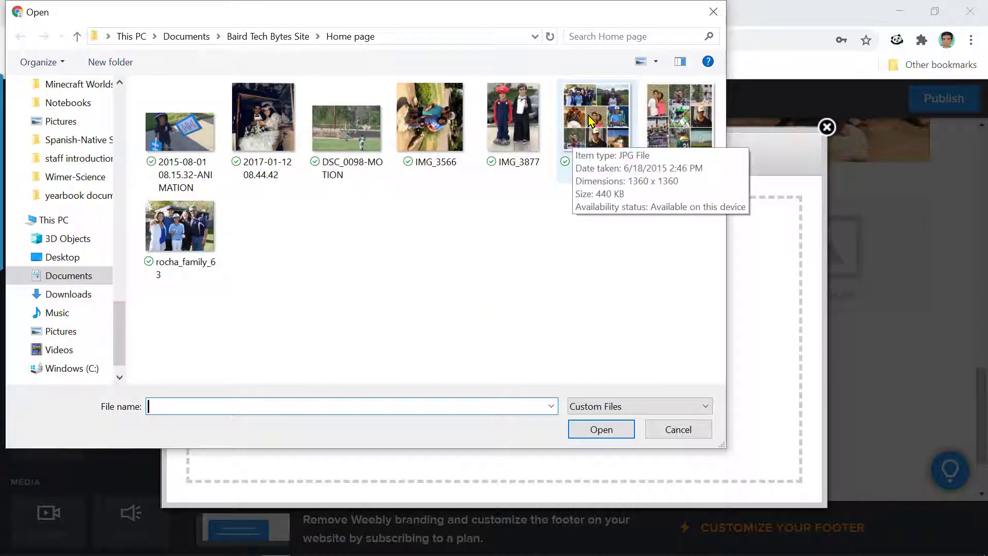
pyautogui.click(683, 122)
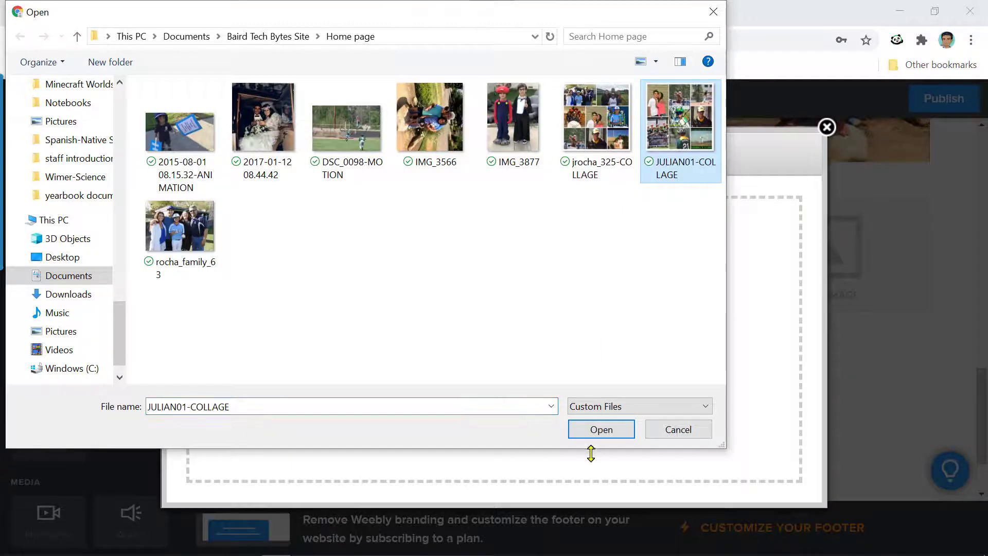
pyautogui.click(600, 430)
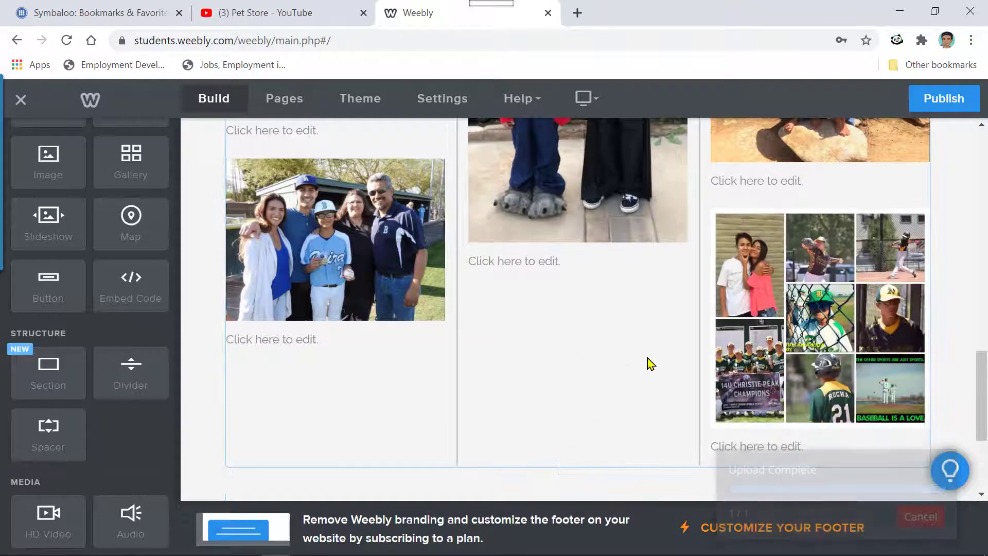
# Step: Add an image element beneath the middle column's caption and upload the wedding picture 2017-01-12 08.44.42 into it
pyautogui.scroll(-2, 636, 324)
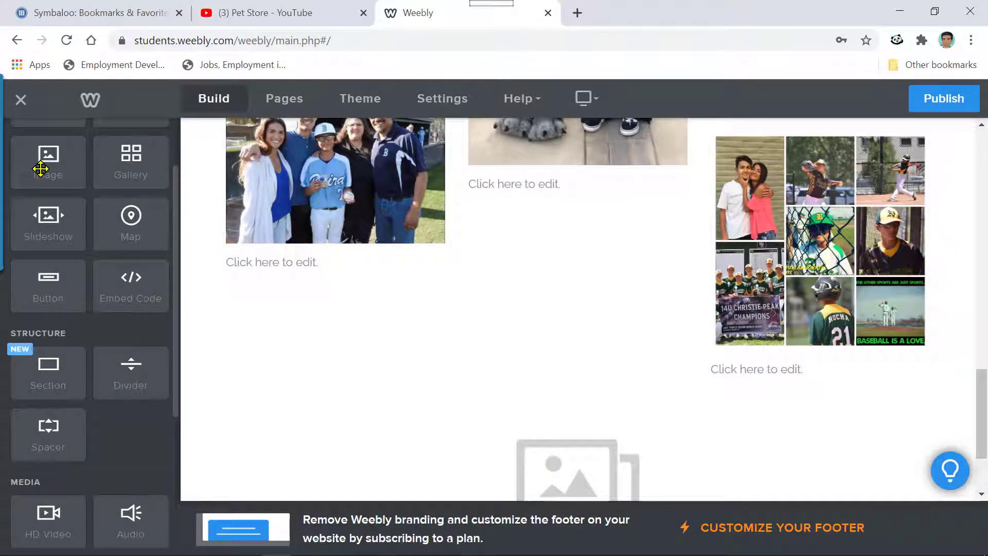
pyautogui.moveTo(40, 168); pyautogui.dragTo(560, 271)
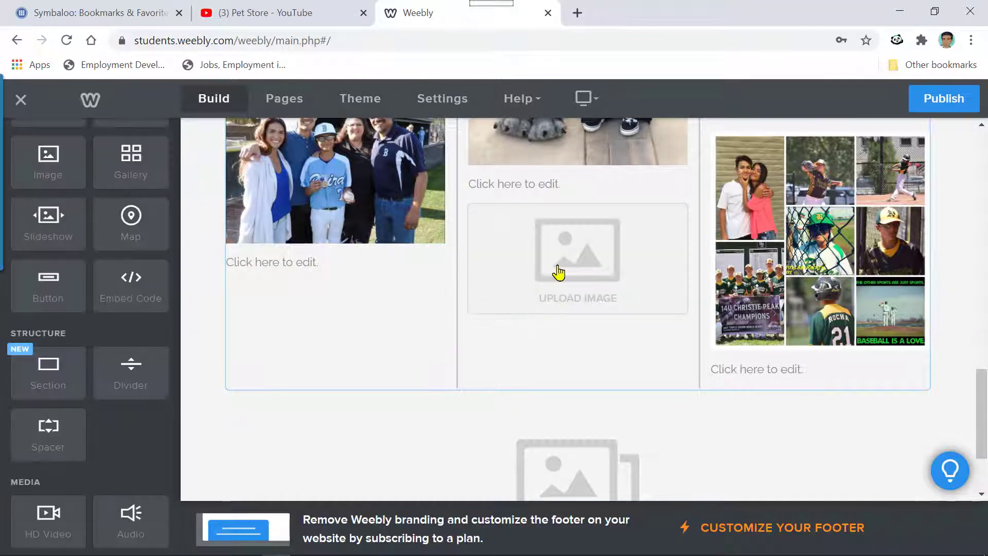
pyautogui.click(559, 272)
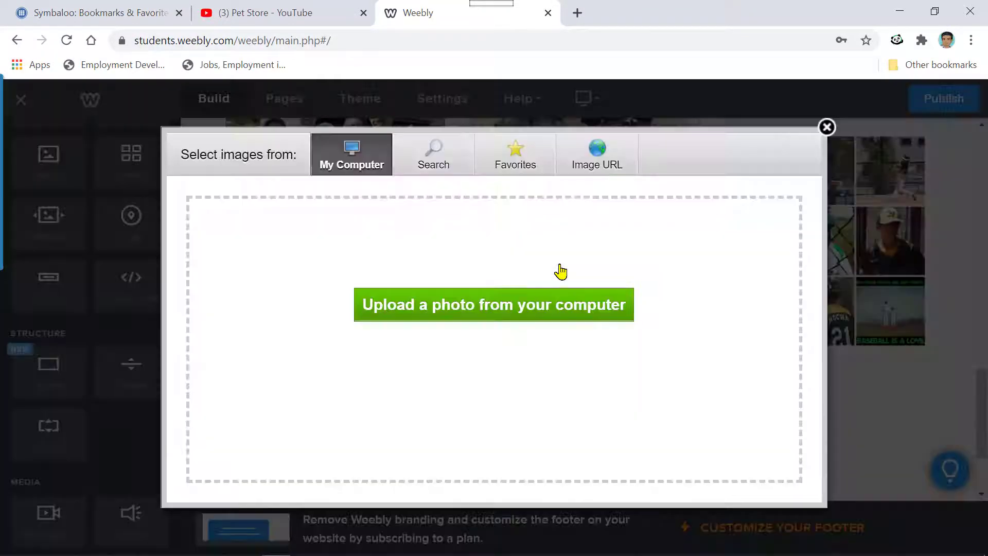
pyautogui.click(424, 316)
pyautogui.click(271, 126)
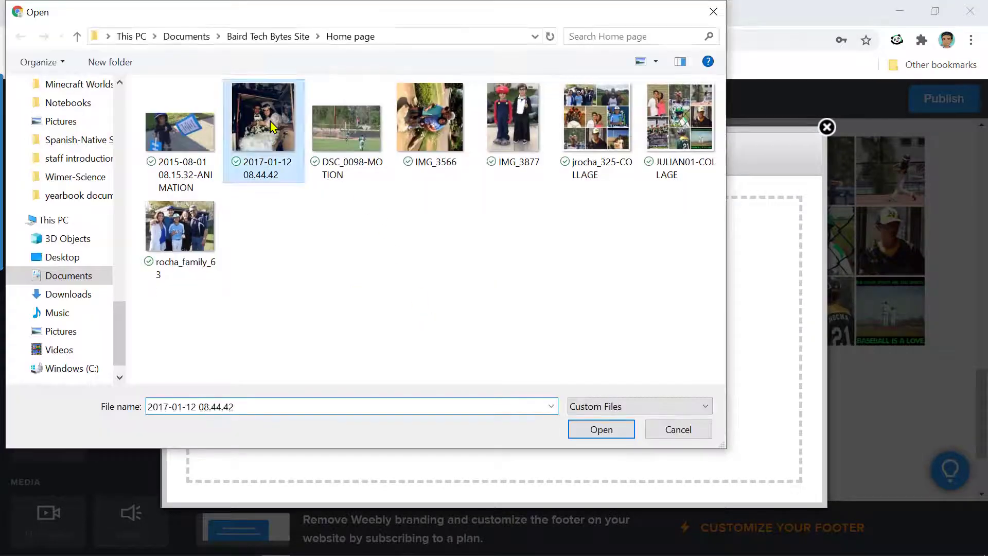
pyautogui.doubleClick(271, 126)
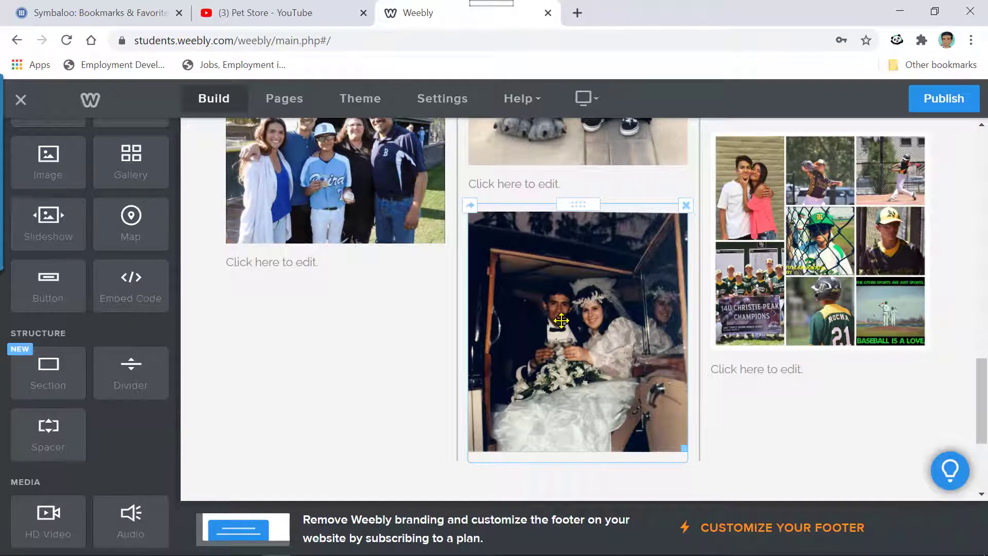
# Step: Slightly shrink the costume picture and the wedding picture in the middle column
pyautogui.scroll(3, 561, 320)
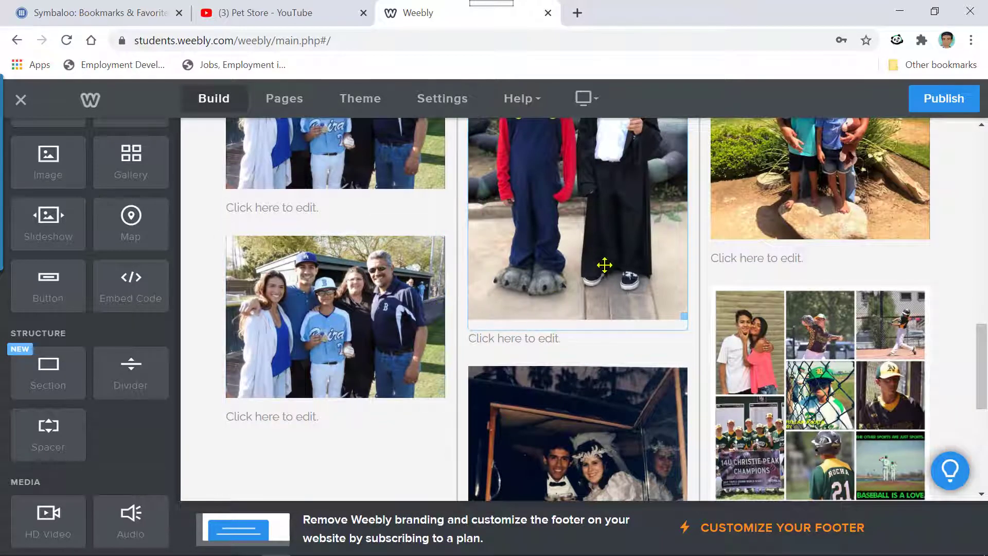
pyautogui.scroll(3, 604, 265)
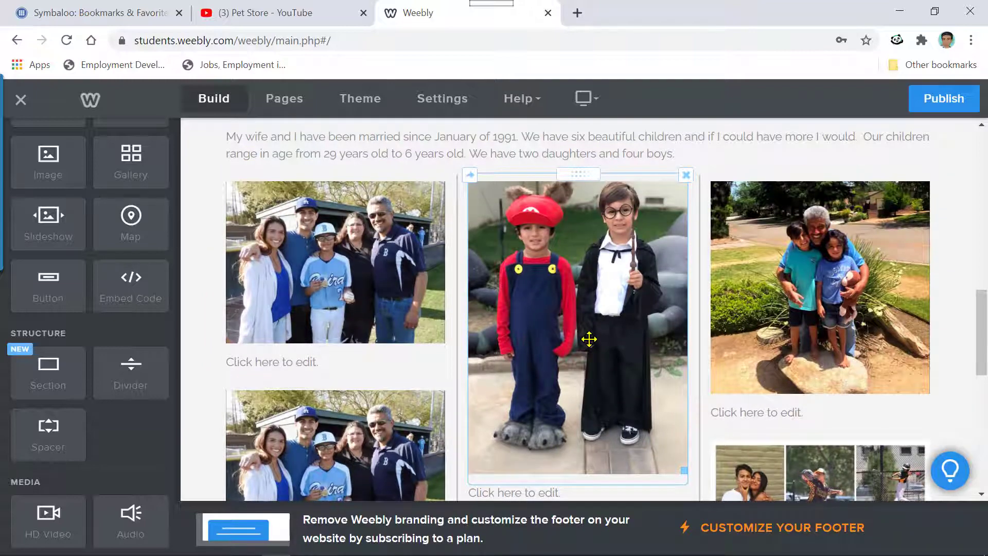
pyautogui.click(589, 339)
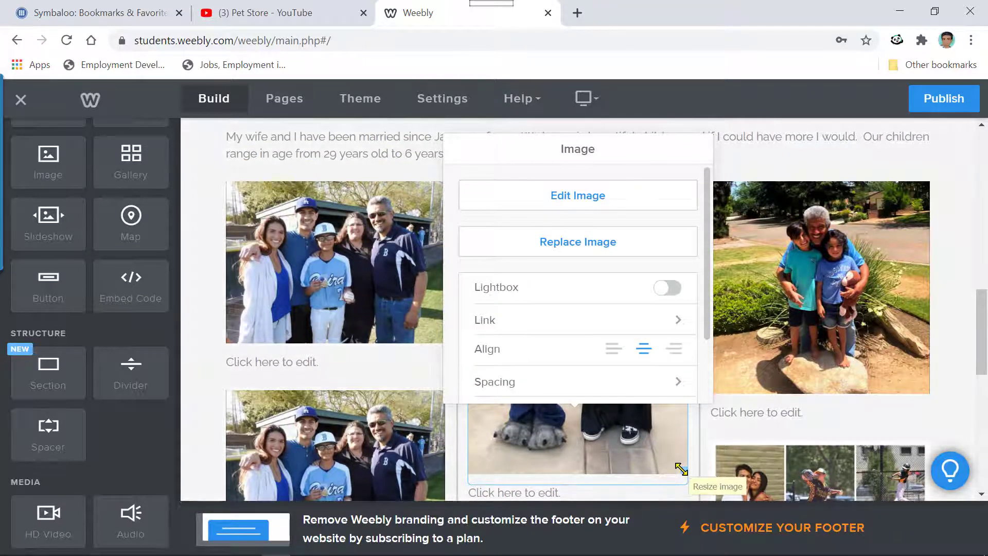
pyautogui.moveTo(681, 469); pyautogui.dragTo(668, 443)
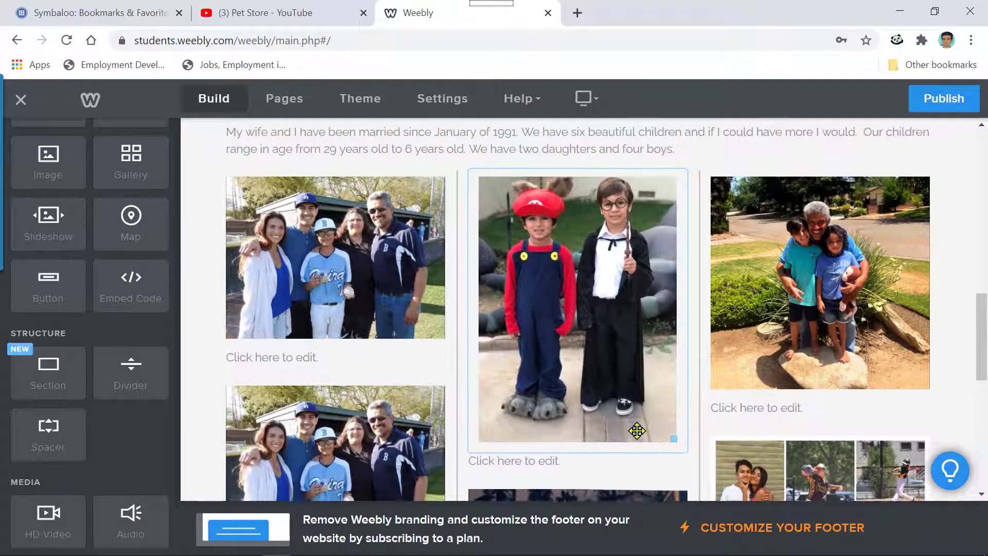
pyautogui.scroll(-5, 636, 432)
pyautogui.scroll(-3, 636, 412)
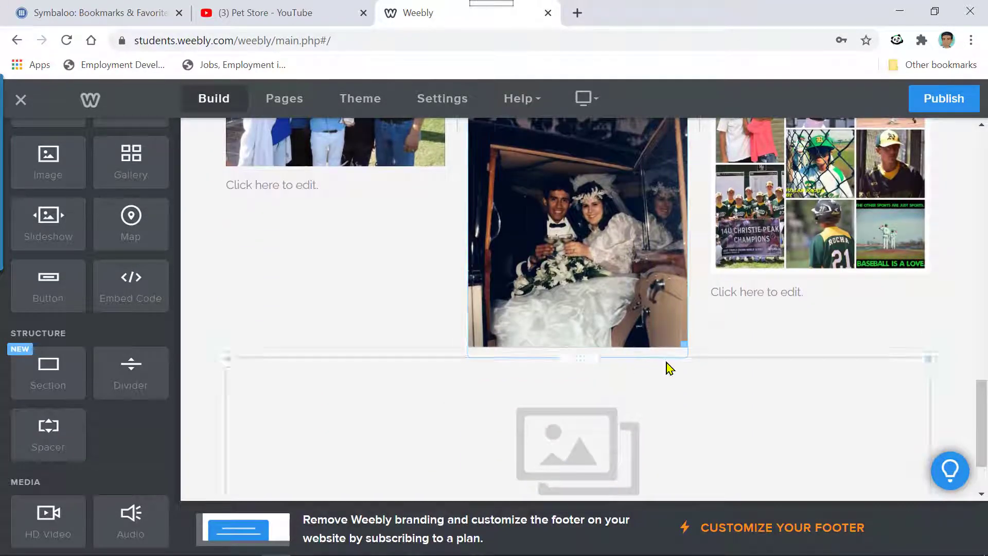
pyautogui.moveTo(677, 340); pyautogui.dragTo(653, 313)
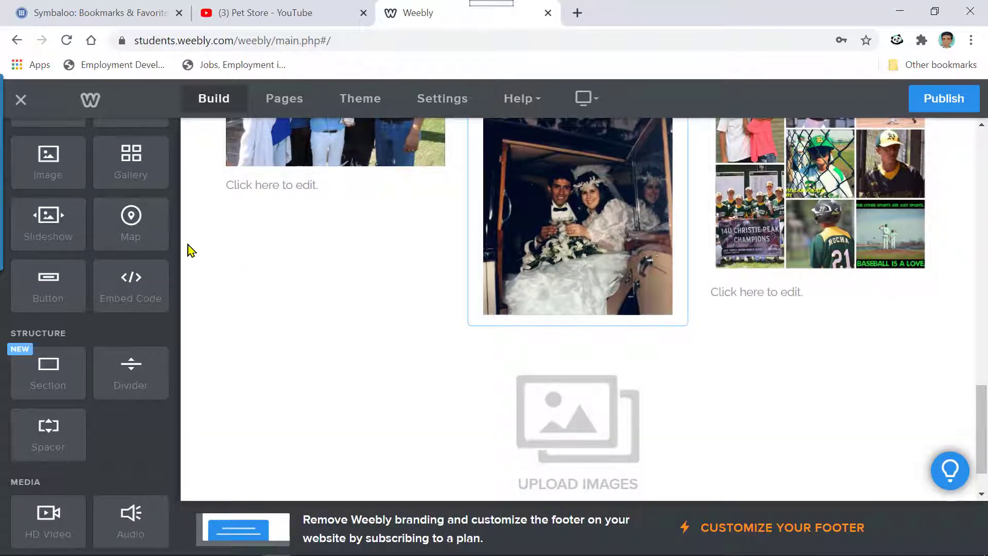
# Step: Add a text element to the middle column as the wedding picture's caption and move the picture above it
pyautogui.scroll(4, 188, 247)
pyautogui.scroll(2, 92, 189)
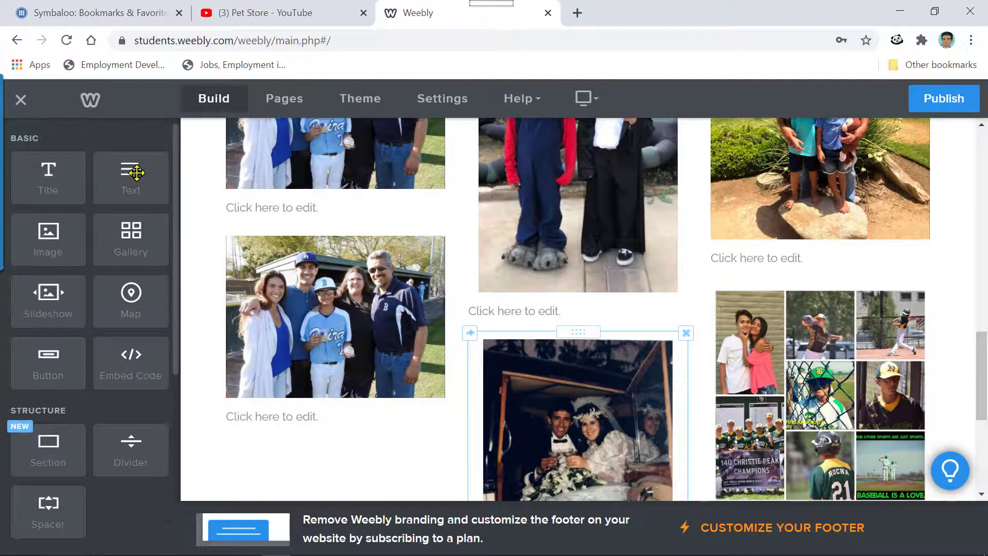
pyautogui.moveTo(136, 172); pyautogui.dragTo(548, 319)
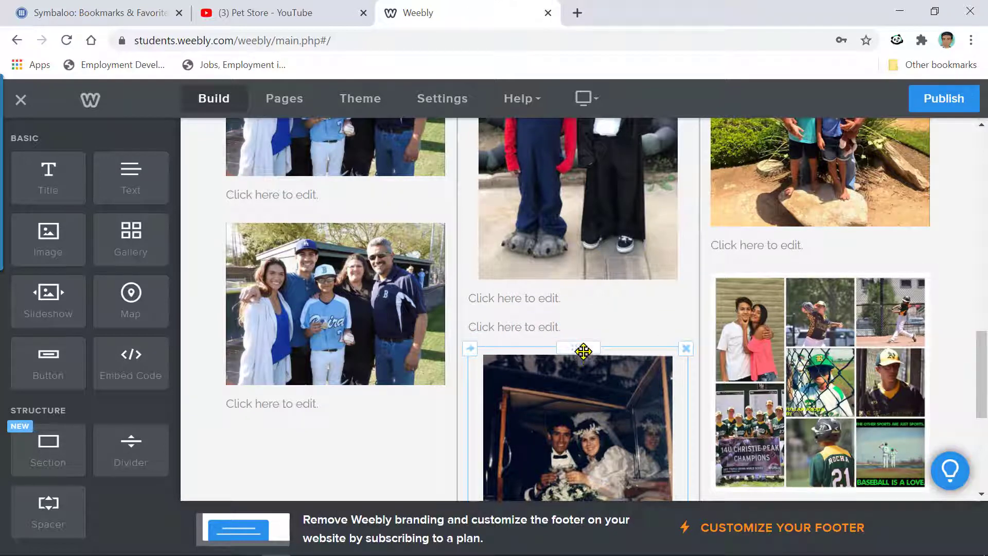
pyautogui.moveTo(583, 351); pyautogui.dragTo(586, 326)
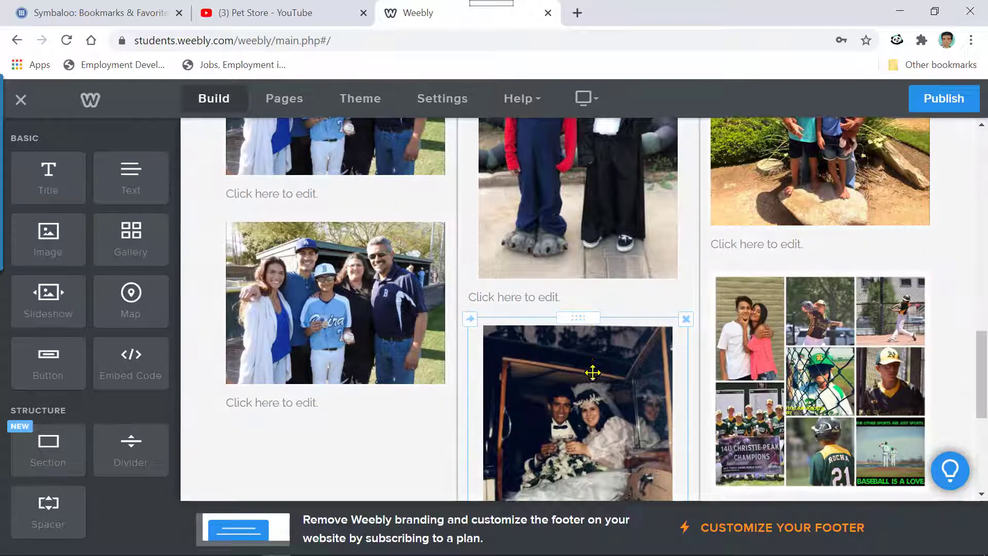
# Step: Upload 2015-08-01 08.15.32-ANIMATION and DSC_0098-MOTION from the Home page folder into the empty gallery below the image columns
pyautogui.scroll(-4, 592, 375)
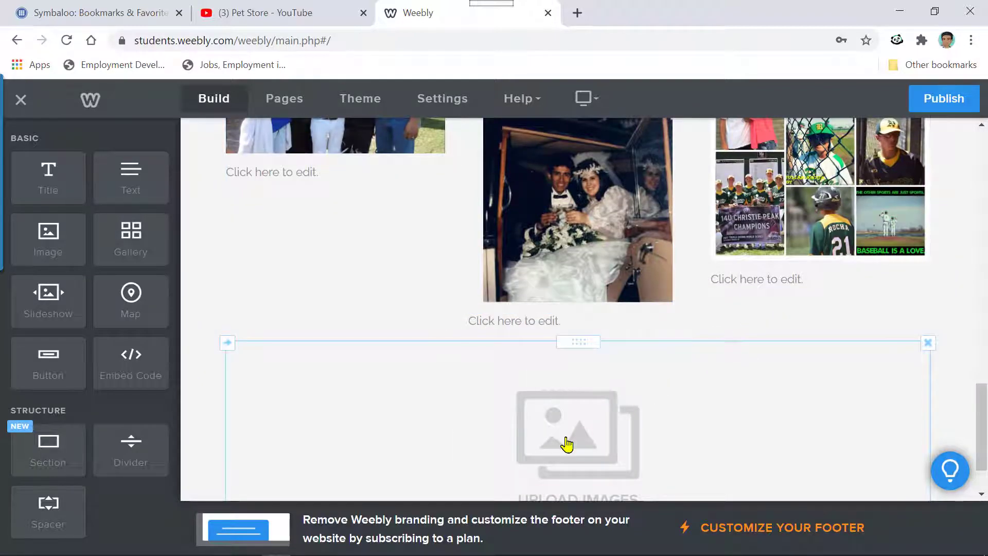
pyautogui.scroll(-1, 564, 408)
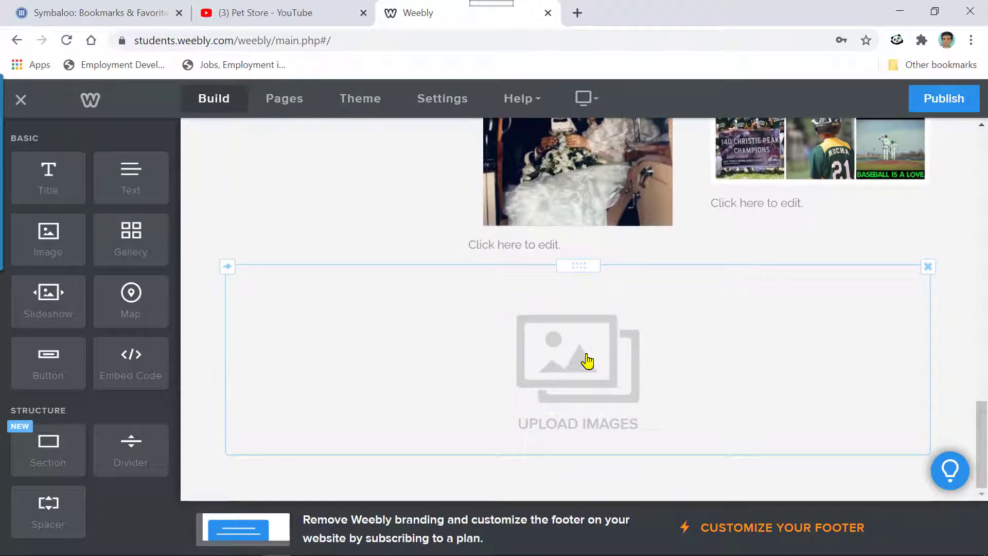
pyautogui.click(587, 361)
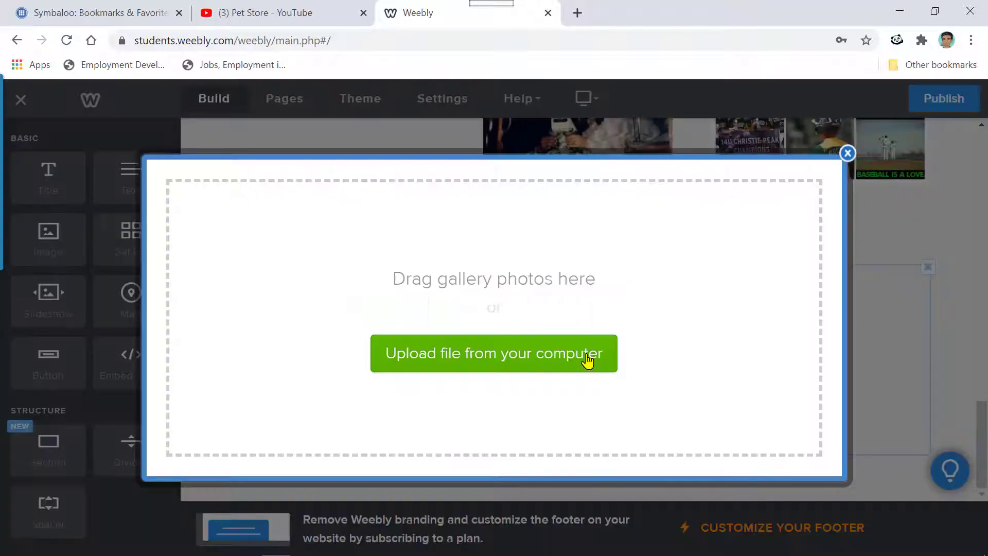
pyautogui.click(498, 355)
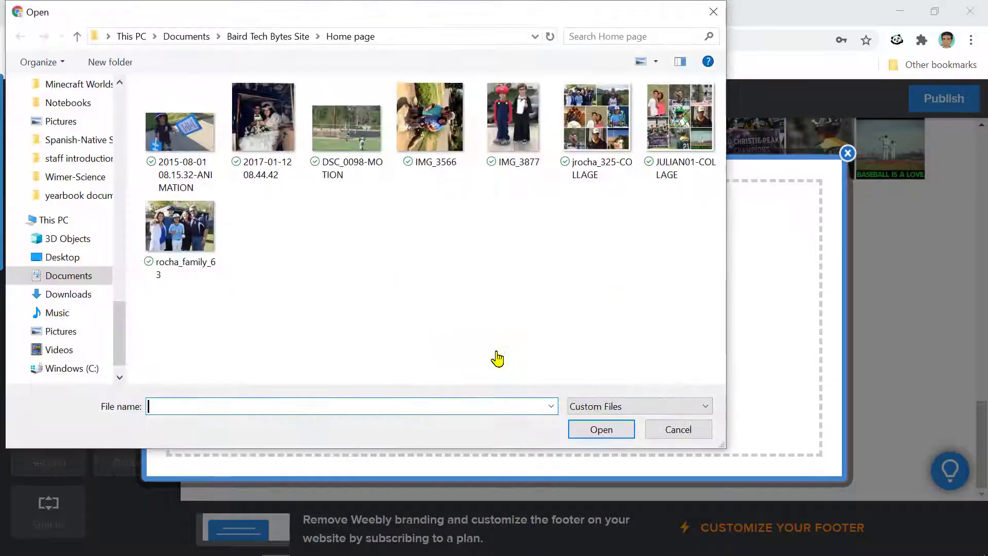
pyautogui.click(149, 86)
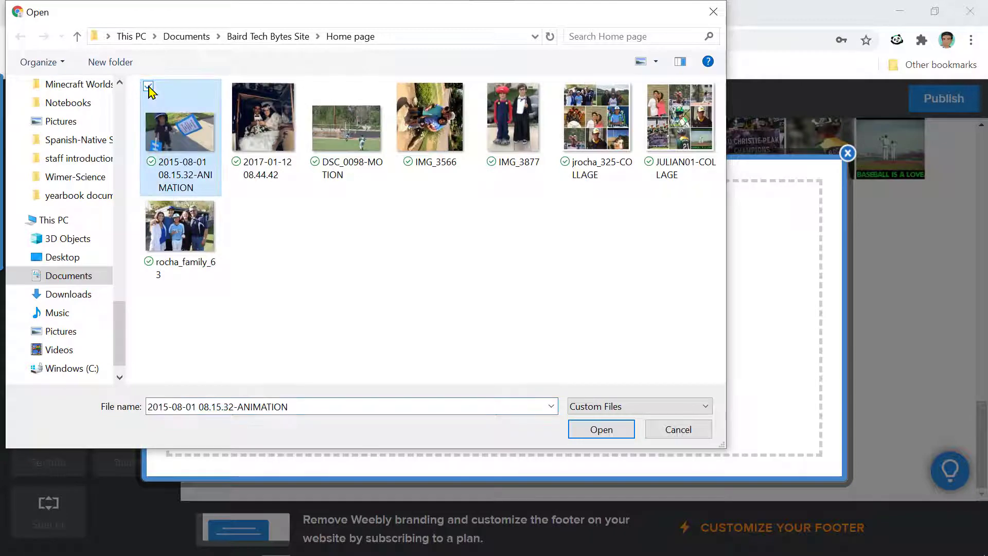
pyautogui.click(315, 87)
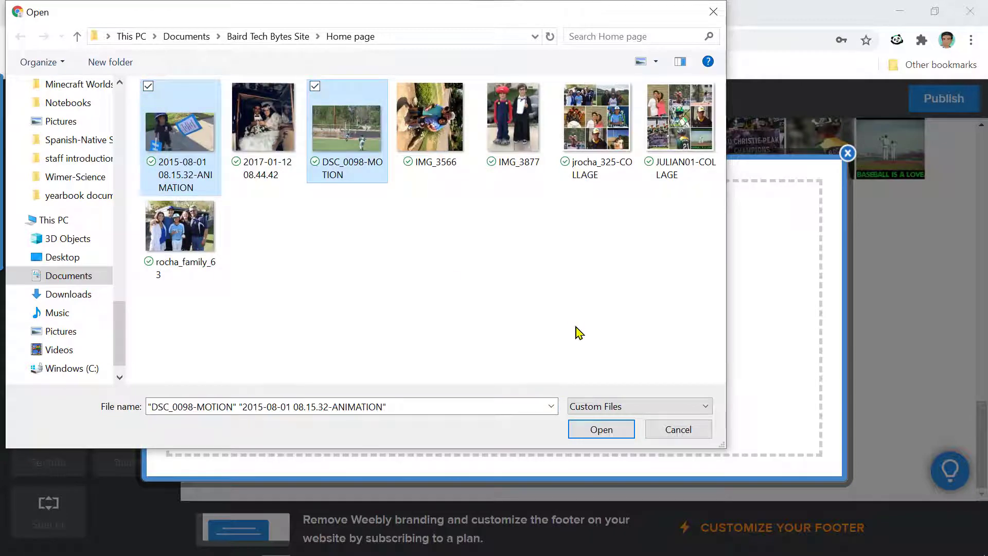
pyautogui.click(592, 432)
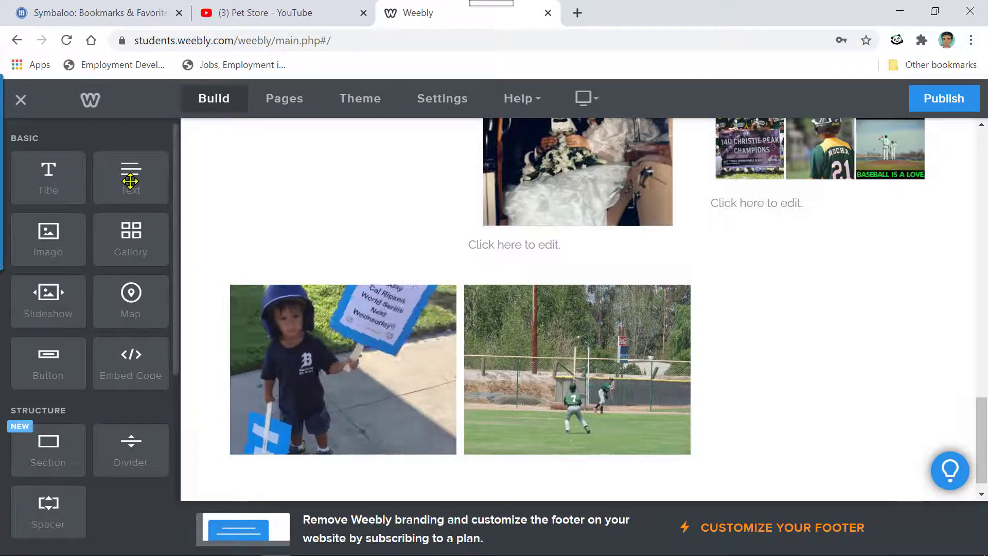
pyautogui.moveTo(133, 192)
pyautogui.mouseDown()
pyautogui.moveTo(331, 448)
pyautogui.moveTo(385, 408)
pyautogui.moveTo(381, 304)
pyautogui.moveTo(404, 295)
pyautogui.moveTo(242, 267)
pyautogui.moveTo(139, 177)
pyautogui.moveTo(141, 187)
pyautogui.mouseUp()
pyautogui.scroll(-1, 291, 282)
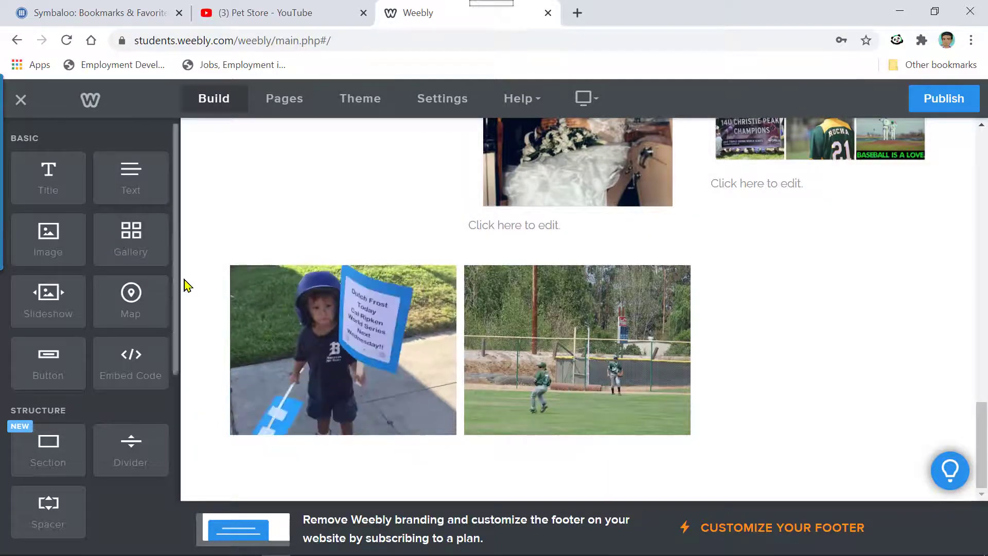
pyautogui.scroll(10, 189, 280)
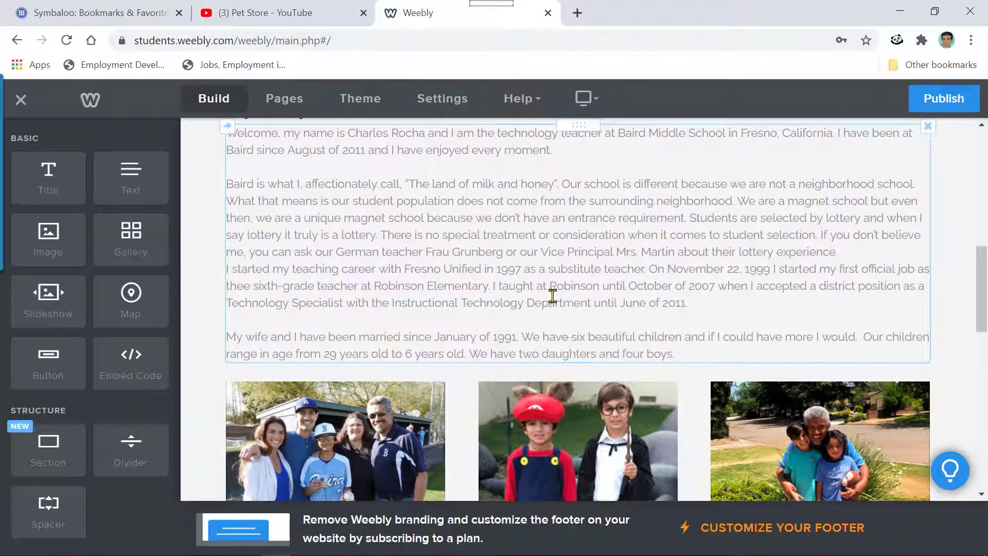
pyautogui.scroll(-2, 519, 377)
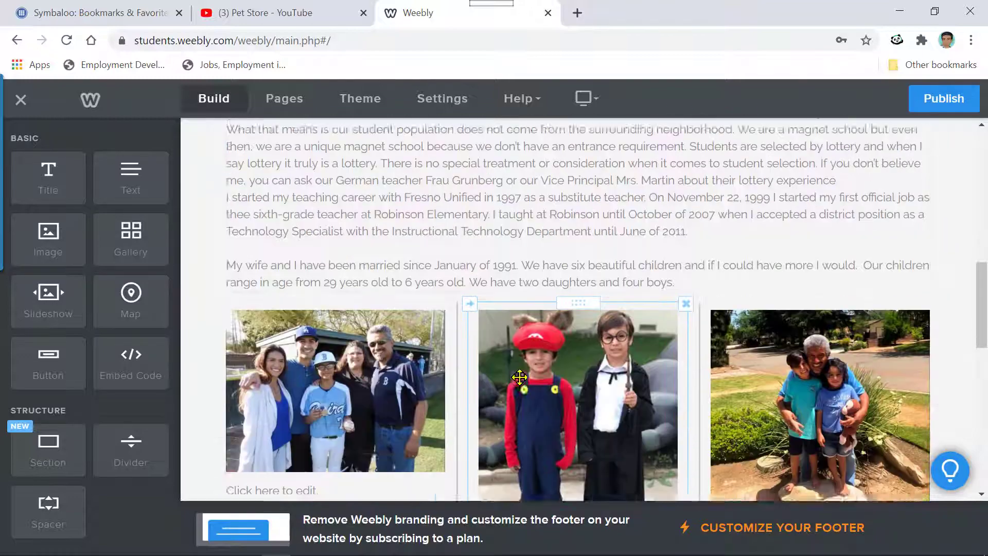
# Step: Add an embed code element below the gallery and a title reading "Family Videos" between the two
pyautogui.scroll(-15, 519, 377)
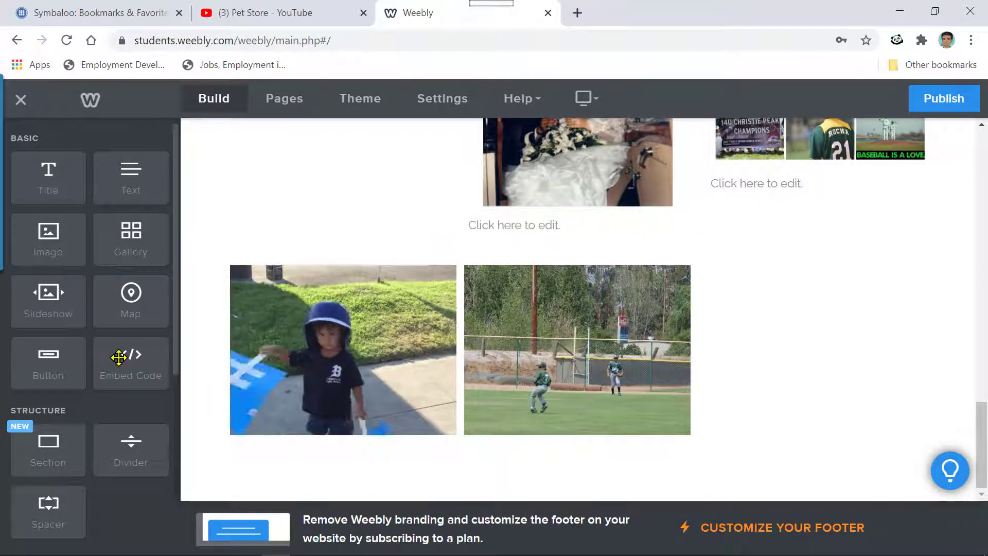
pyautogui.moveTo(124, 353); pyautogui.dragTo(369, 461)
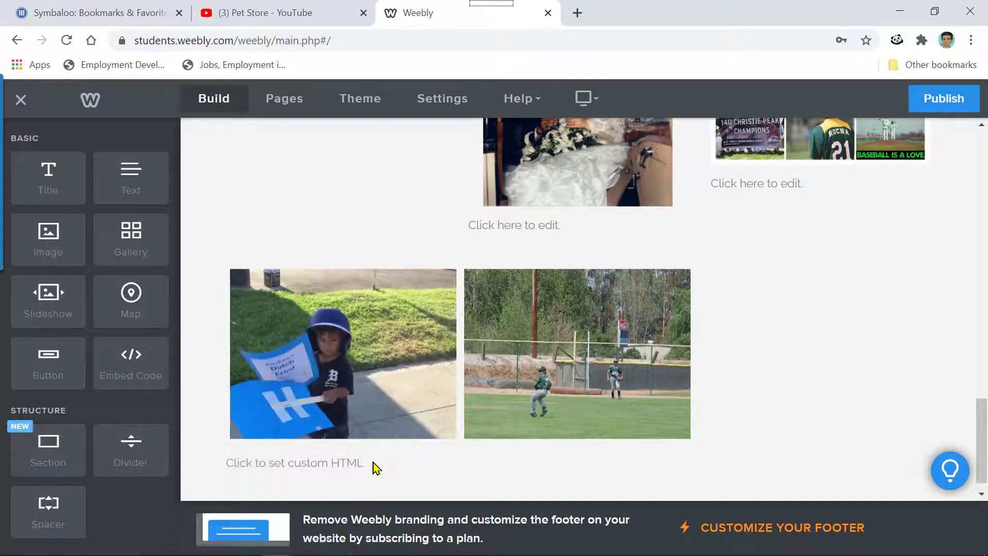
pyautogui.scroll(-1, 375, 461)
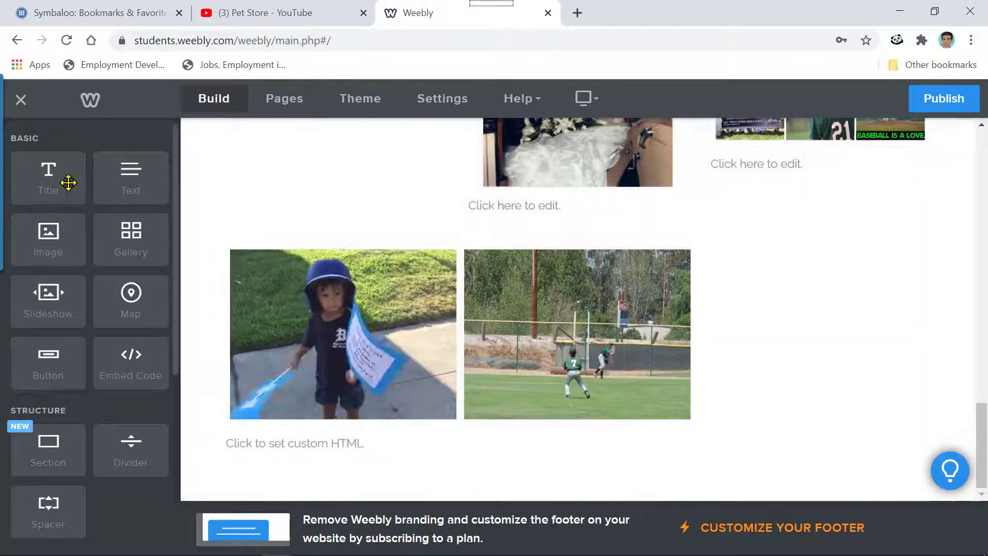
pyautogui.moveTo(69, 182); pyautogui.dragTo(531, 423)
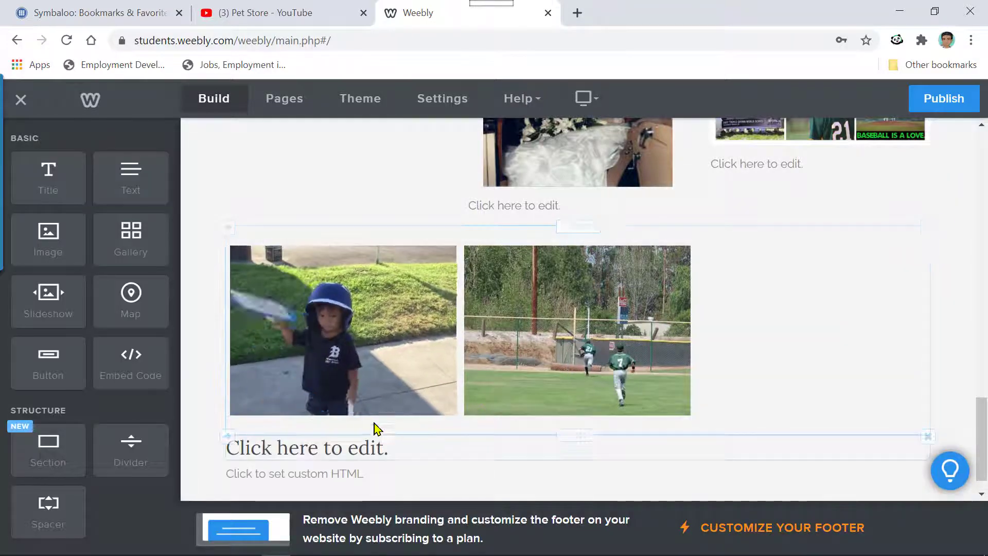
pyautogui.click(430, 437)
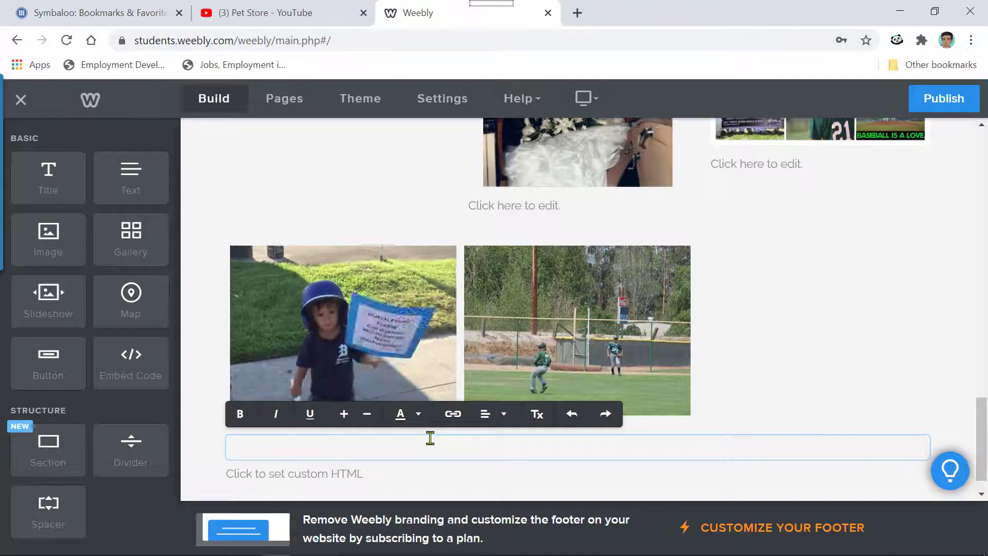
pyautogui.write('Family')
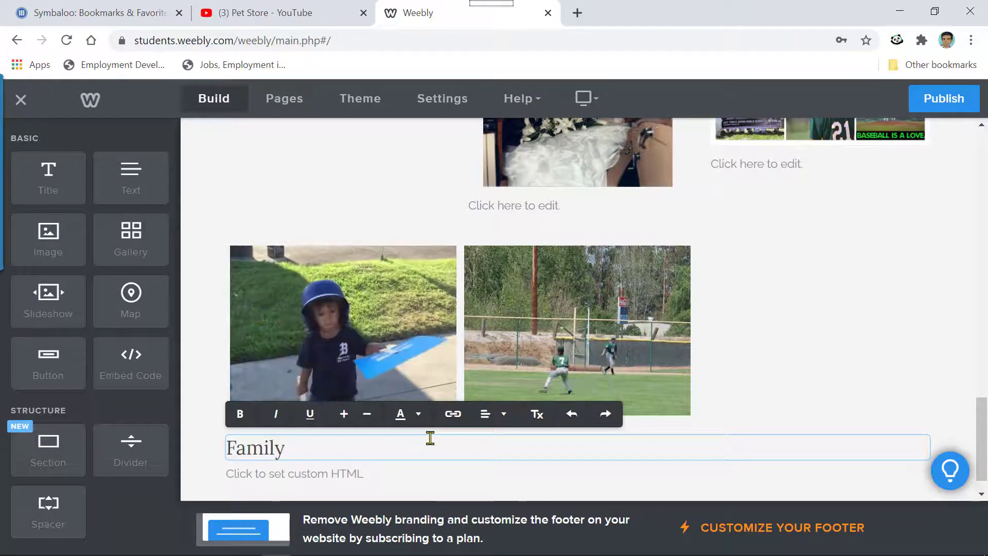
pyautogui.write(' Videos')
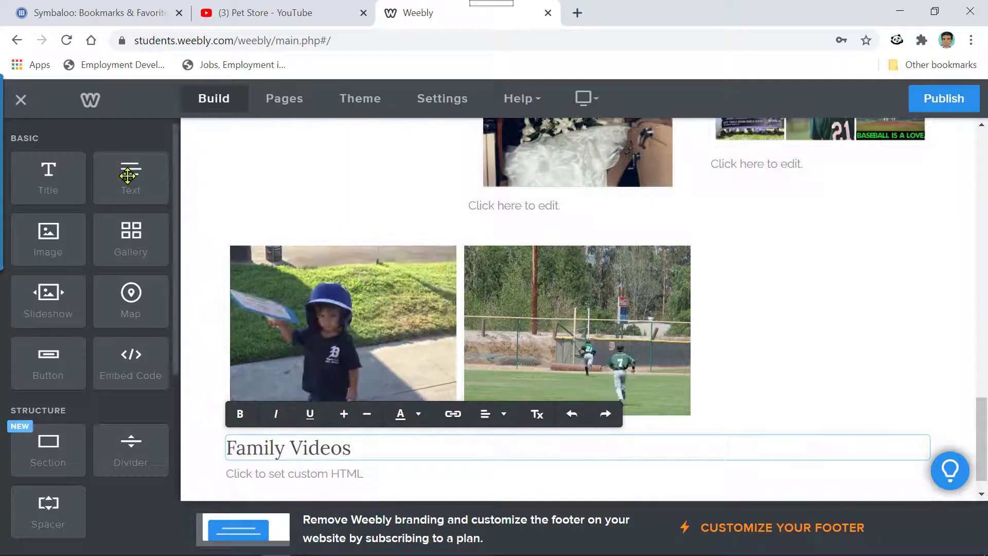
# Step: Add a text element under the "Family Videos" title and a second embed code element, arranging both embed elements side by side in two columns
pyautogui.moveTo(127, 176); pyautogui.dragTo(387, 461)
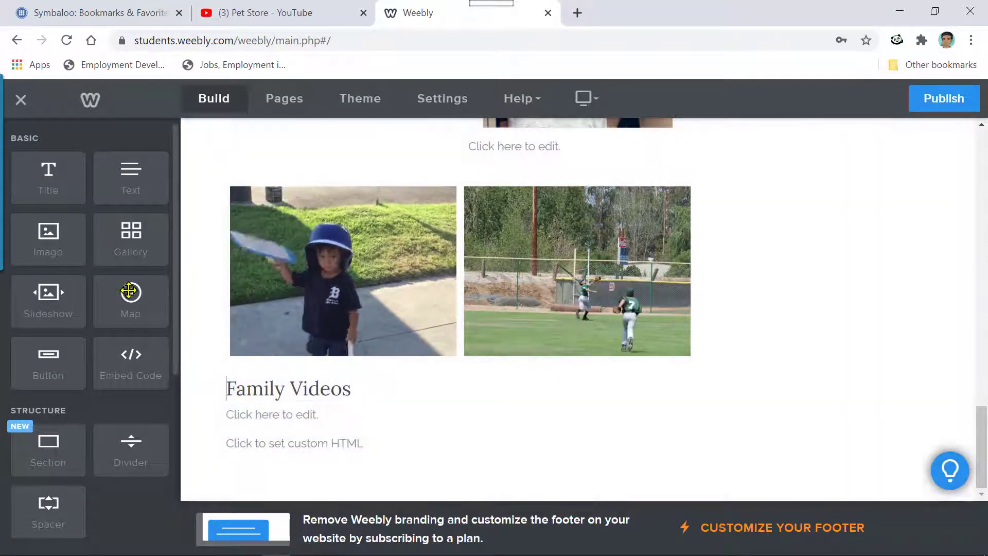
pyautogui.moveTo(124, 363); pyautogui.dragTo(313, 452)
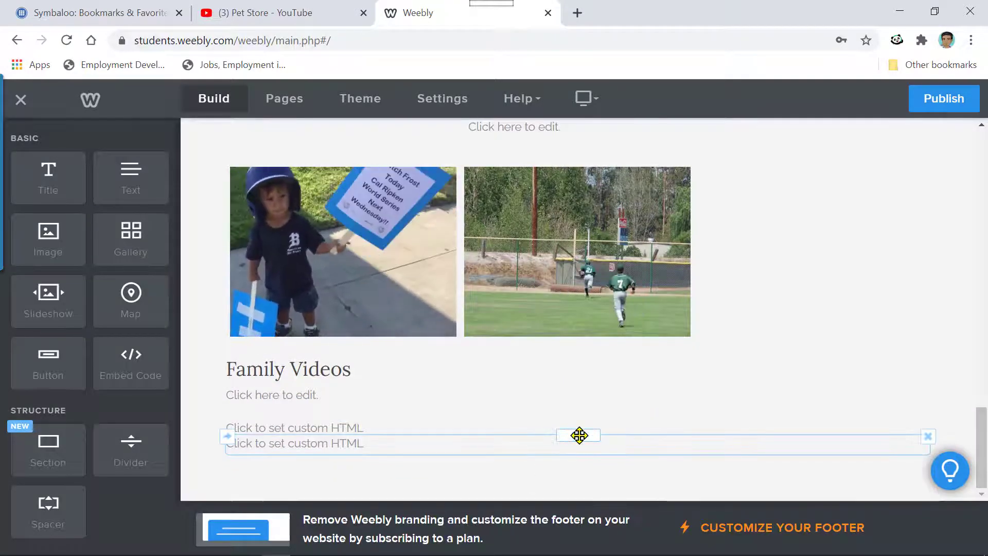
pyautogui.moveTo(579, 434); pyautogui.dragTo(229, 432)
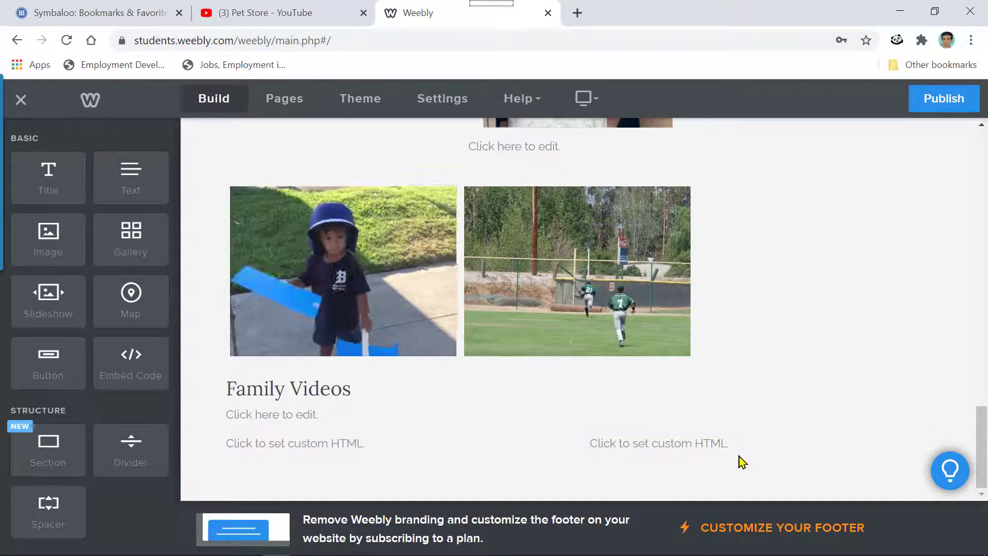
# Step: Open the first embed element's custom HTML and copy the "What's In the Middle?" iframe code from the Word document
pyautogui.click(337, 449)
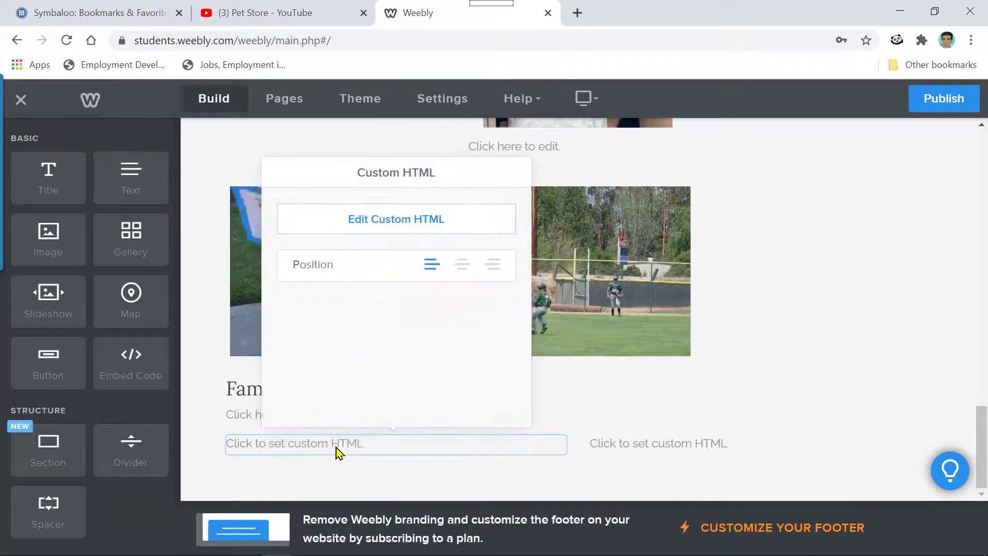
pyautogui.click(394, 220)
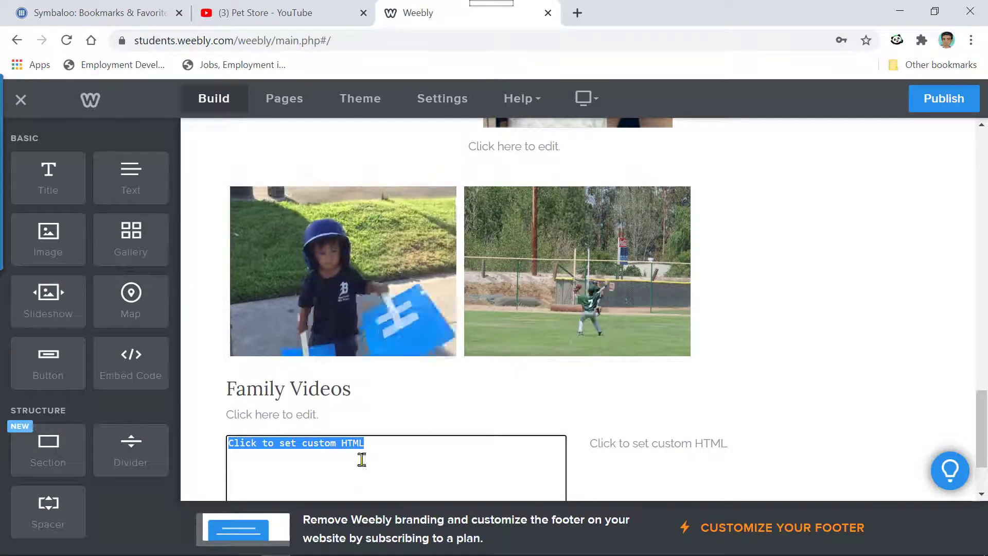
pyautogui.scroll(-2, 362, 459)
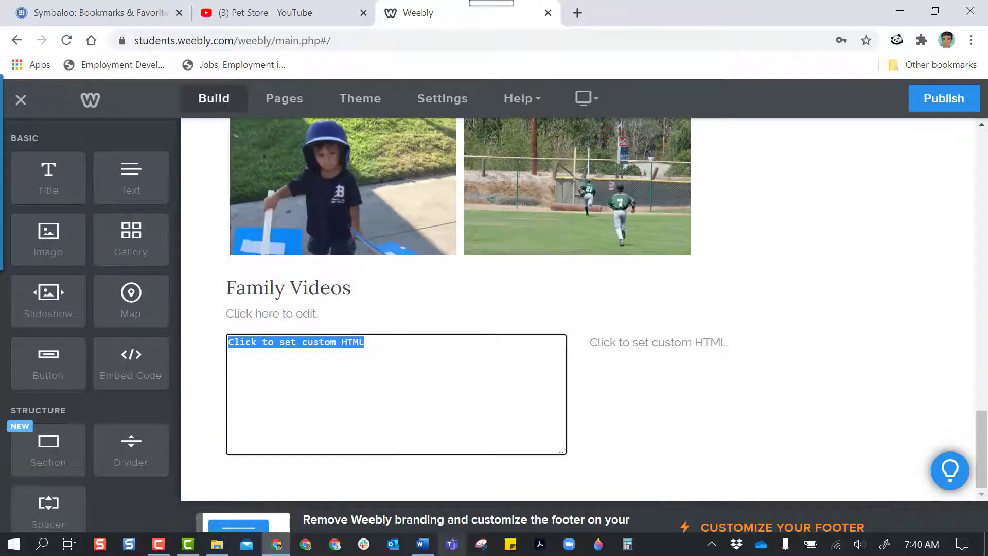
pyautogui.click(424, 549)
pyautogui.scroll(-3, 462, 463)
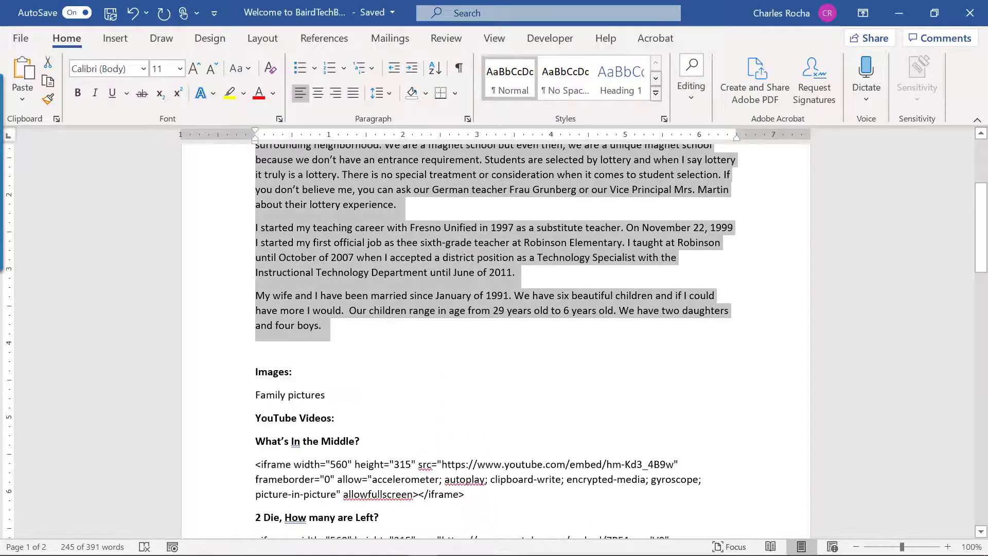
pyautogui.scroll(-2, 453, 394)
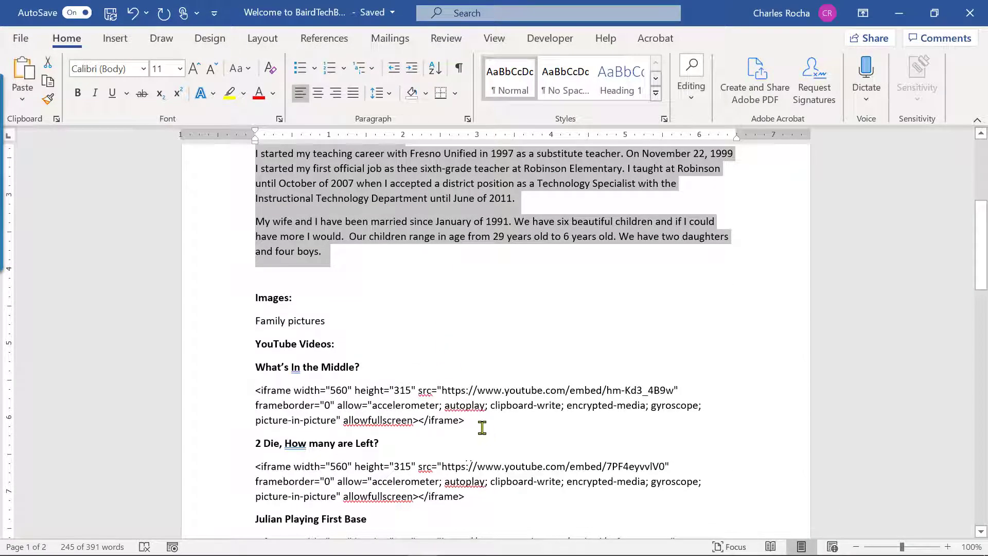
pyautogui.moveTo(472, 421); pyautogui.dragTo(244, 397)
pyautogui.hotkey('ctrl', 'c')
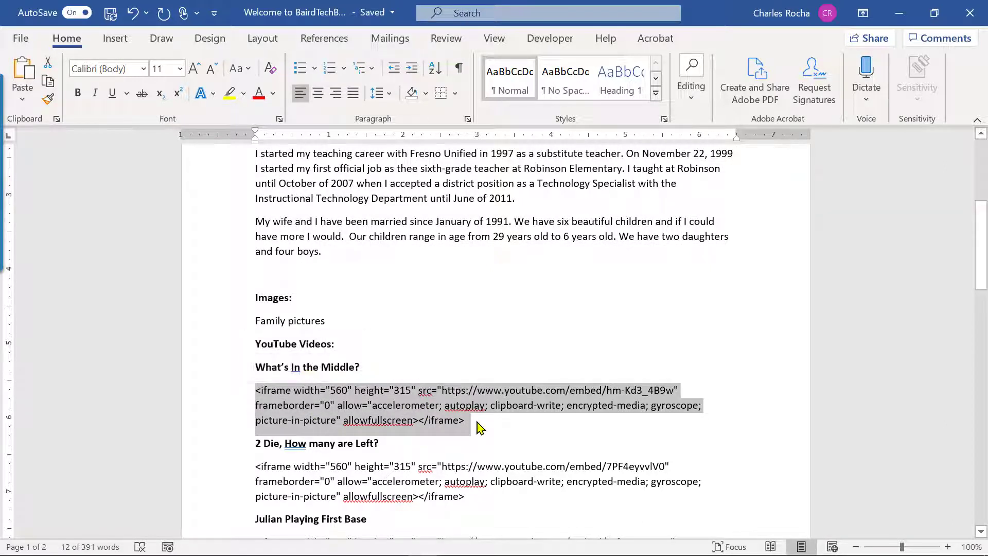
# Step: Return to the Weebly page in Chrome and replace the first embed element's custom HTML with the copied iframe code
pyautogui.moveTo(464, 550)
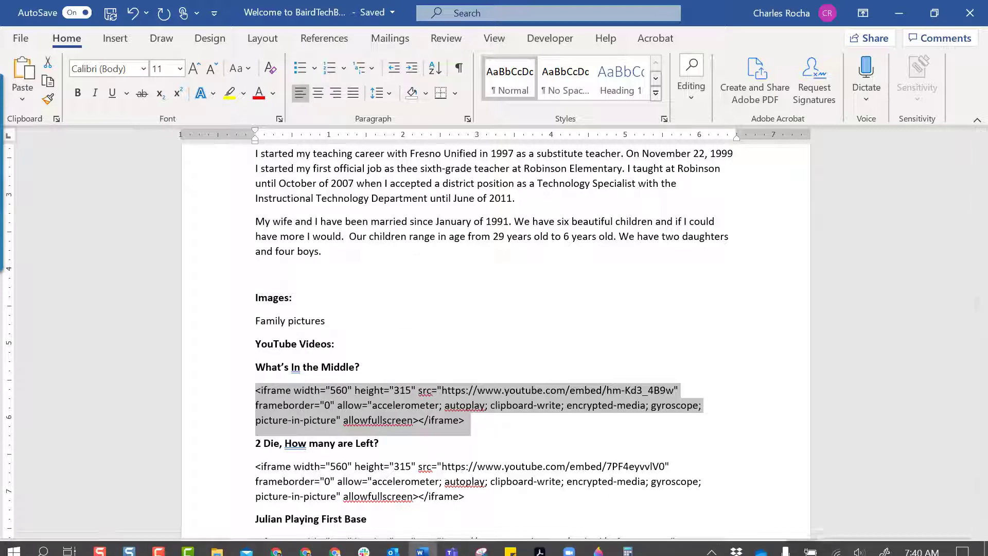
pyautogui.click(276, 547)
pyautogui.scroll(2, 319, 450)
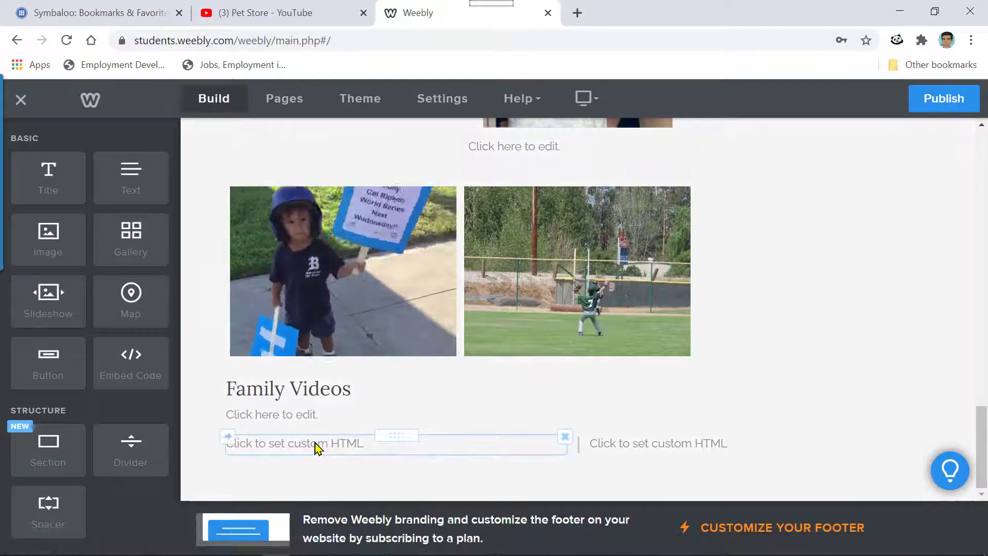
pyautogui.click(316, 446)
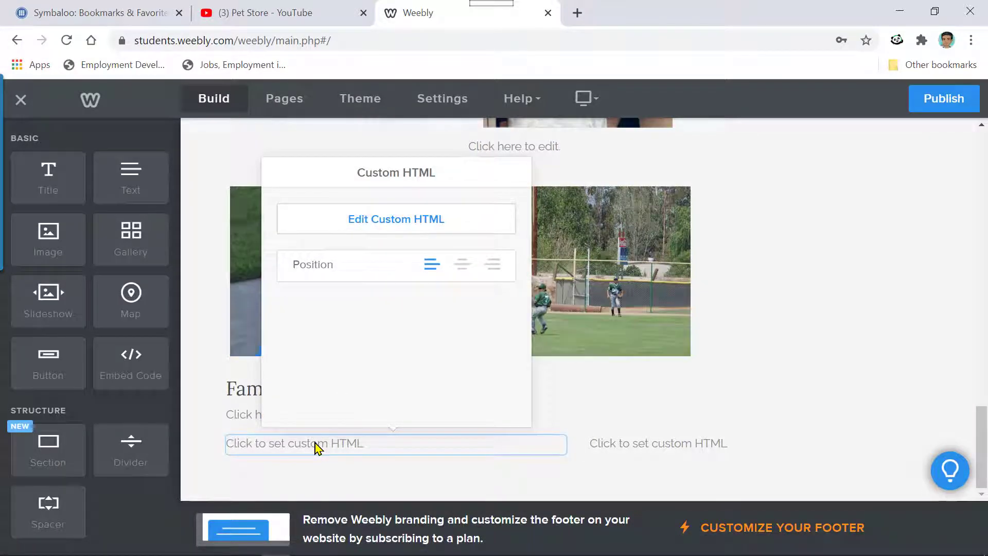
pyautogui.click(384, 223)
pyautogui.hotkey('ctrl', 'v')
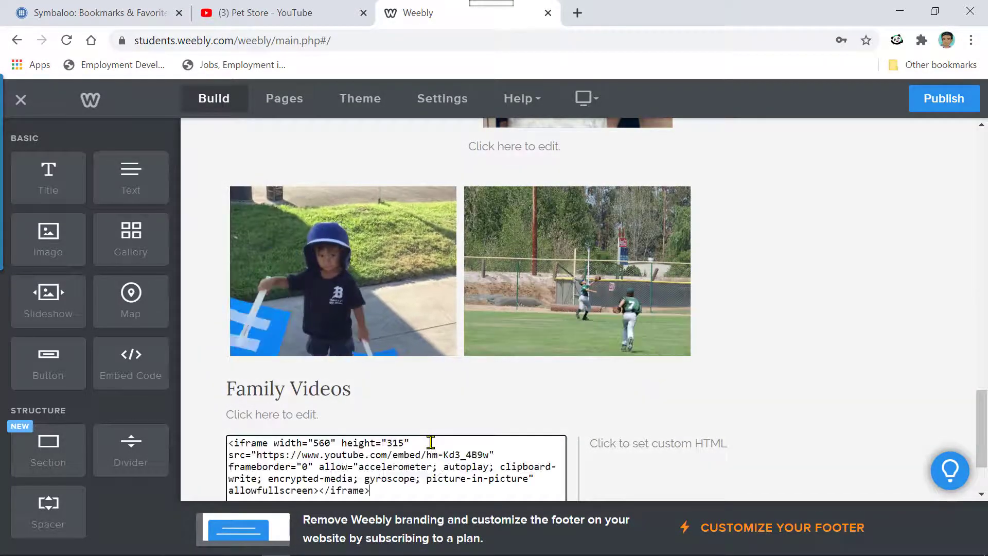
pyautogui.click(694, 398)
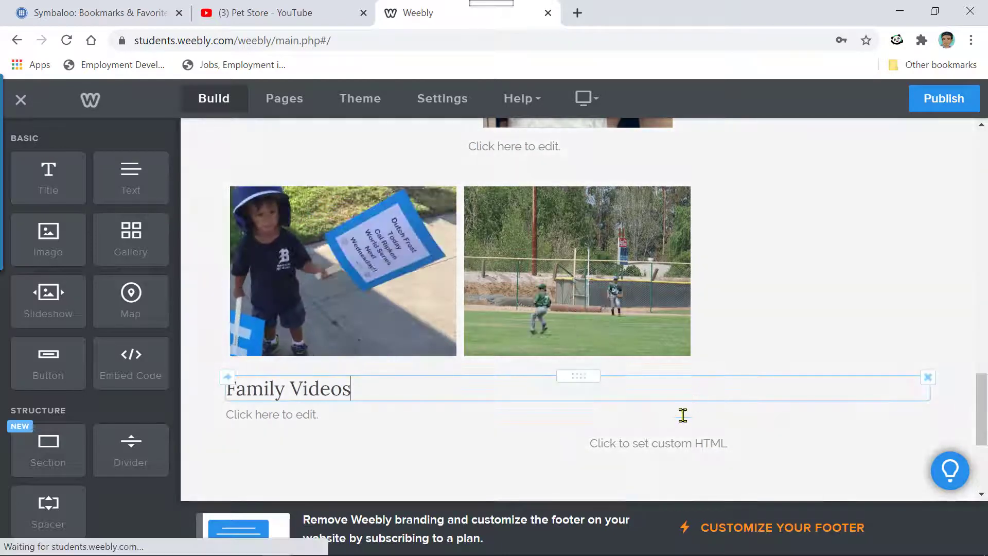
pyautogui.scroll(-4, 683, 427)
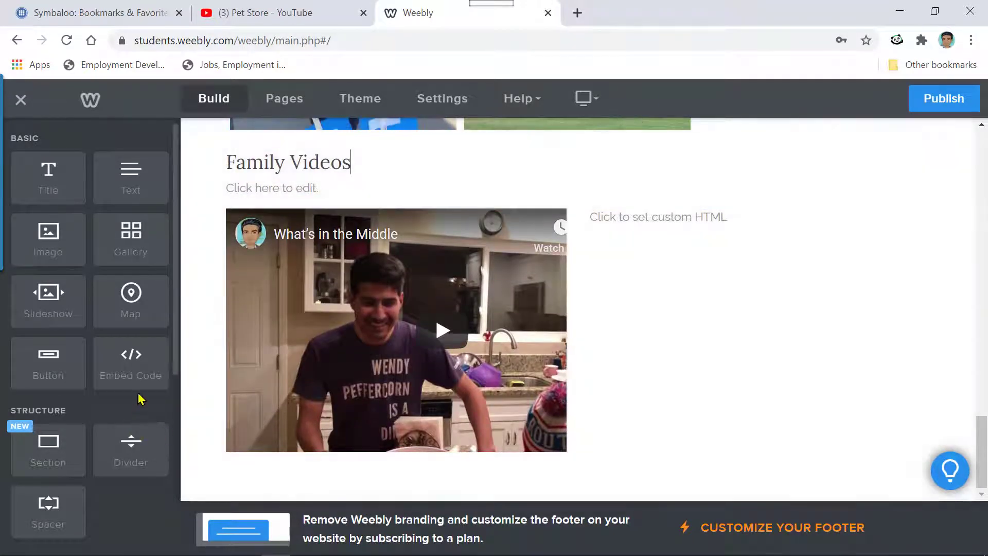
# Step: Add a full-width YouTube element below the two embed columns
pyautogui.scroll(-7, 99, 456)
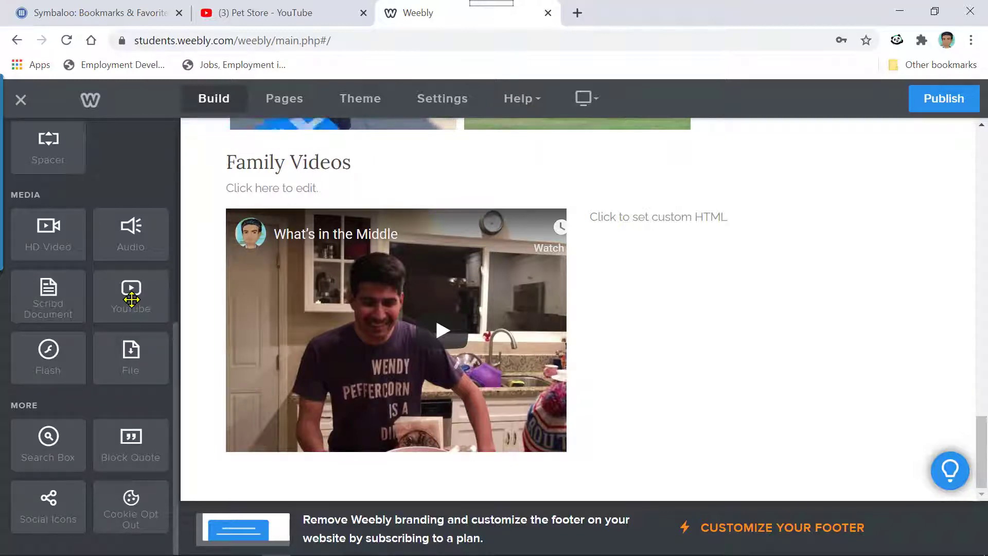
pyautogui.moveTo(131, 299); pyautogui.dragTo(558, 470)
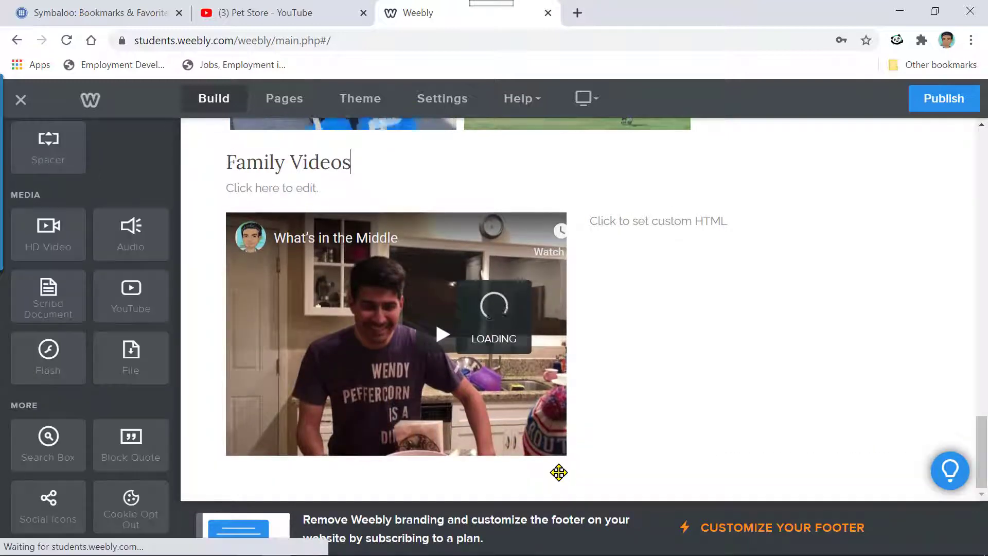
pyautogui.scroll(-5, 558, 468)
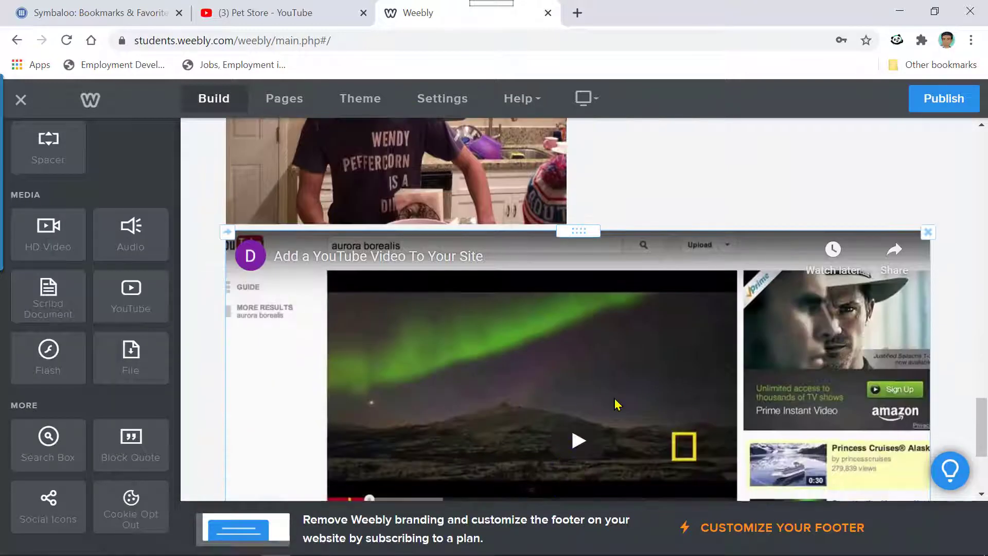
# Step: Open the YouTube element's settings, switch to the YouTube tab and close the Pet Store video's embed dialog
pyautogui.click(516, 385)
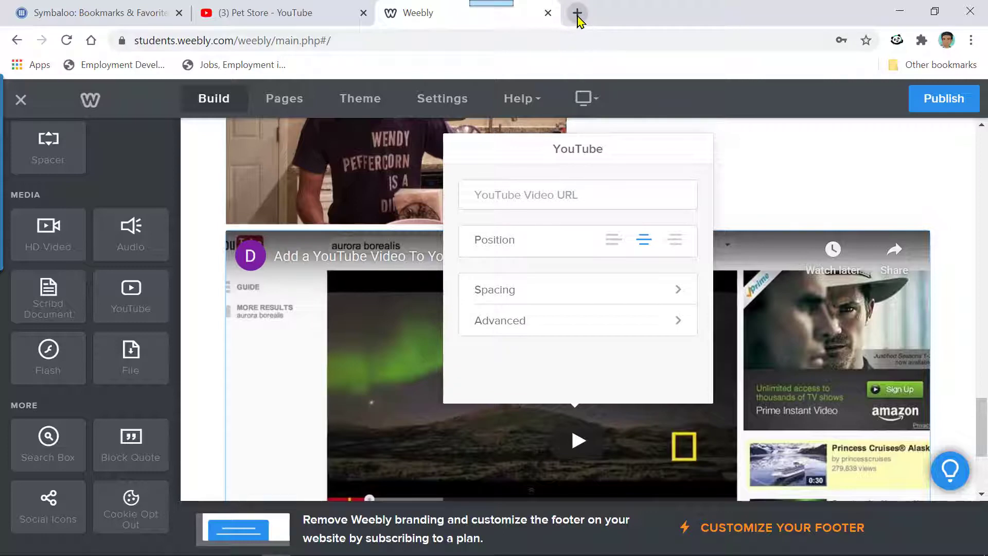
pyautogui.click(136, 11)
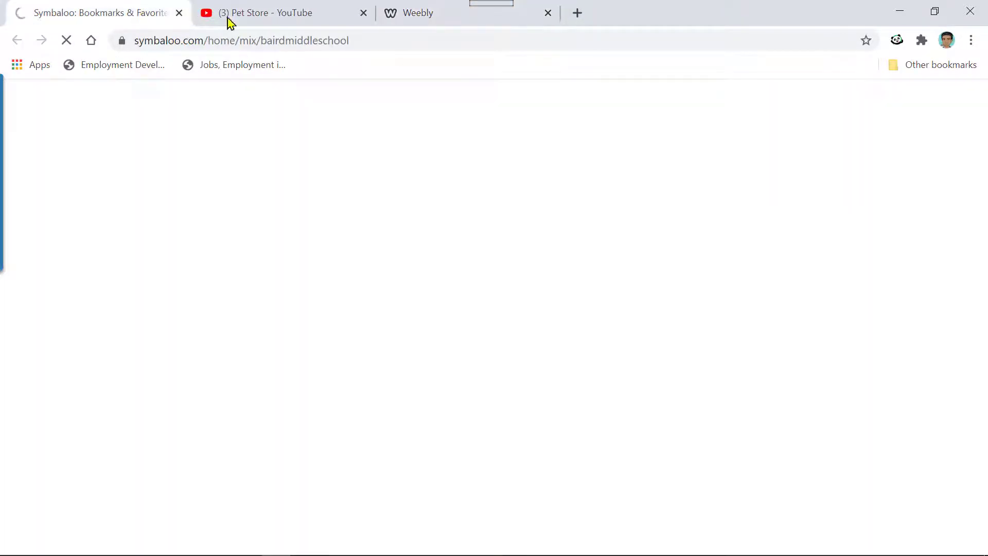
pyautogui.click(302, 21)
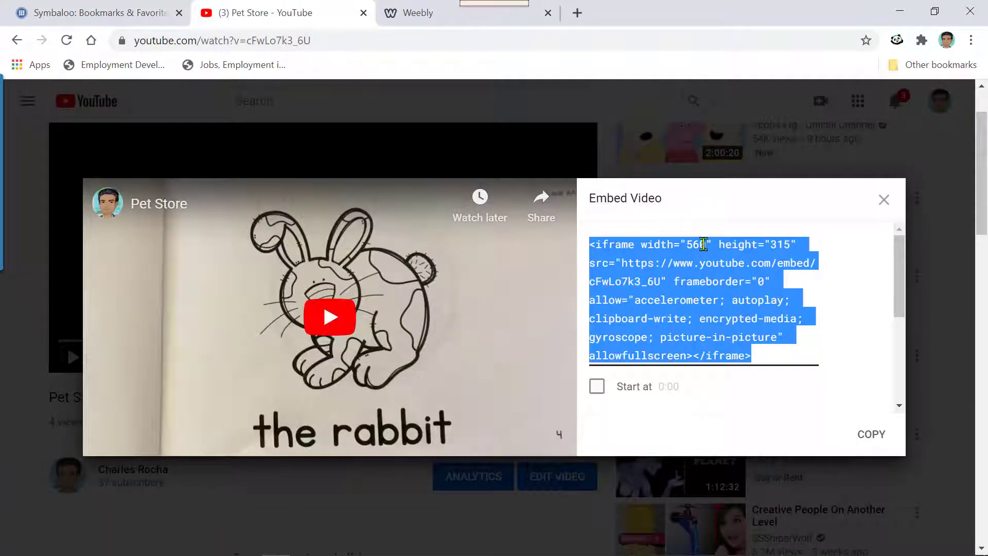
pyautogui.click(884, 199)
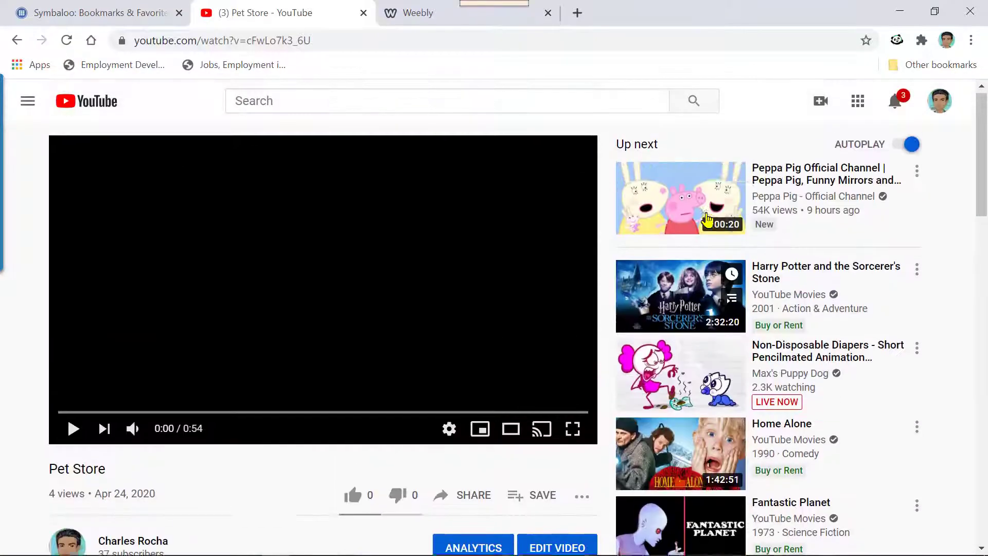
# Step: Go to the Pet Store video's channel, open "The Force is Strong" from its uploaded videos and pause playback
pyautogui.scroll(-10, 44, 298)
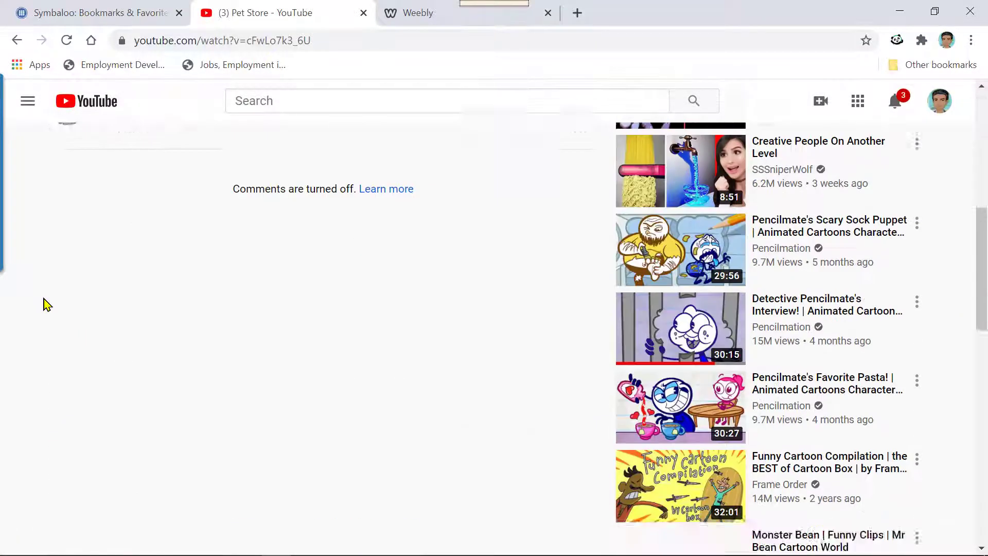
pyautogui.scroll(10, 44, 303)
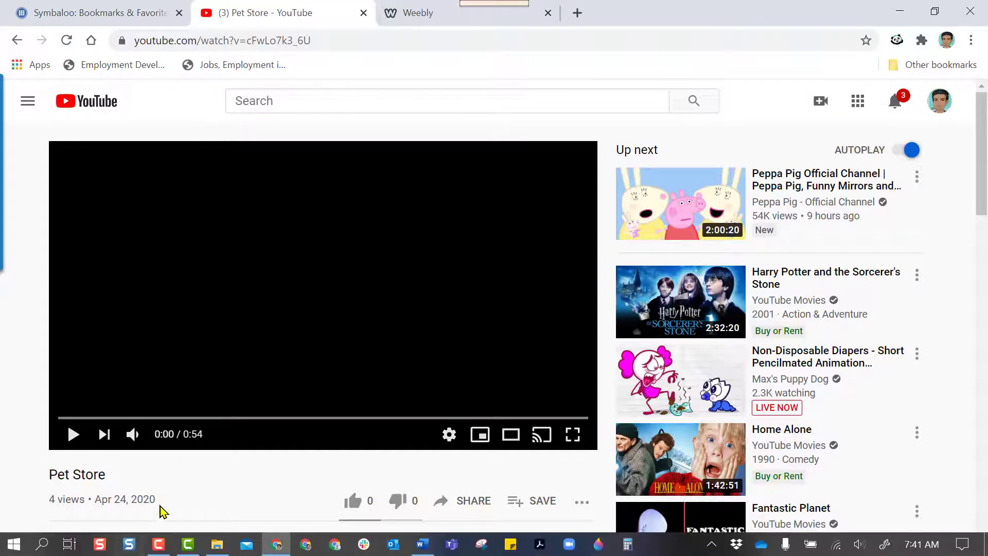
pyautogui.scroll(-4, 144, 487)
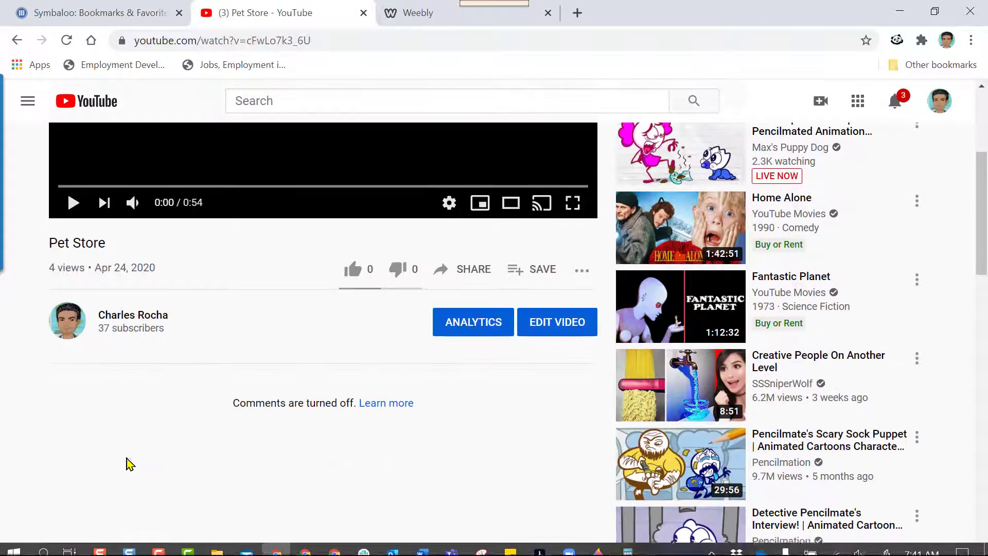
pyautogui.click(93, 334)
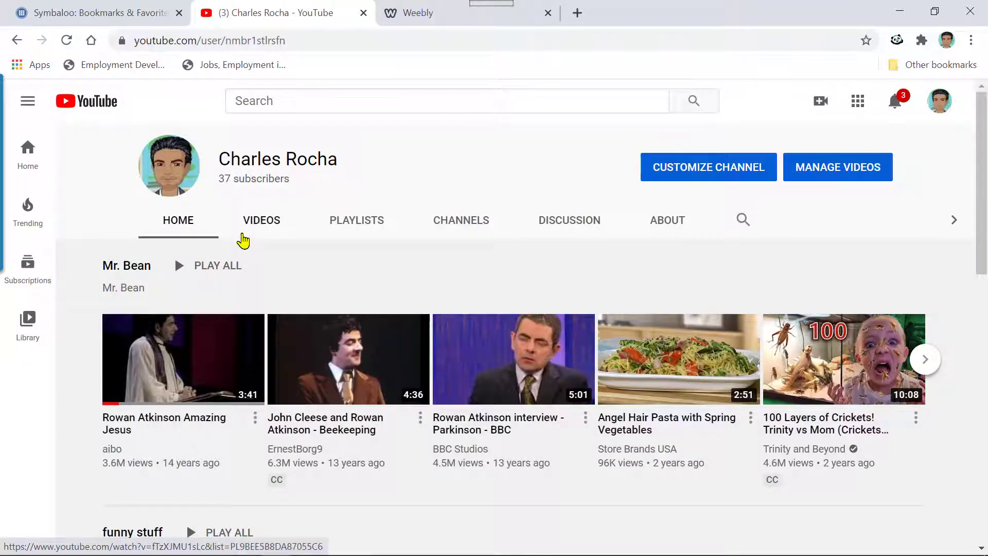
pyautogui.click(262, 228)
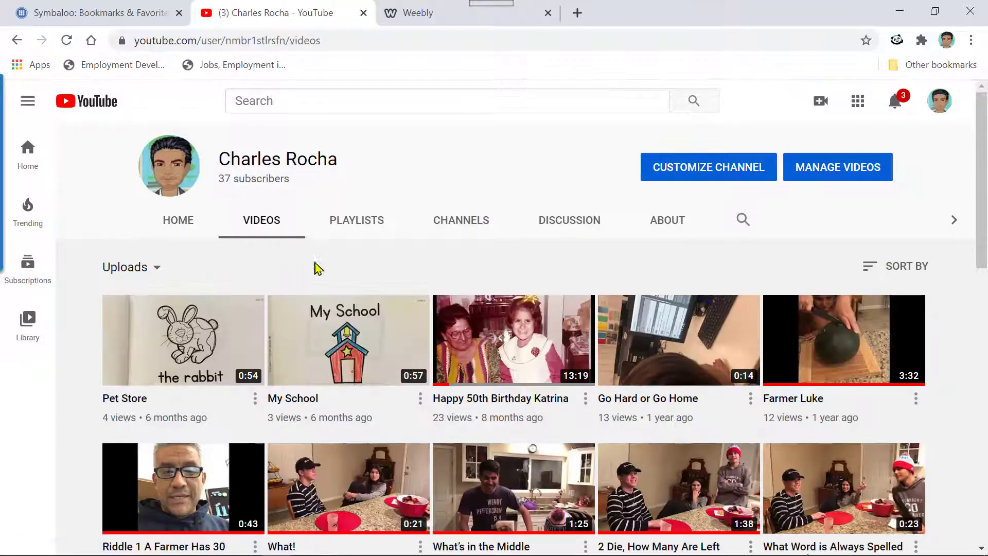
pyautogui.scroll(-6, 482, 342)
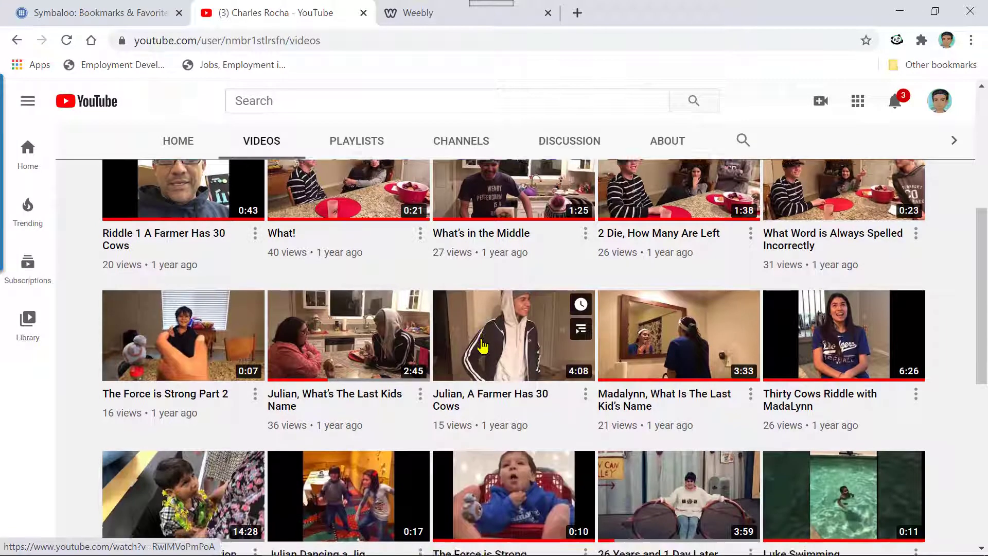
pyautogui.scroll(-3, 482, 346)
pyautogui.click(508, 345)
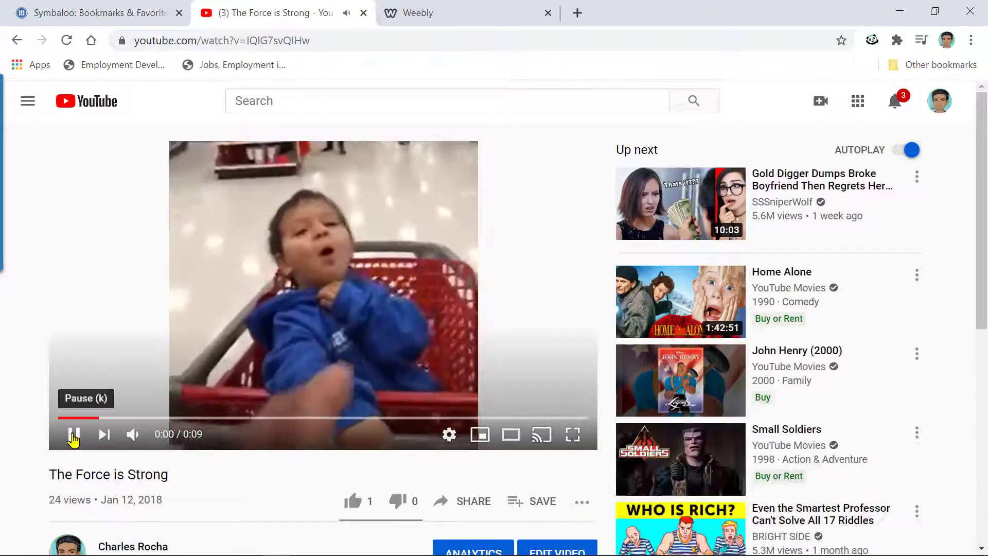
pyautogui.click(74, 435)
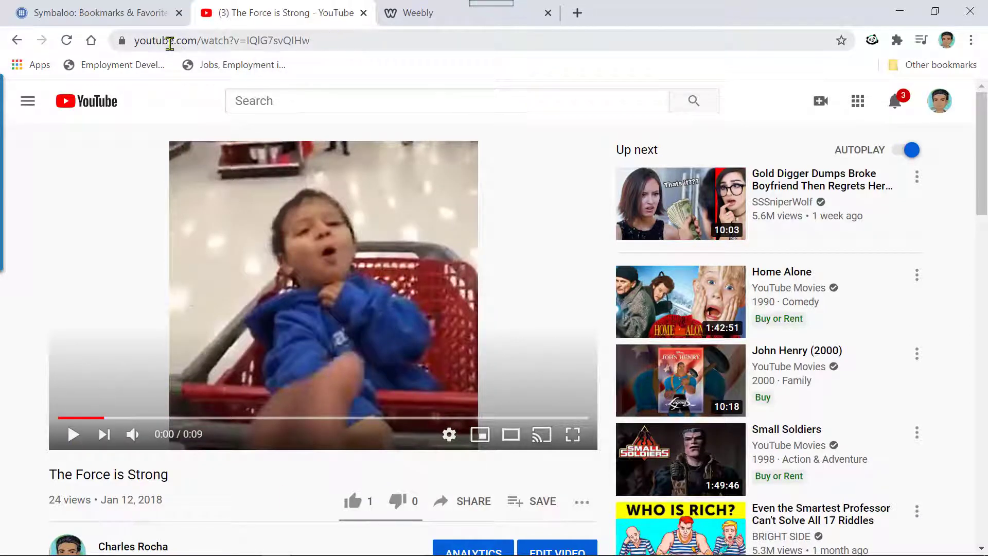
# Step: Copy the share link of the "The Force is Strong" video and close the share dialog
pyautogui.click(468, 502)
pyautogui.click(649, 352)
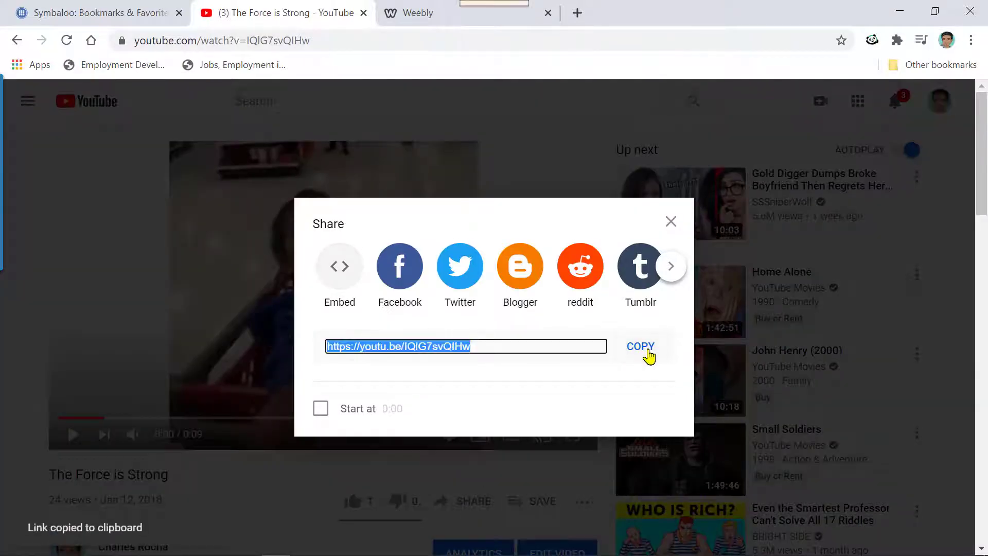
pyautogui.click(670, 222)
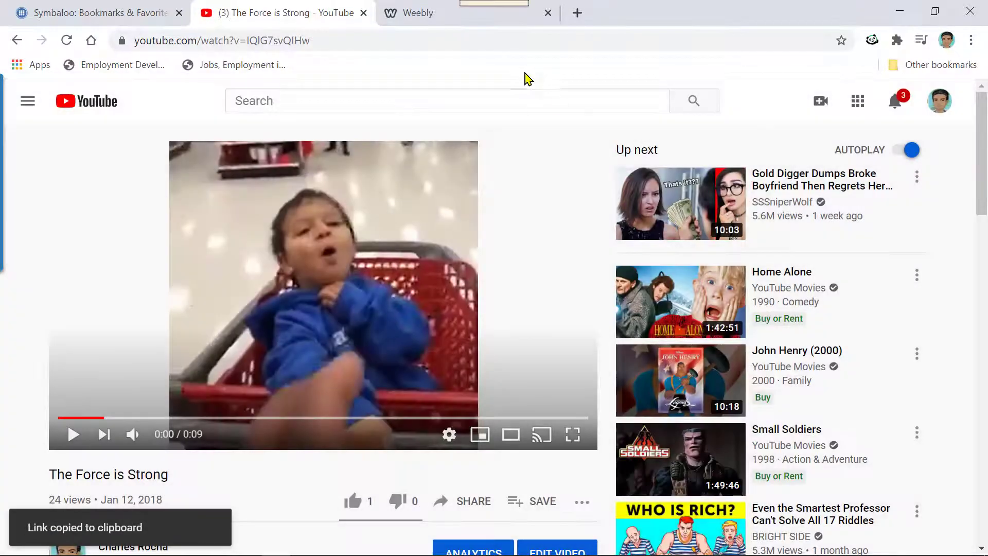
# Step: Return to the Weebly editor and set the YouTube element's video URL to the copied "The Force is Strong" link
pyautogui.click(415, 15)
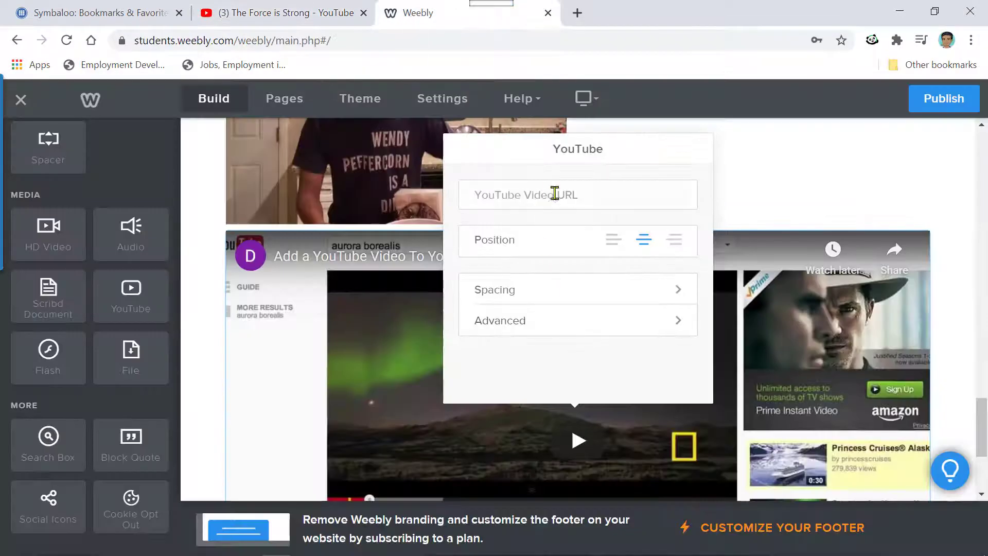
pyautogui.hotkey('ctrl', 'v')
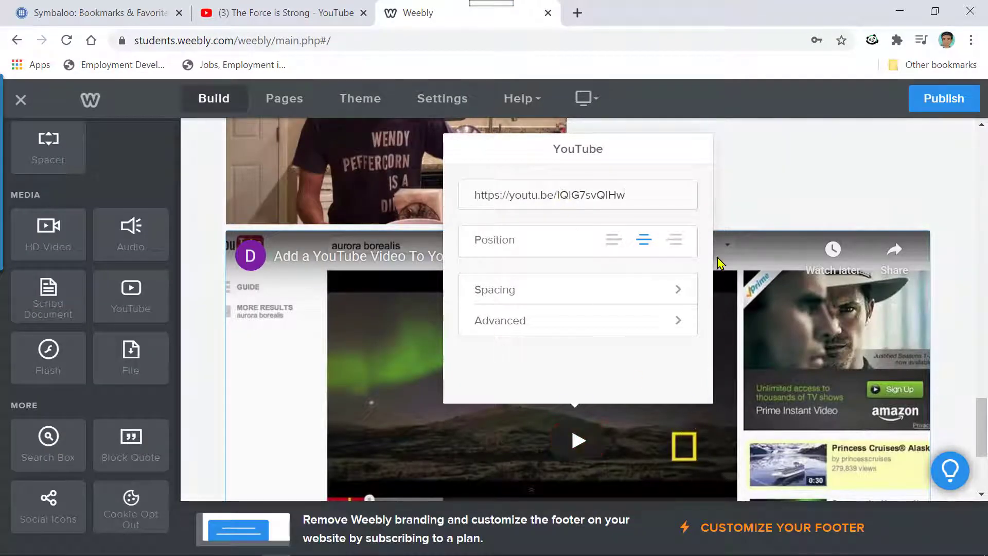
pyautogui.click(749, 177)
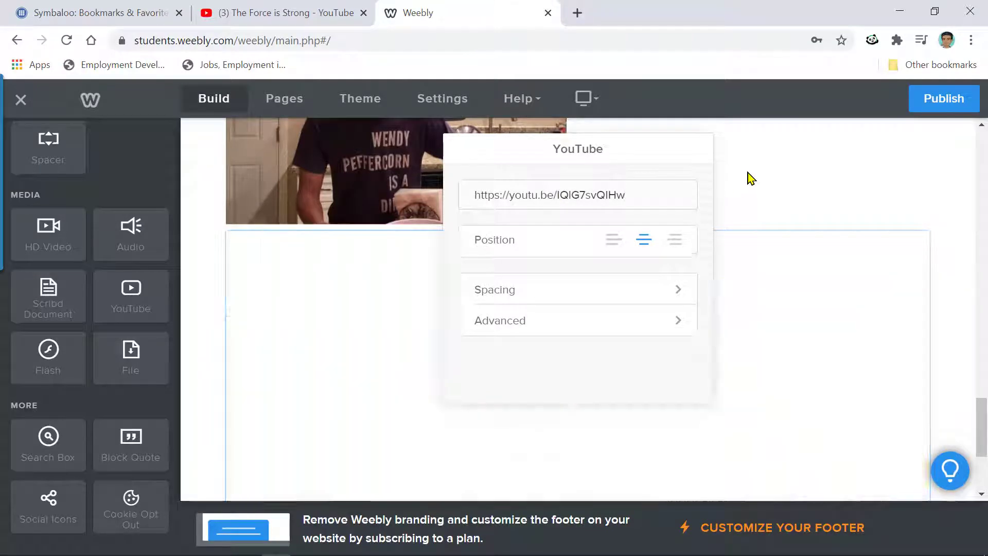
# Step: Add a second YouTube element to the left of the "The Force is Strong" video, forming two columns
pyautogui.scroll(-1, 776, 293)
pyautogui.scroll(-3, 779, 297)
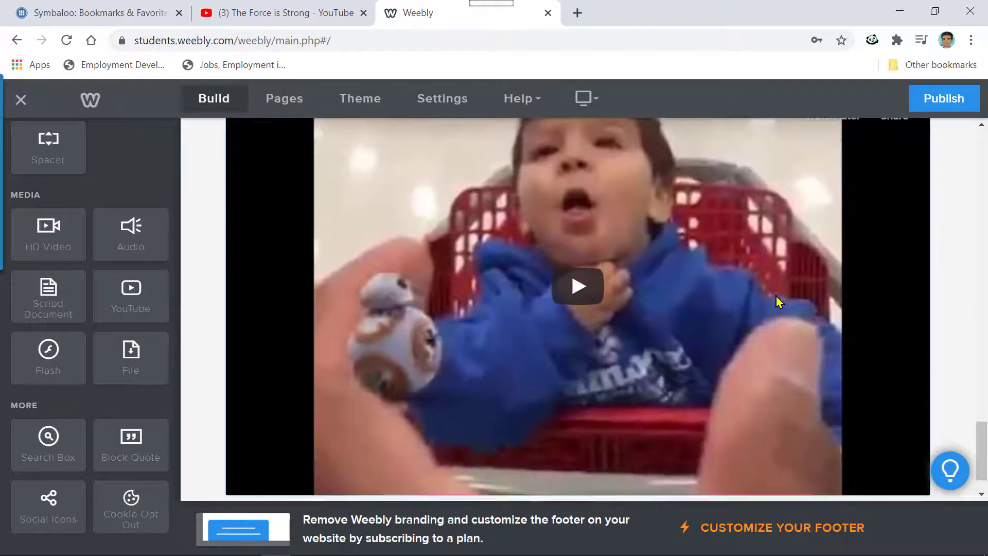
pyautogui.scroll(6, 776, 298)
pyautogui.scroll(-2, 777, 307)
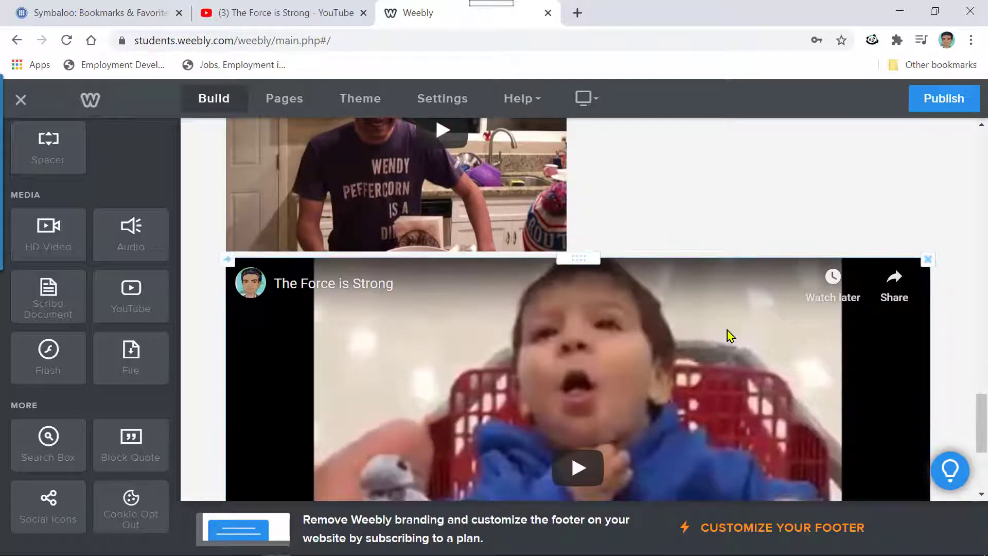
pyautogui.scroll(-5, 730, 335)
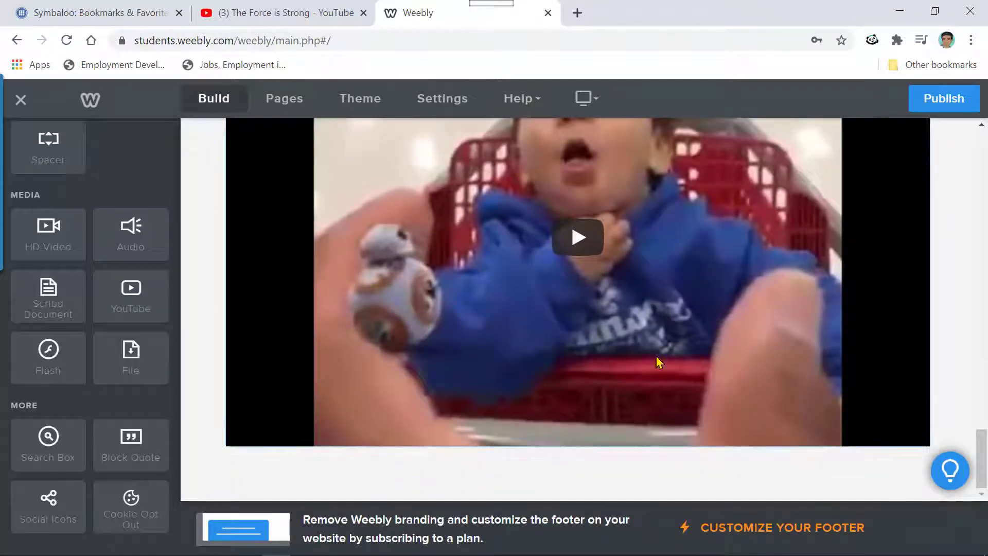
pyautogui.scroll(3, 587, 336)
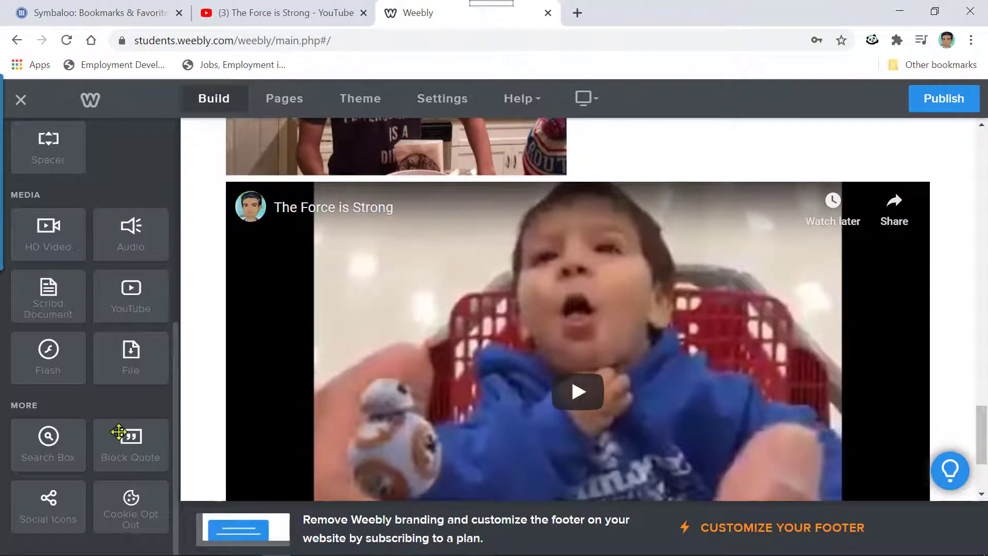
pyautogui.moveTo(118, 301); pyautogui.dragTo(236, 324)
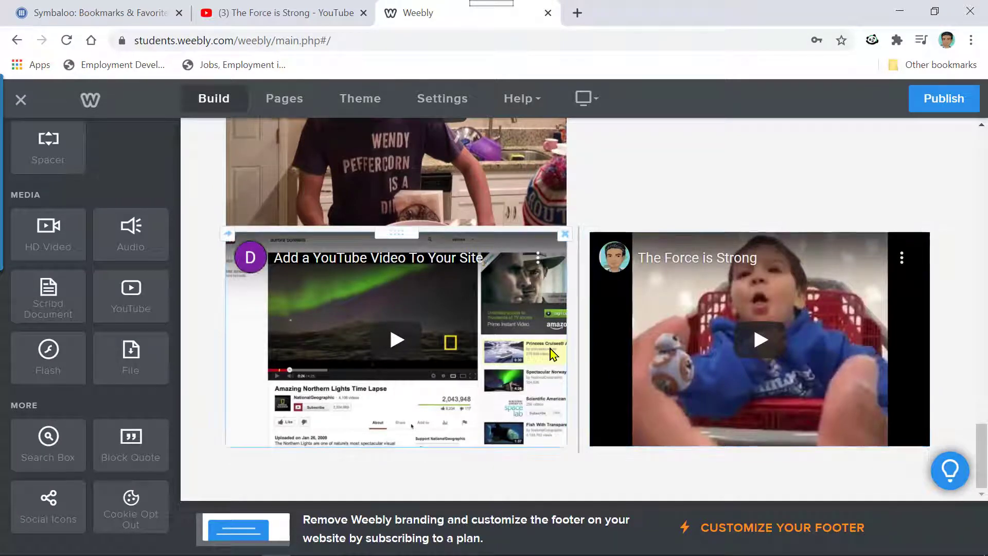
# Step: Publish the website and open the live site at bairdtechbytes.weebly.com
pyautogui.scroll(5, 547, 311)
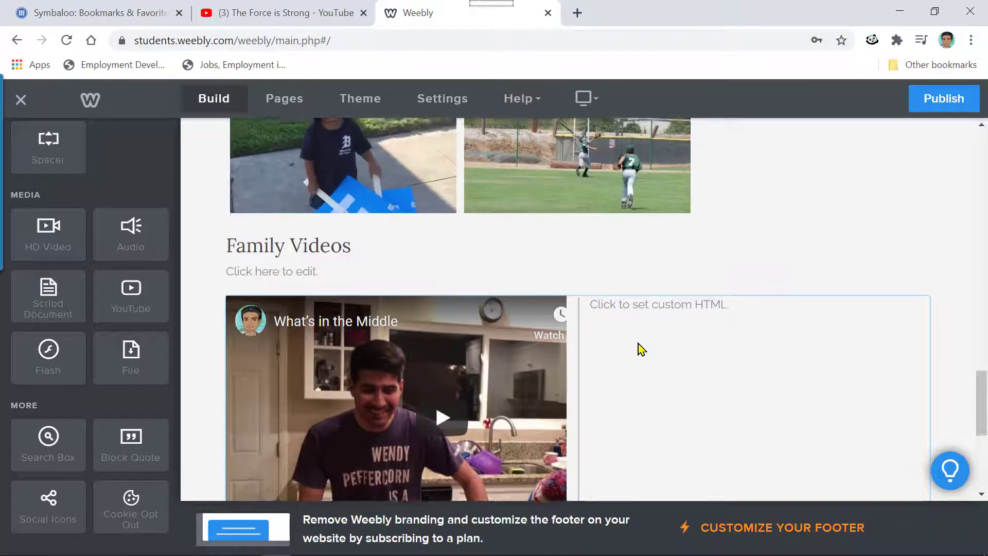
pyautogui.scroll(5, 641, 349)
pyautogui.scroll(-5, 638, 347)
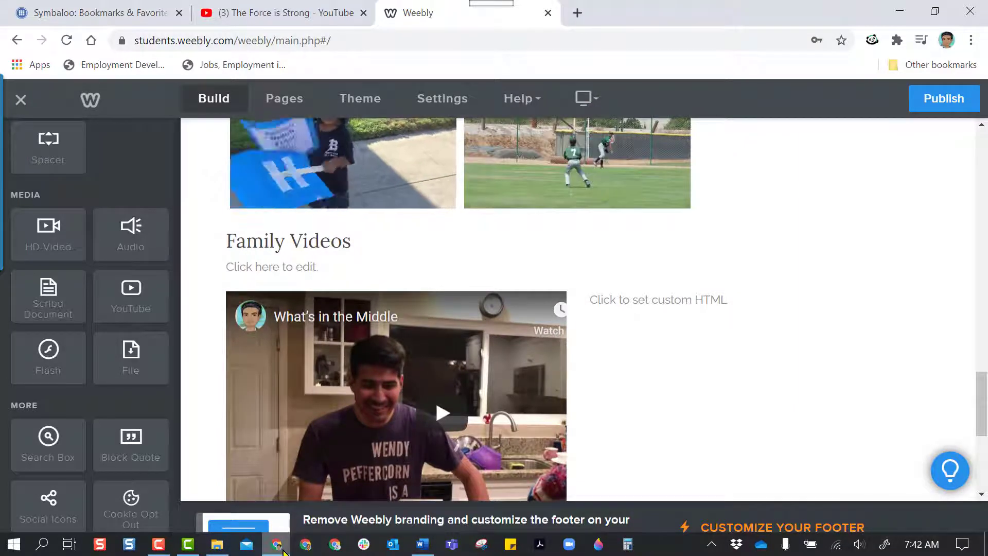
pyautogui.moveTo(283, 552)
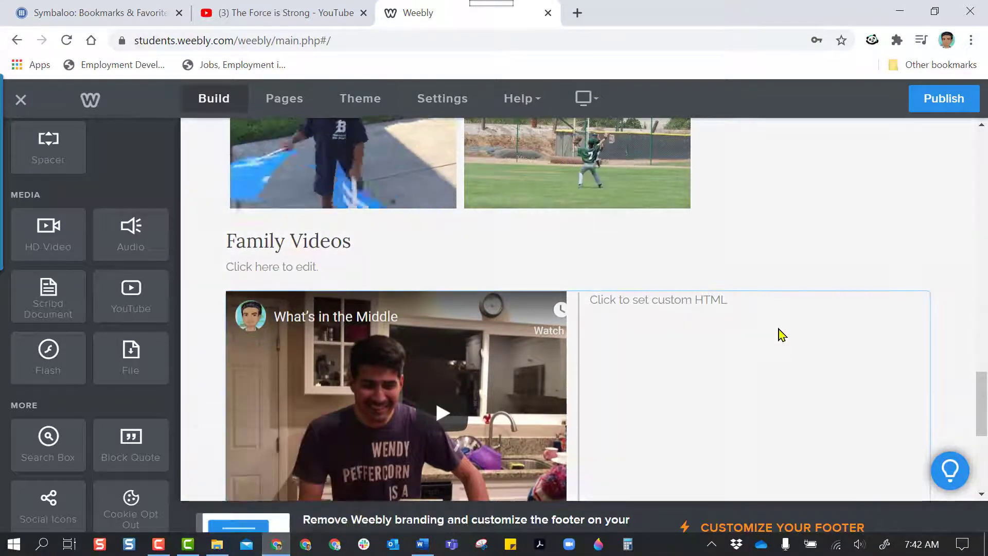
pyautogui.scroll(8, 871, 252)
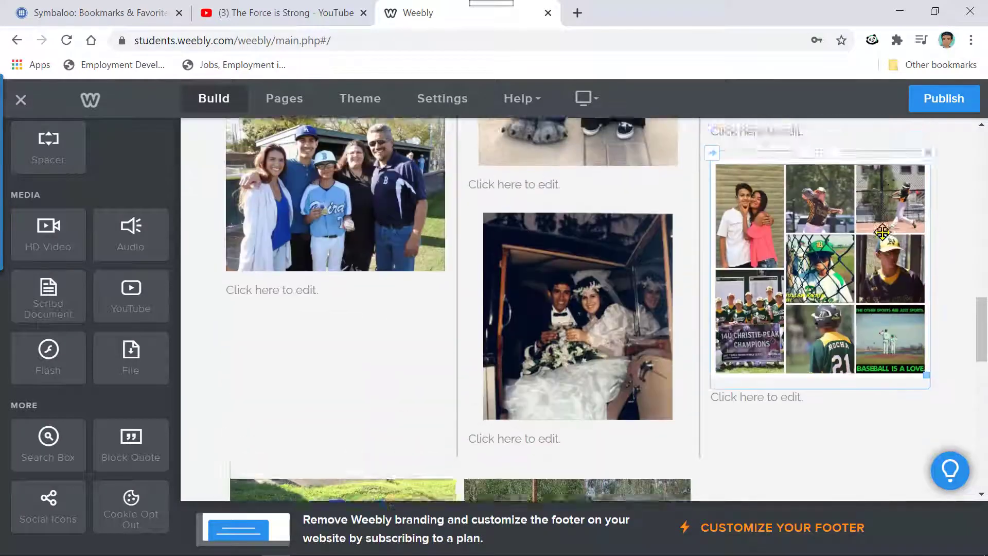
pyautogui.click(943, 100)
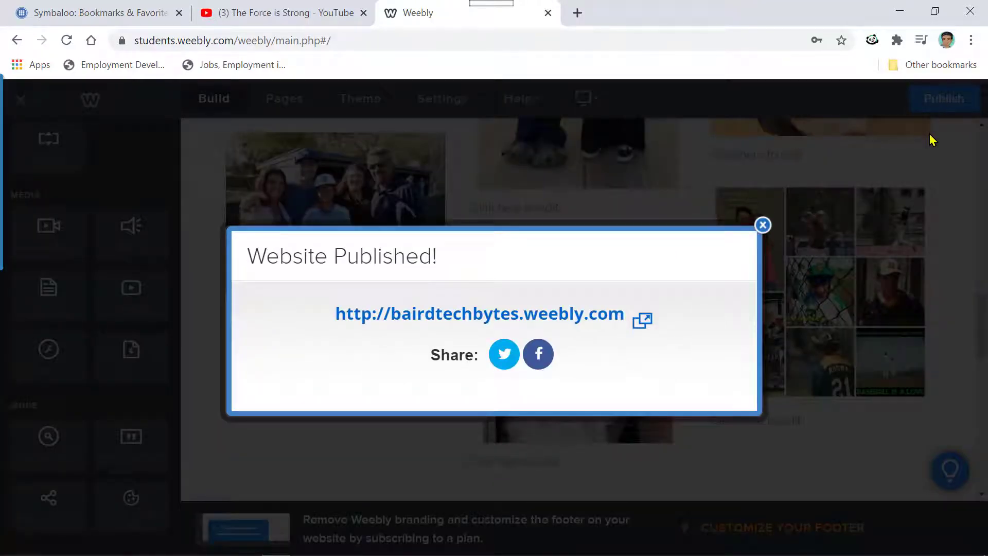
pyautogui.click(536, 319)
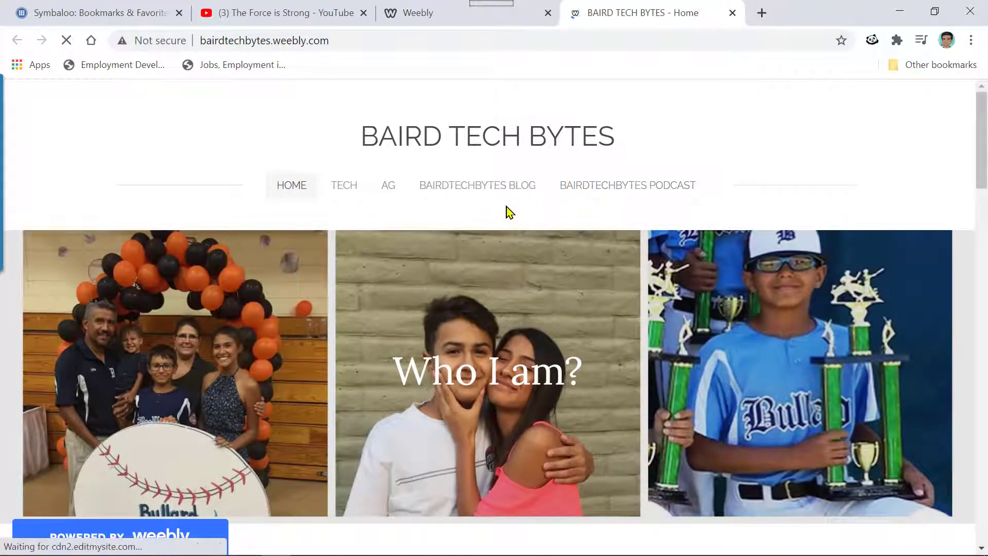
# Step: Review the published Home page from the header through the story, family pictures and "Family Videos" section
pyautogui.scroll(-2, 507, 211)
pyautogui.scroll(-9, 506, 211)
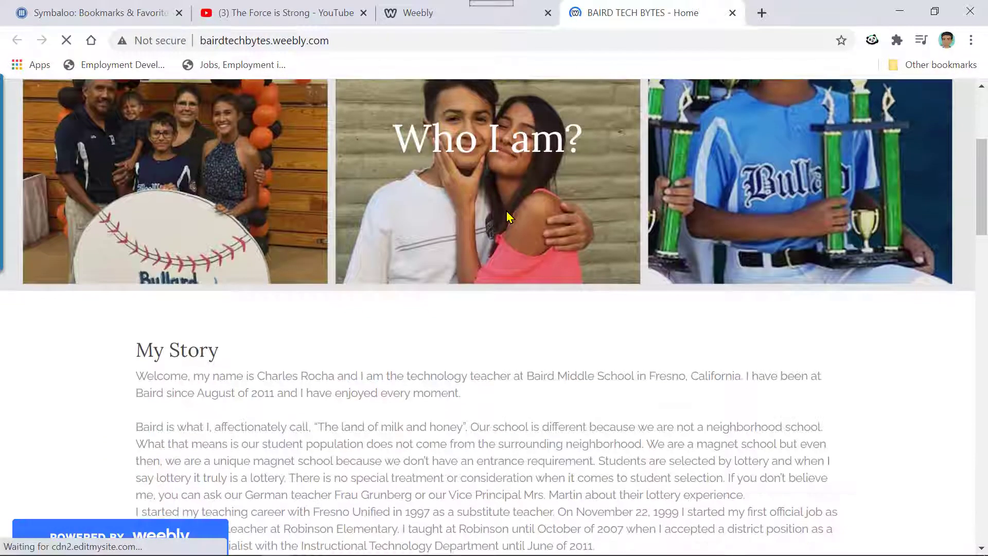
pyautogui.scroll(-6, 507, 215)
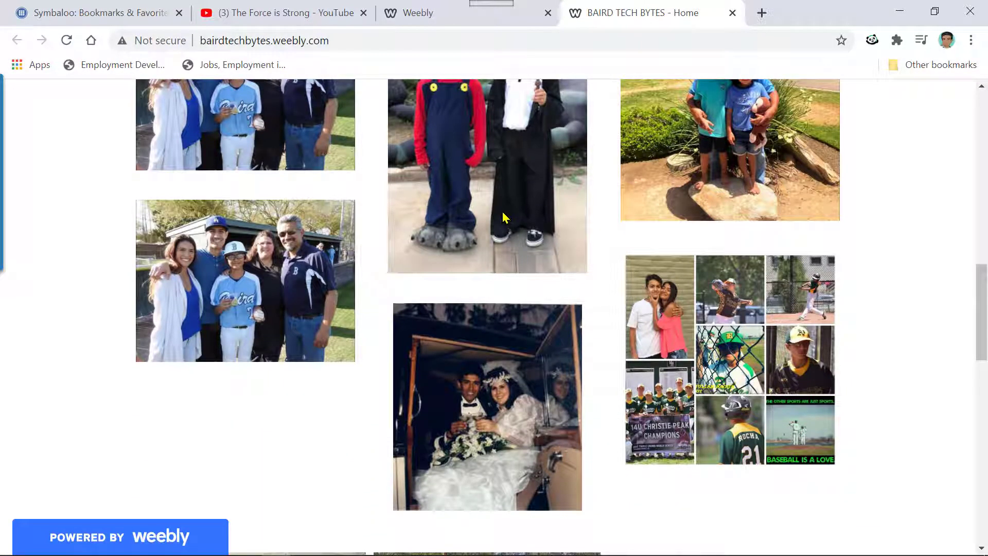
pyautogui.scroll(-3, 503, 212)
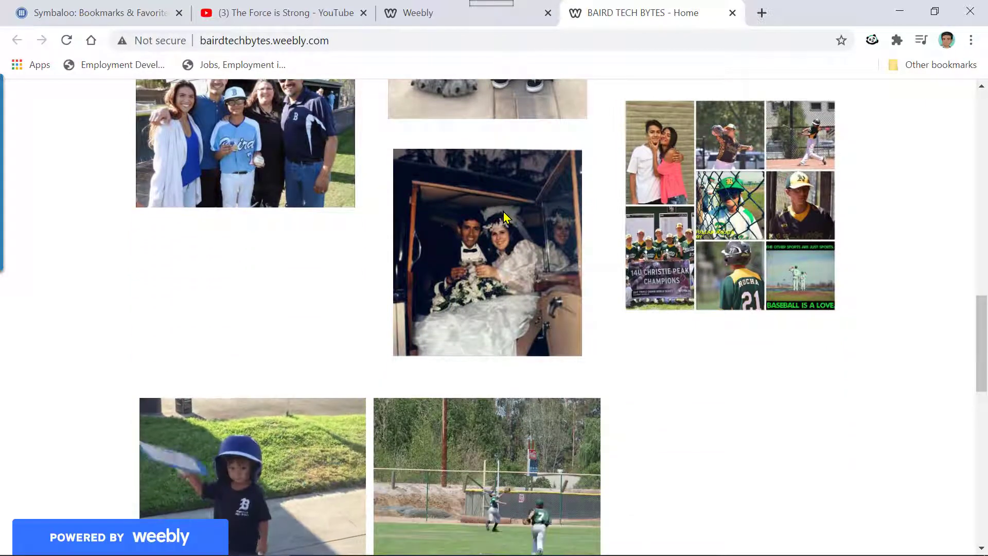
pyautogui.scroll(-6, 504, 212)
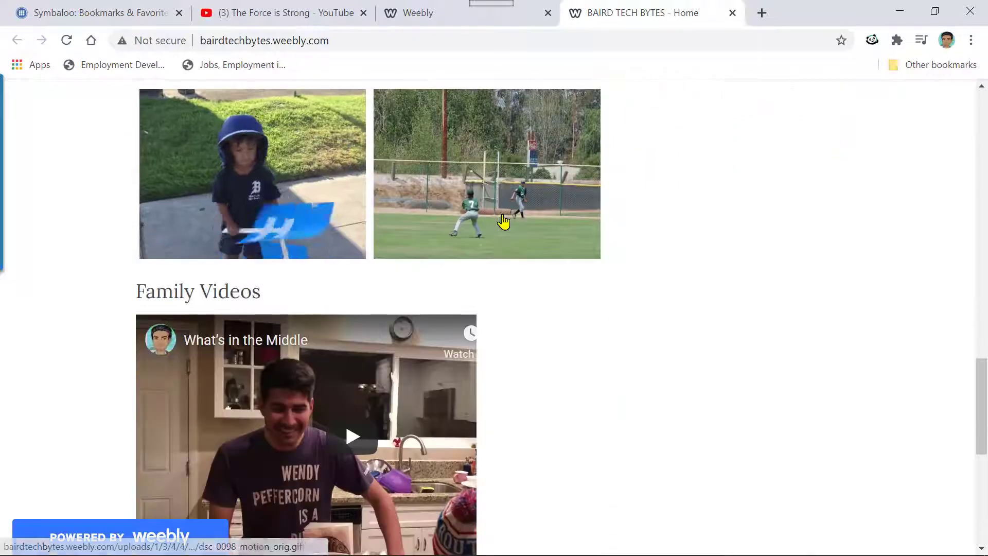
pyautogui.scroll(-3, 498, 221)
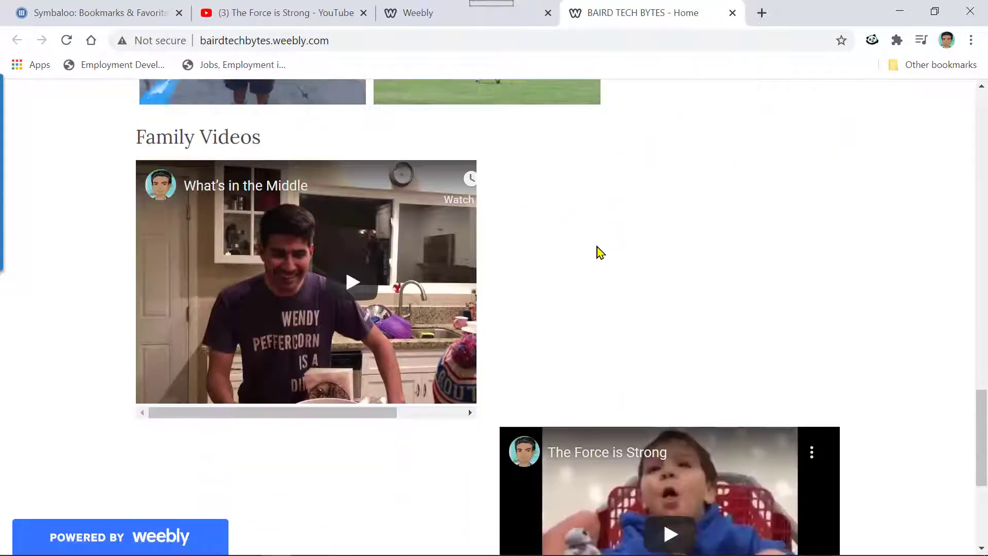
pyautogui.scroll(-3, 597, 252)
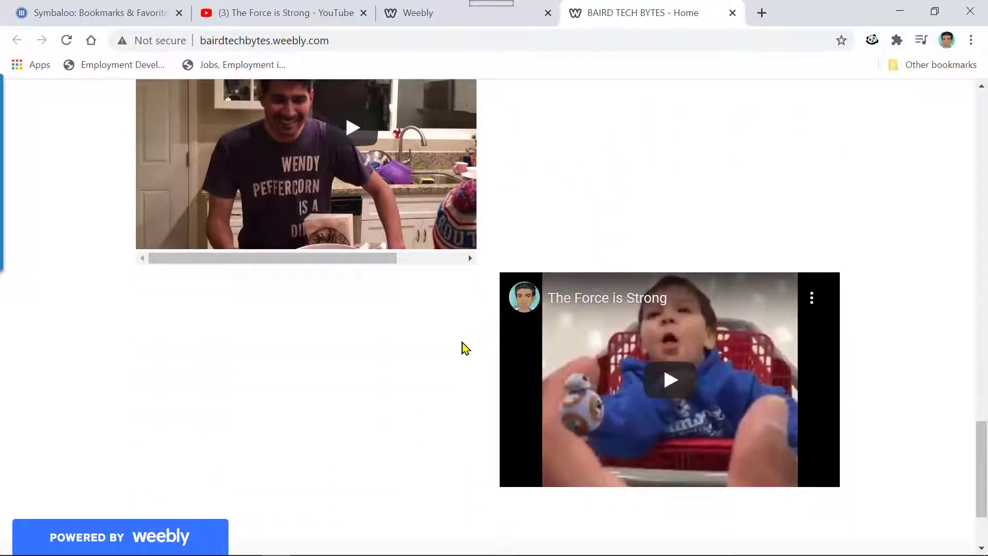
pyautogui.scroll(10, 461, 348)
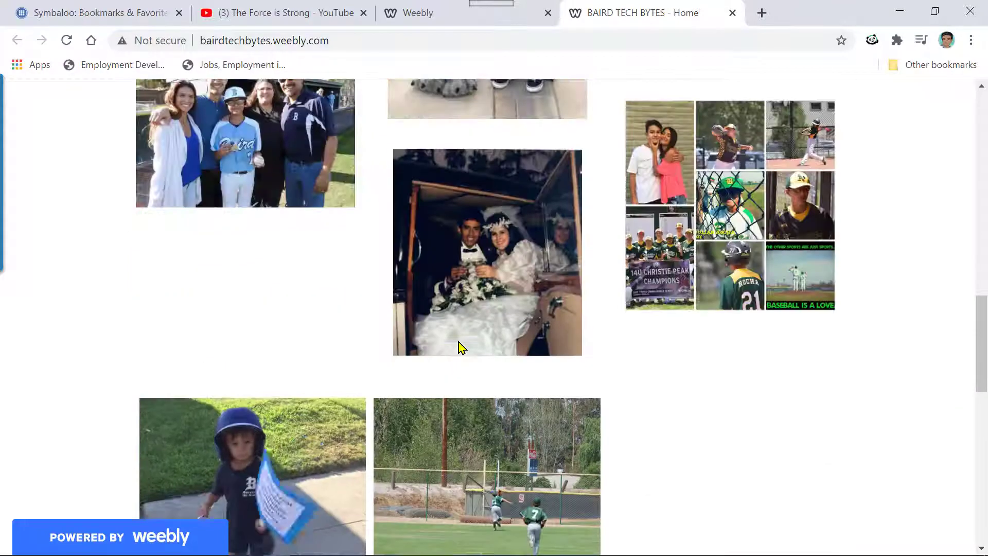
# Step: Review the published Home page again, from the "My Story" text through the family pictures to the "Family Videos" section
pyautogui.scroll(7, 461, 348)
pyautogui.scroll(4, 290, 194)
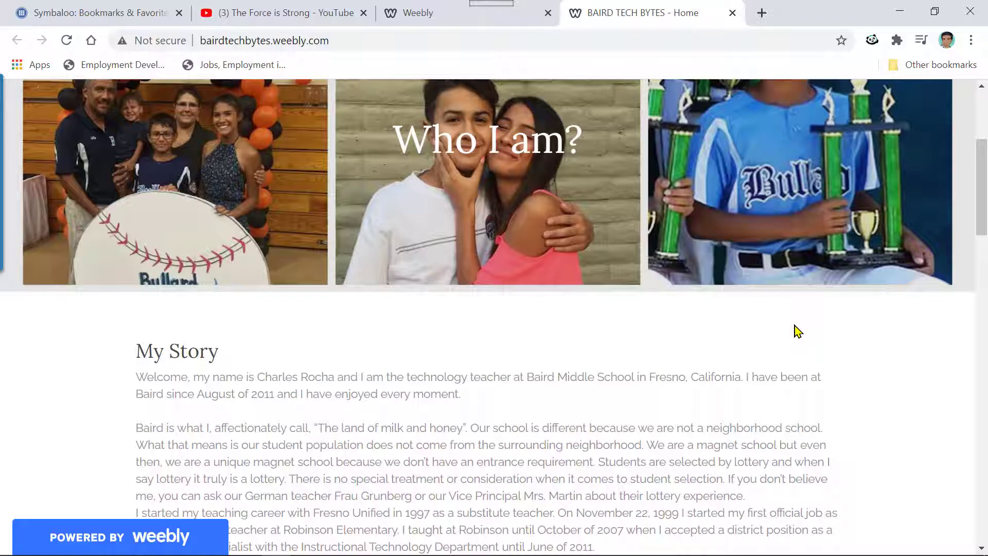
pyautogui.scroll(-6, 796, 331)
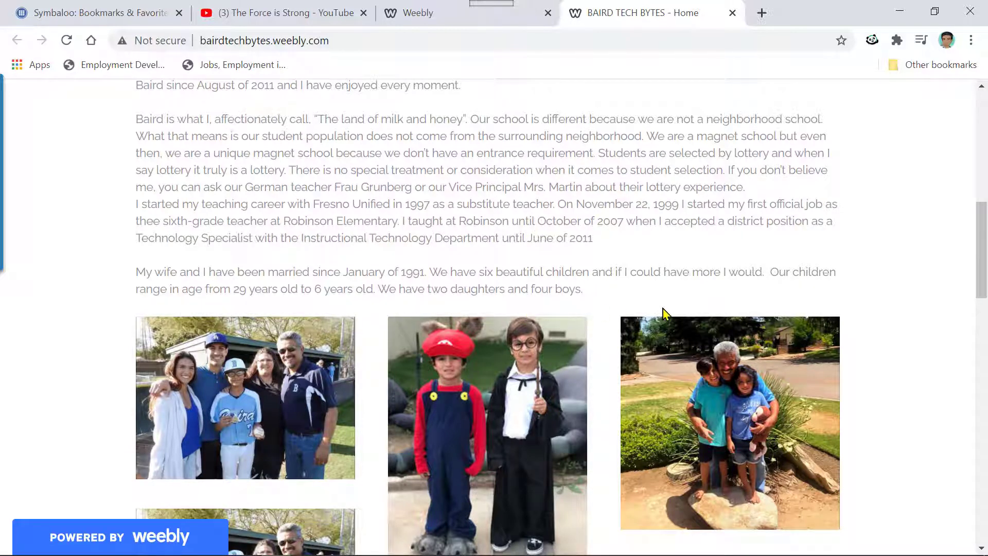
pyautogui.scroll(-9, 869, 310)
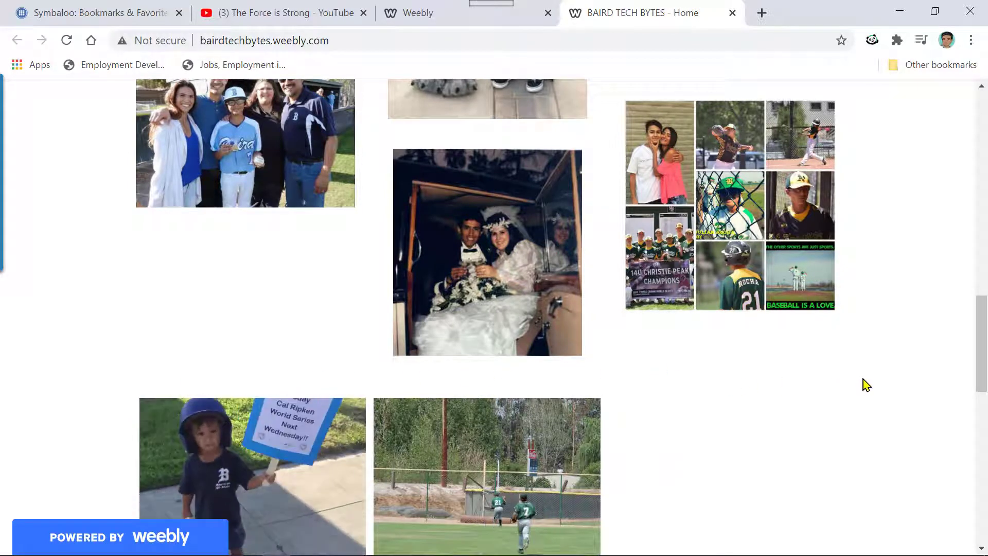
pyautogui.scroll(-4, 869, 384)
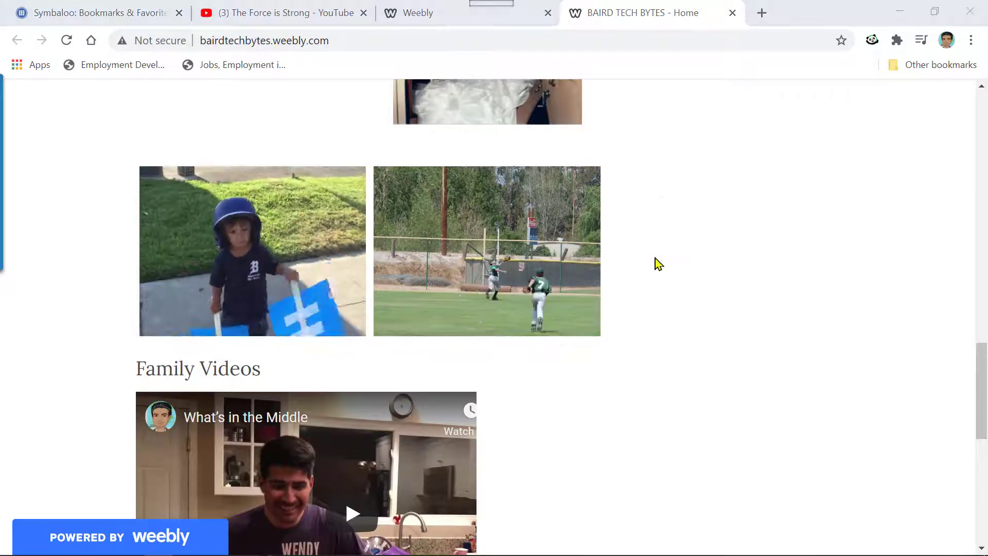
pyautogui.scroll(-3, 605, 393)
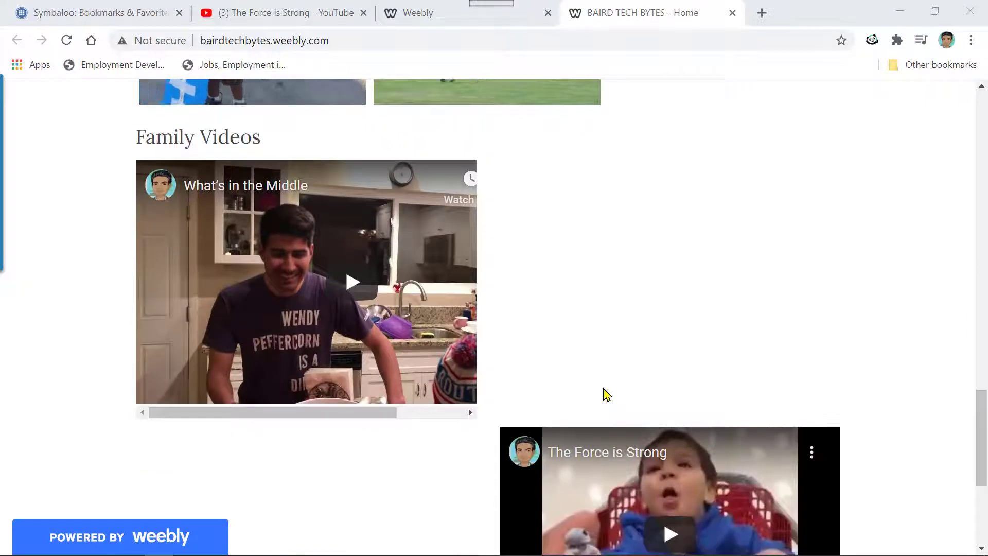
pyautogui.scroll(1, 604, 390)
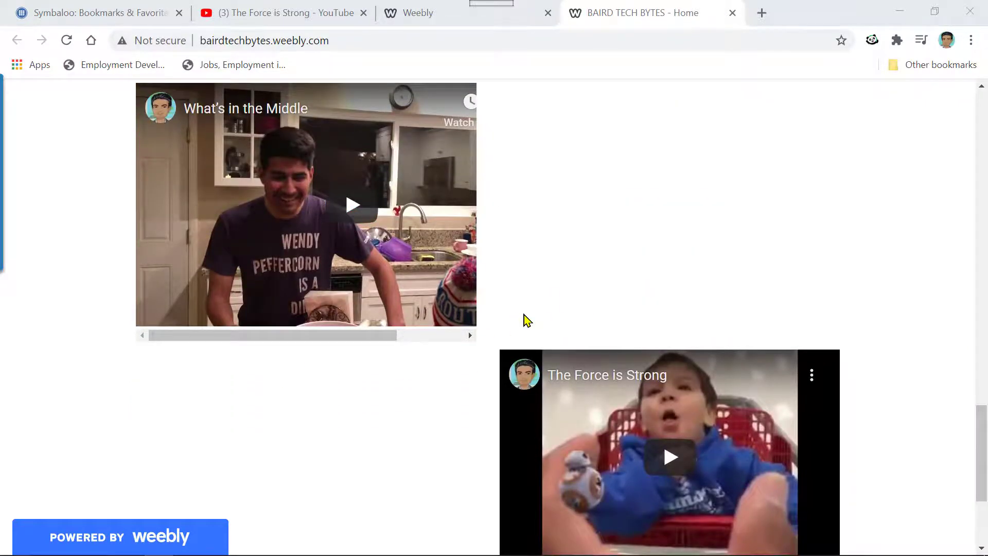
pyautogui.scroll(9, 519, 321)
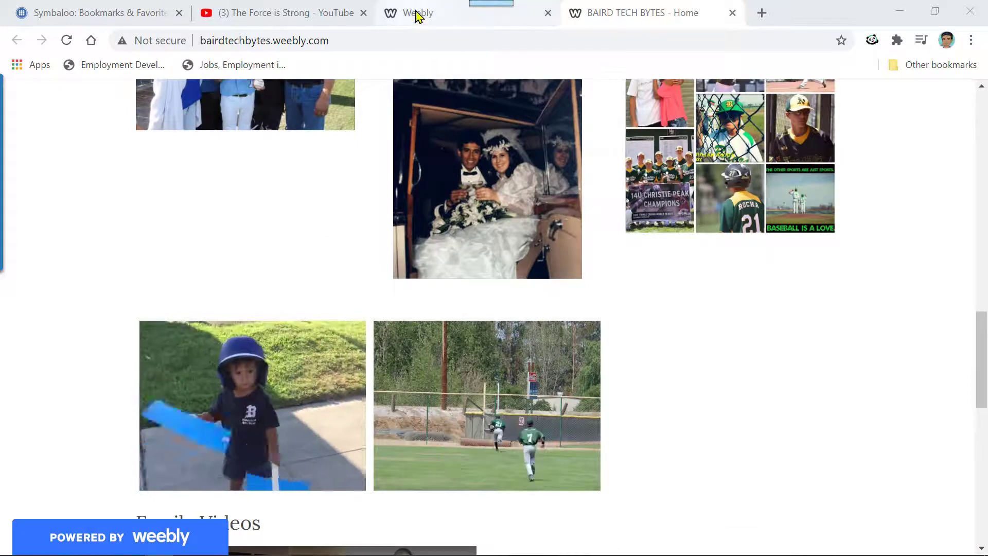
# Step: Return to the Weebly editor and add a Divider directly above the "My Story" heading, keeping its default settings
pyautogui.click(418, 15)
pyautogui.click(763, 225)
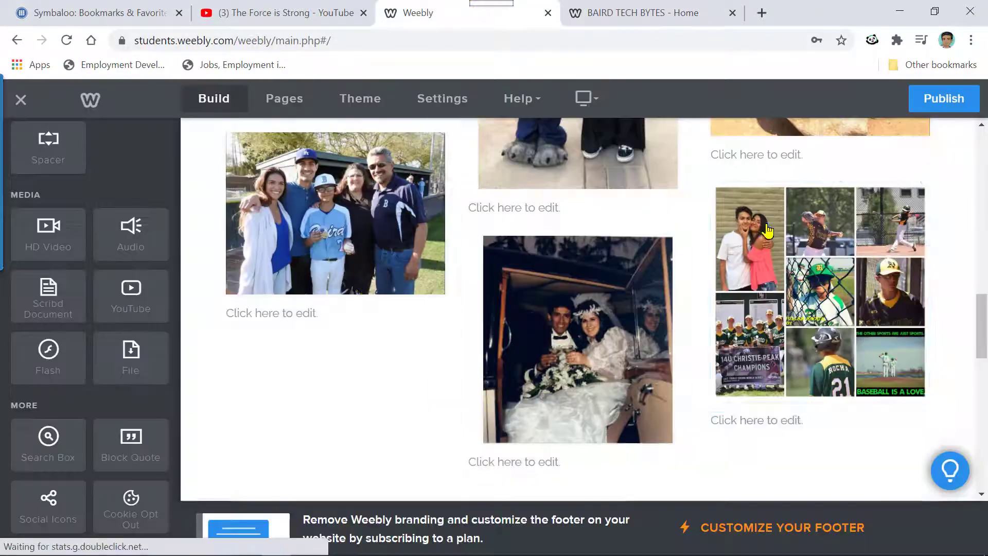
pyautogui.scroll(3, 103, 394)
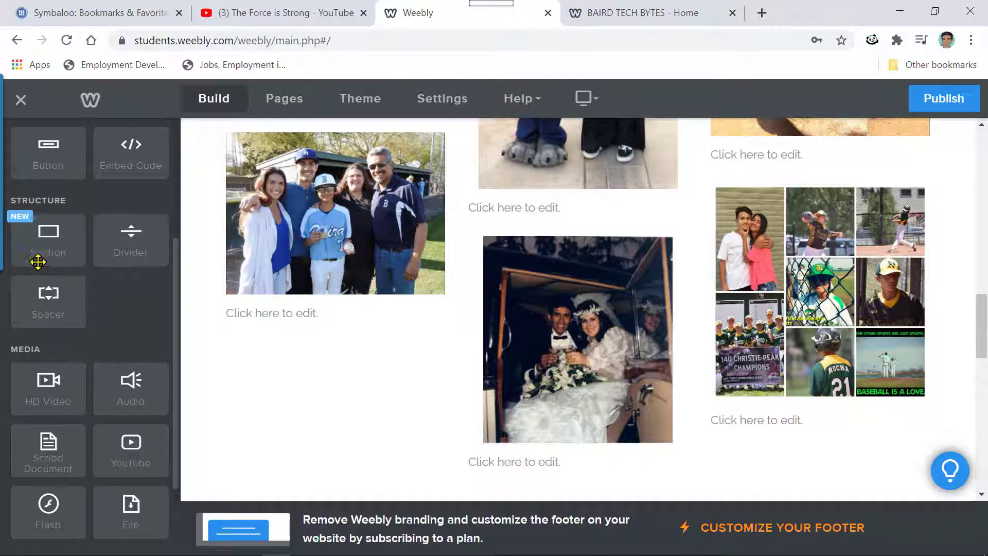
pyautogui.scroll(5, 283, 341)
pyautogui.scroll(3, 283, 335)
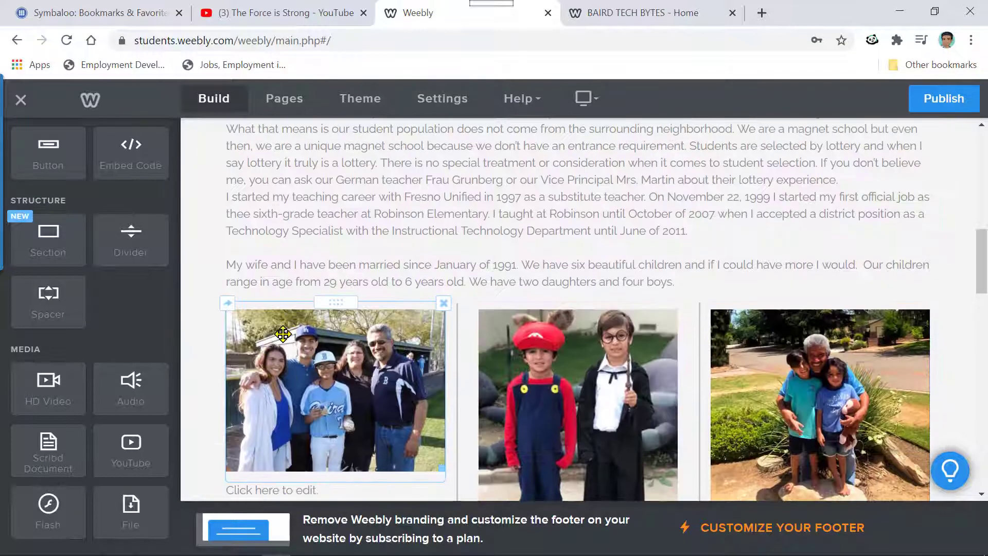
pyautogui.scroll(5, 282, 333)
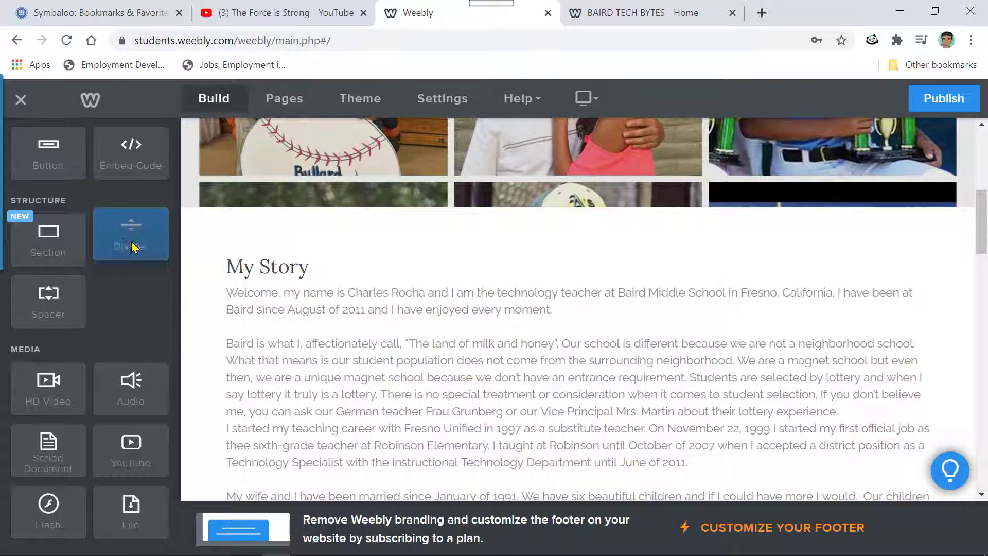
pyautogui.moveTo(37, 297); pyautogui.dragTo(172, 296)
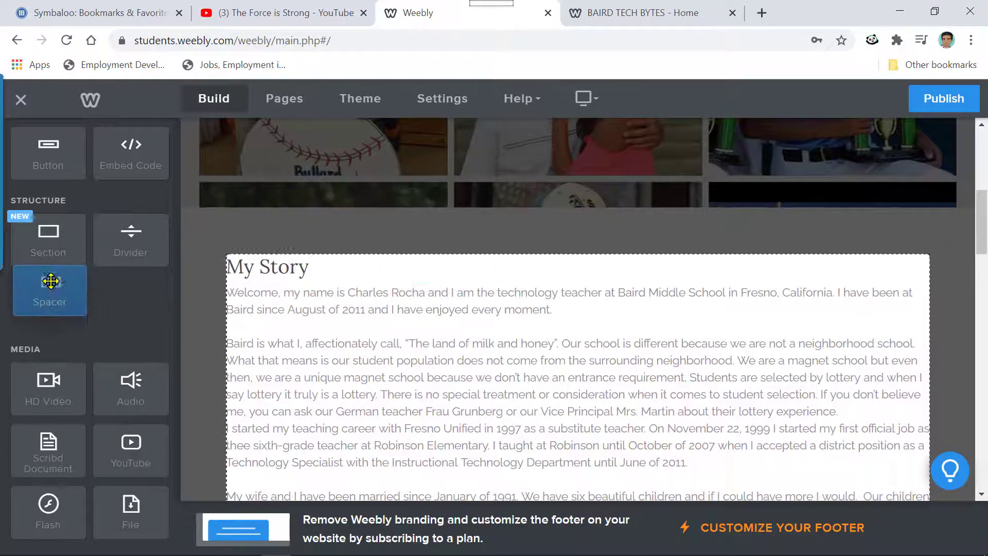
pyautogui.moveTo(125, 243); pyautogui.dragTo(31, 252)
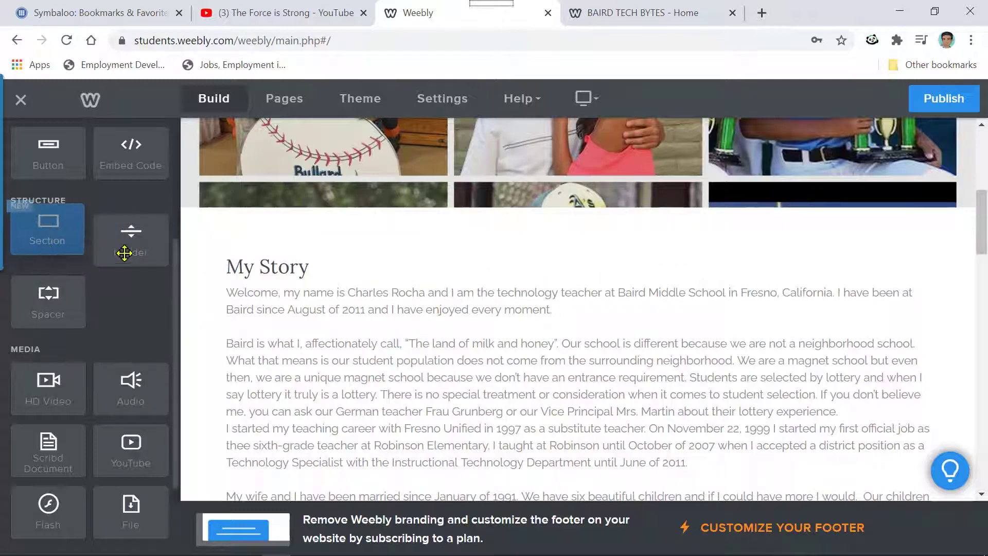
pyautogui.moveTo(130, 238); pyautogui.dragTo(539, 252)
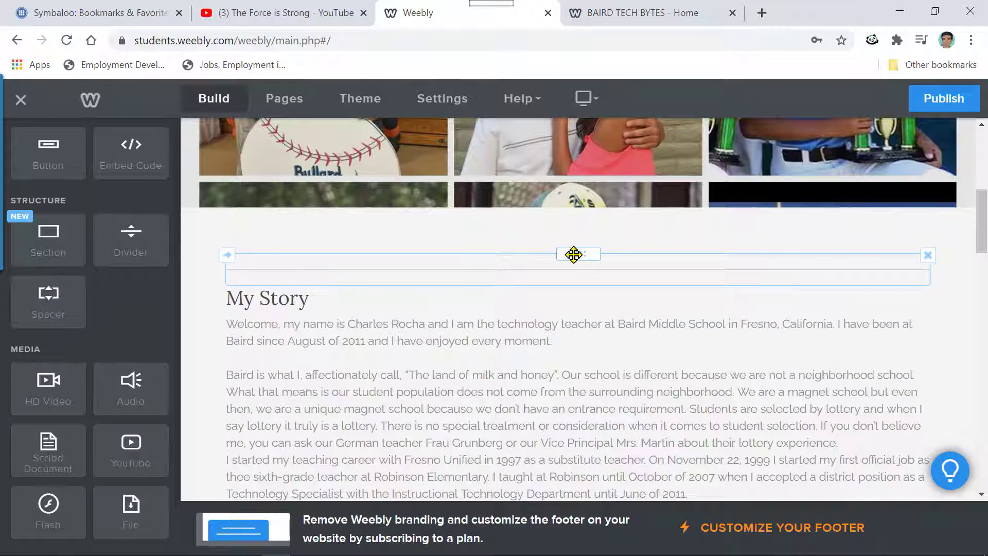
pyautogui.click(561, 272)
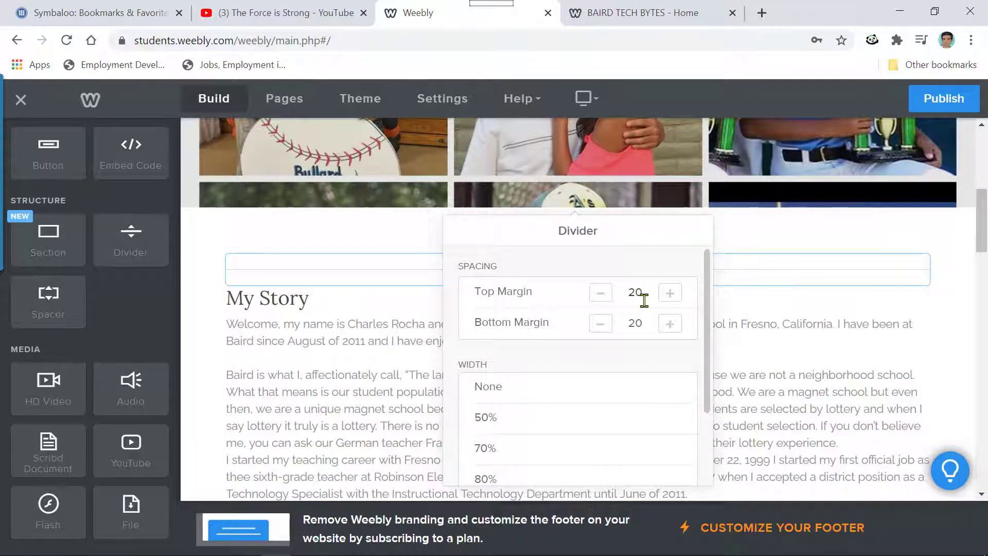
pyautogui.click(947, 307)
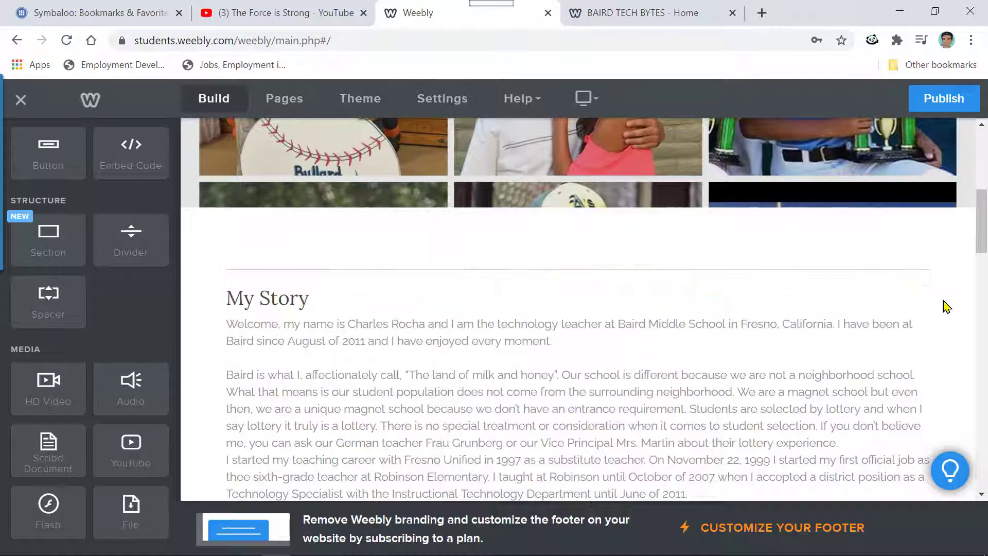
# Step: Add a Spacer between the end of the story text and the first row of family pictures
pyautogui.scroll(-5, 564, 342)
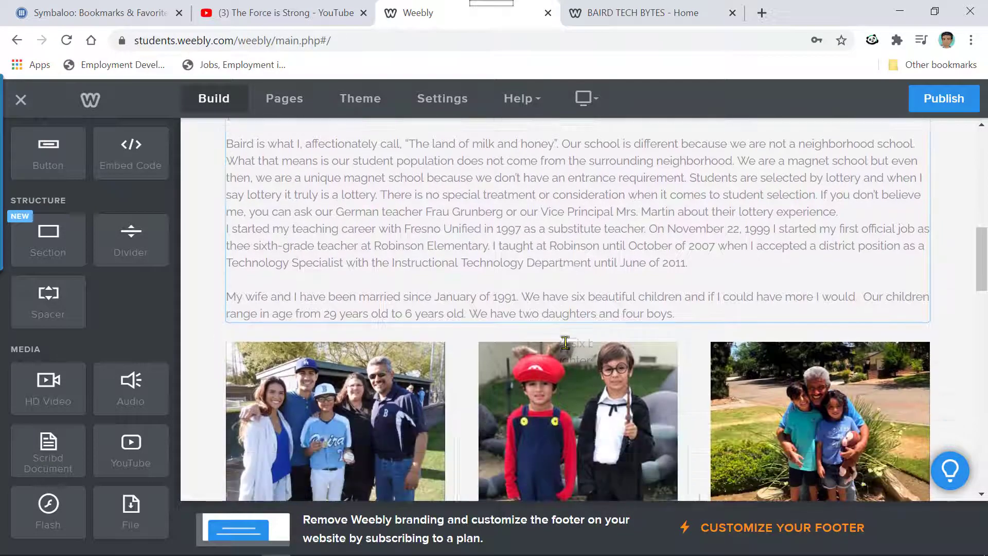
pyautogui.moveTo(37, 306); pyautogui.dragTo(535, 330)
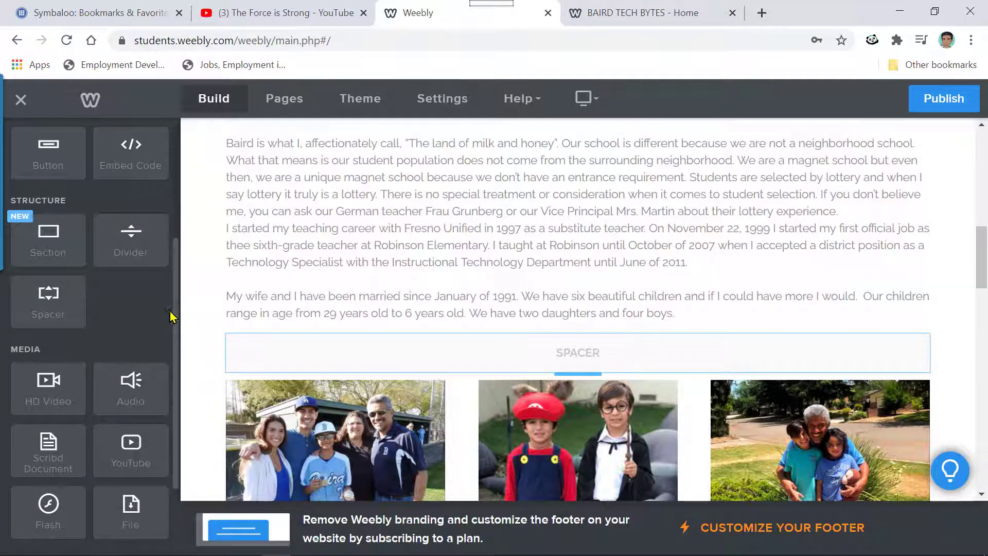
# Step: Add a Divider above the row with the toddler and outfield pictures and look through its margin and width options
pyautogui.scroll(-10, 427, 353)
pyautogui.scroll(-3, 426, 357)
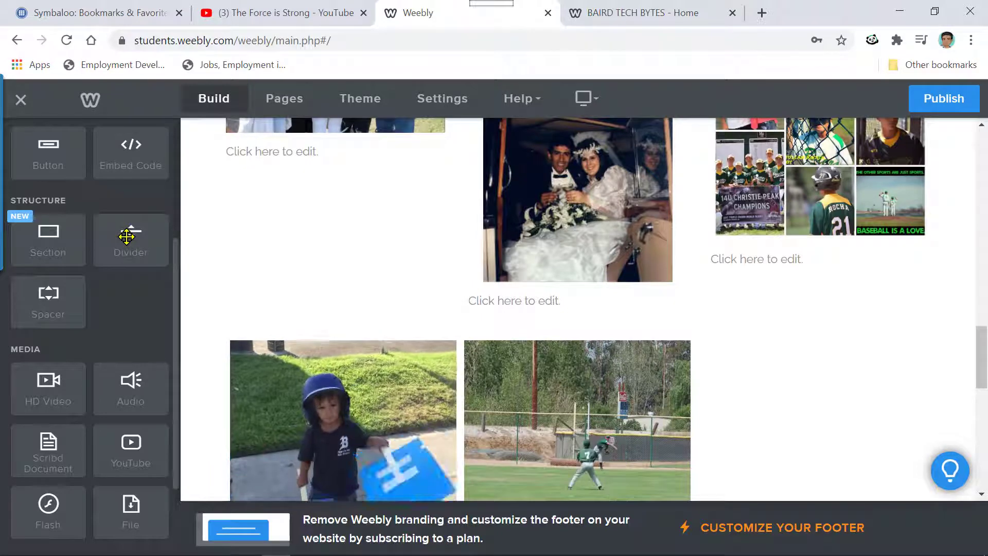
pyautogui.moveTo(127, 234); pyautogui.dragTo(521, 319)
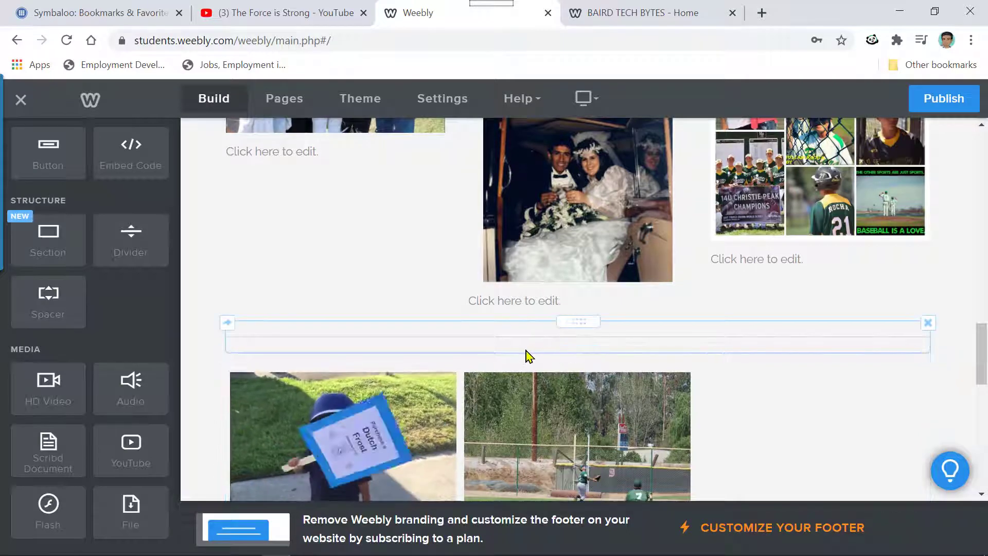
pyautogui.click(527, 338)
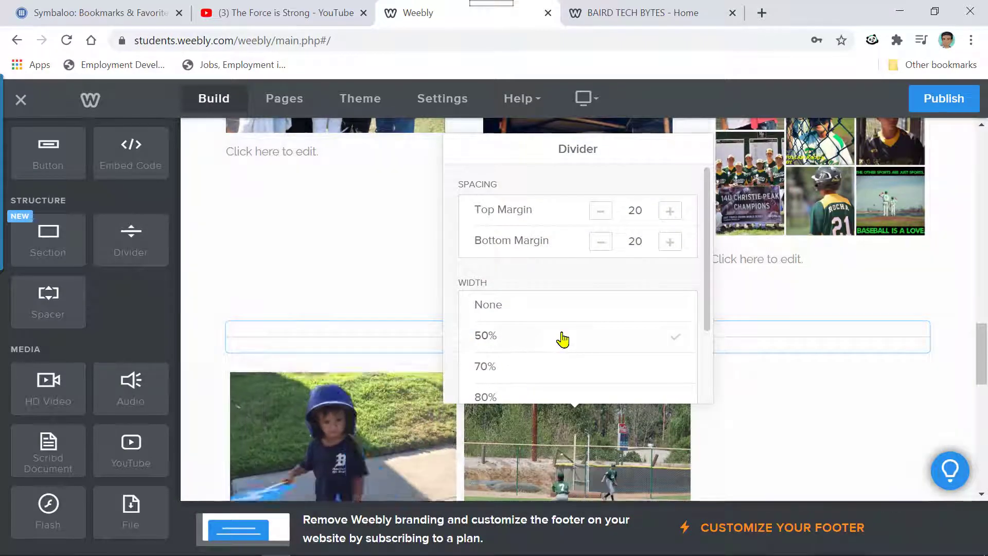
pyautogui.scroll(-2, 693, 311)
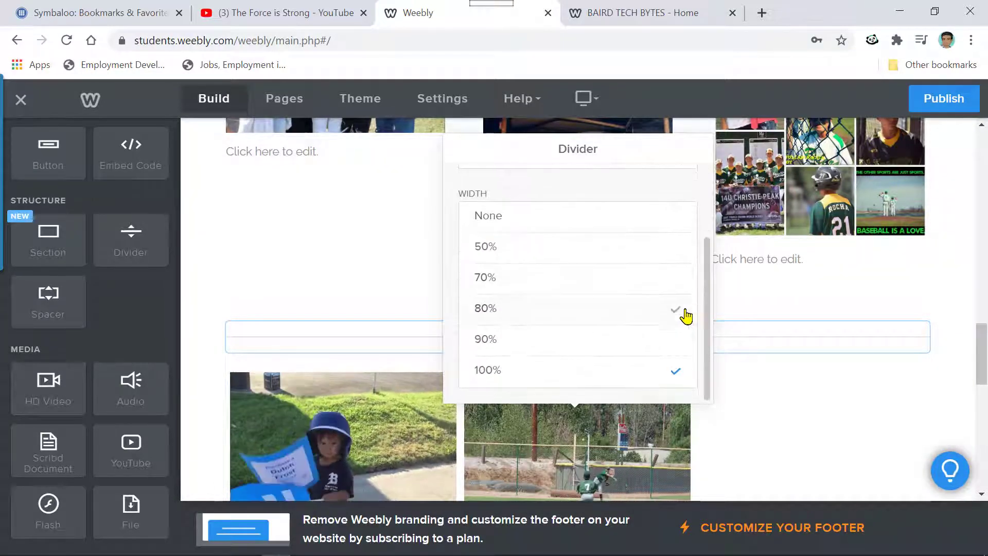
pyautogui.scroll(3, 687, 315)
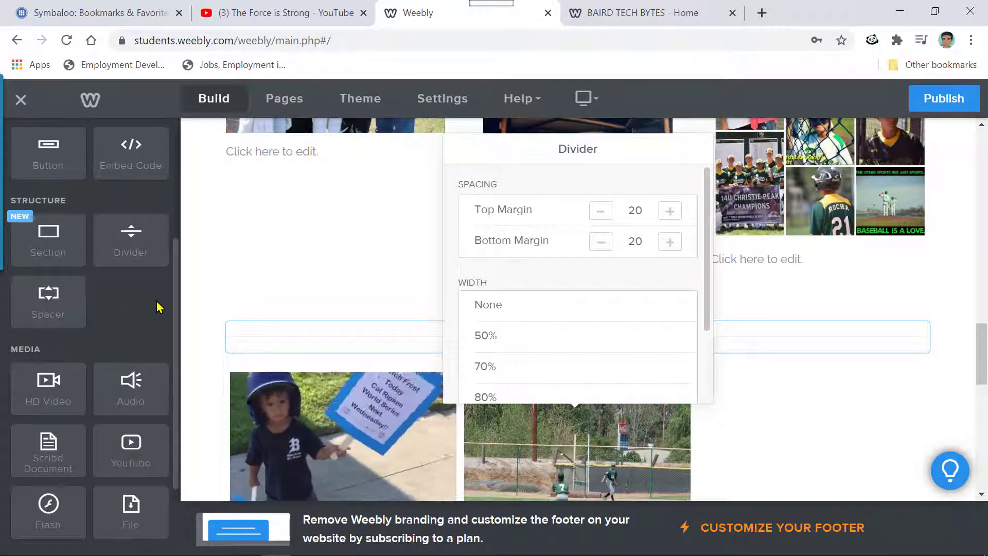
pyautogui.click(303, 267)
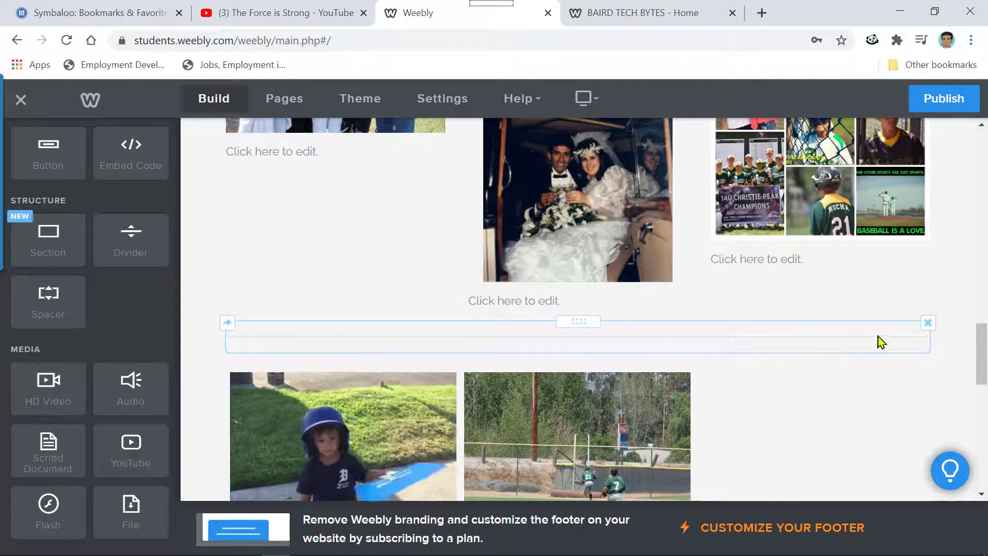
# Step: Delete the Divider above the toddler and outfield pictures and try to put a Spacer in its place
pyautogui.click(928, 325)
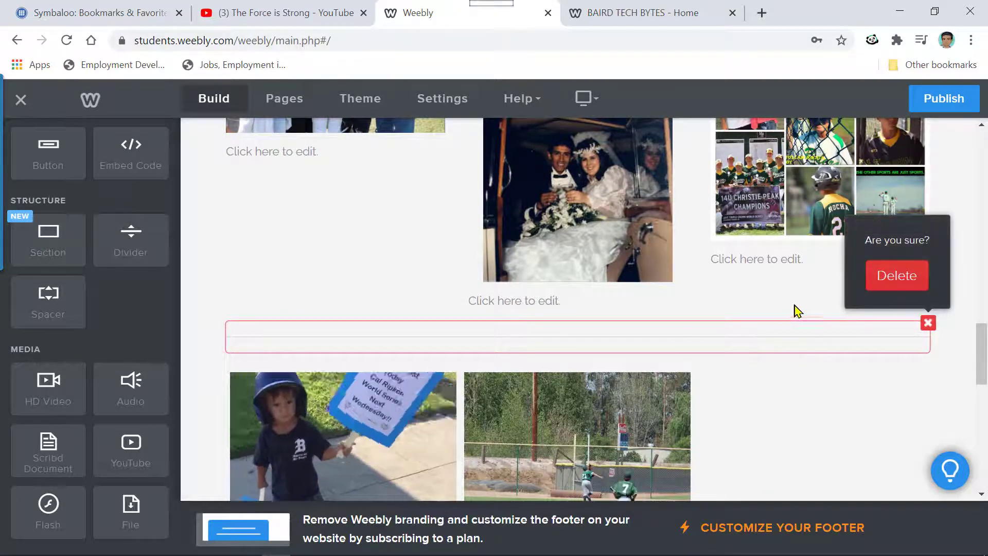
pyautogui.click(888, 277)
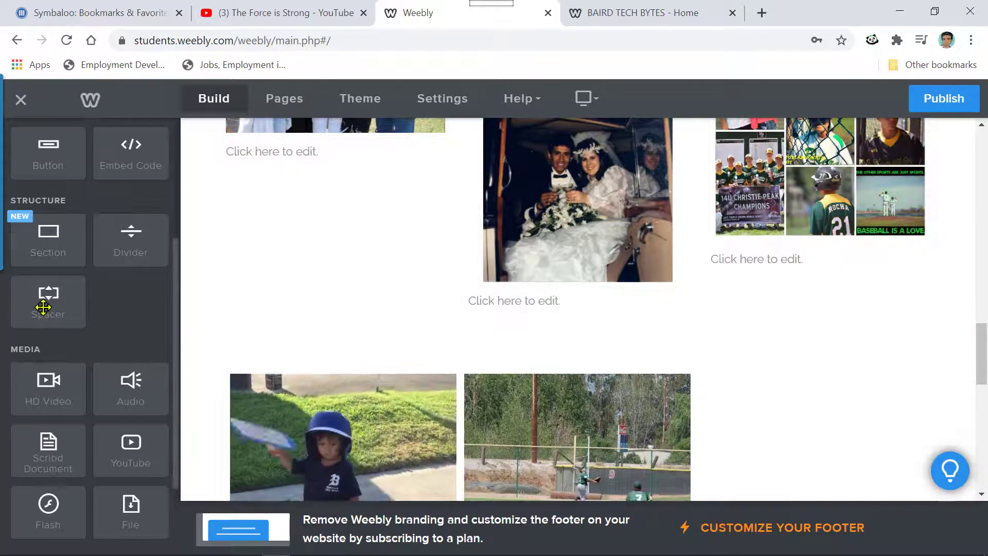
pyautogui.moveTo(33, 309); pyautogui.dragTo(359, 338)
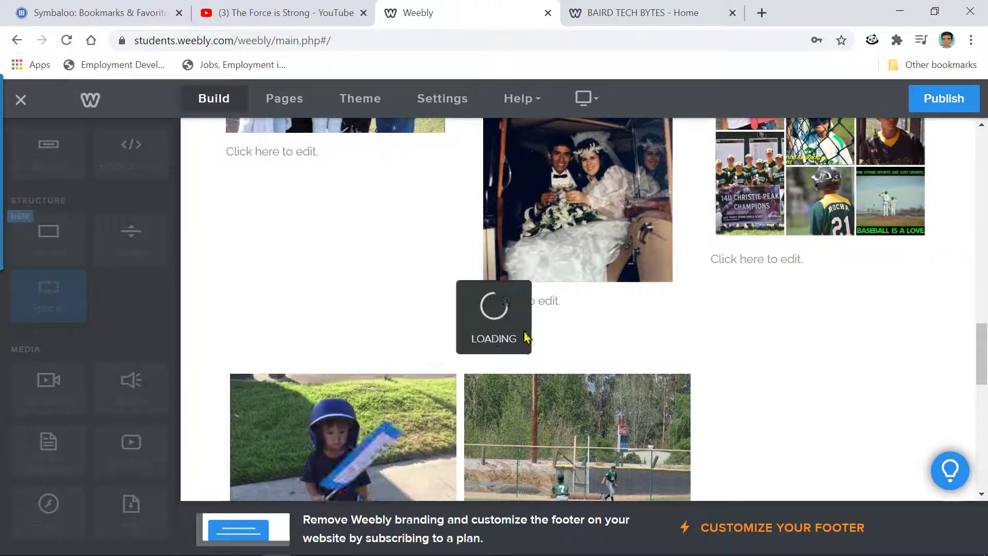
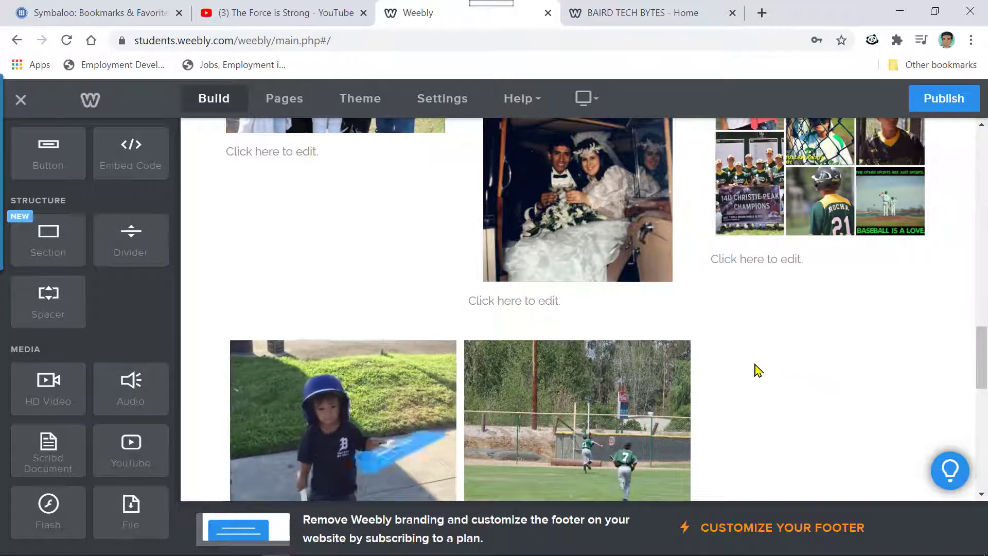
# Step: Publish the website again and check the spacing between the story text and family pictures on the live page
pyautogui.click(949, 102)
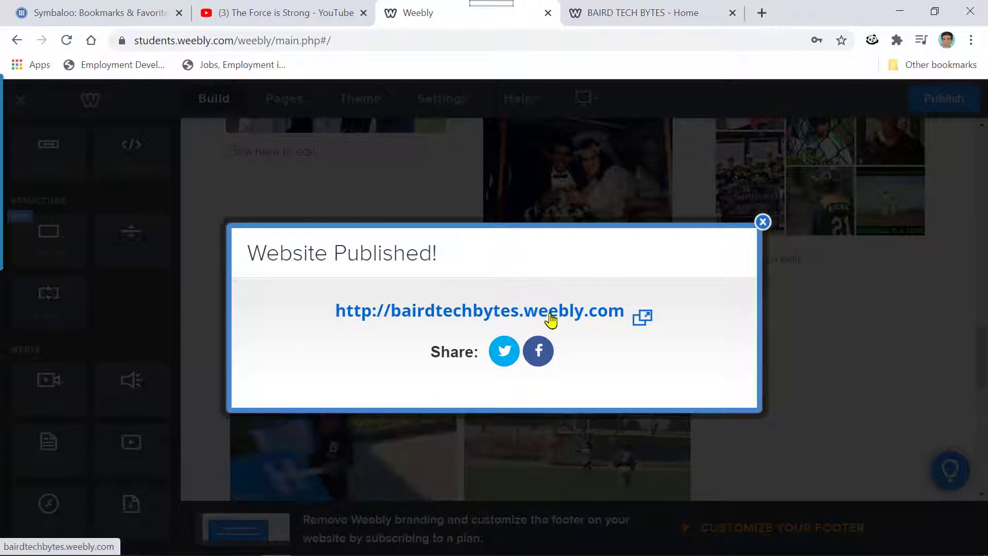
pyautogui.click(625, 18)
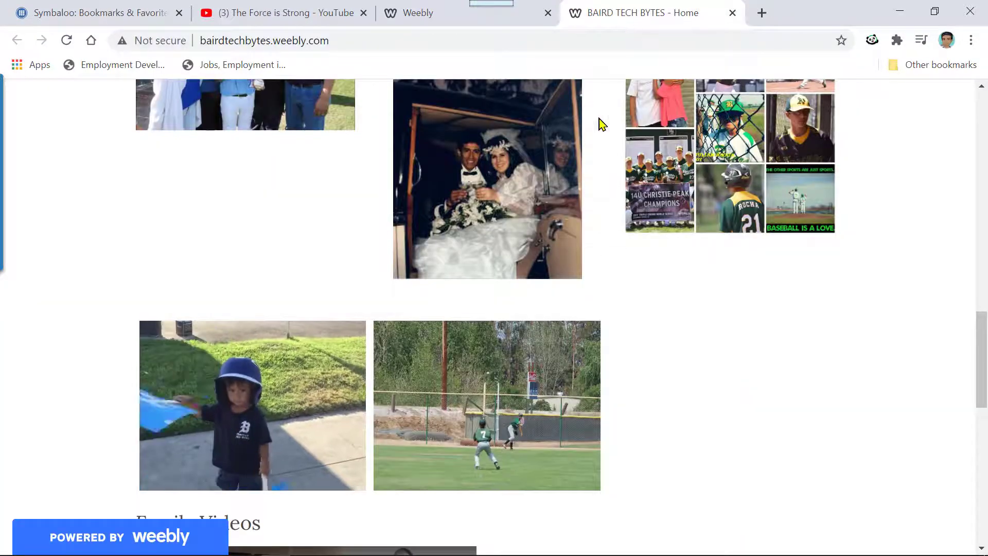
pyautogui.scroll(10, 518, 201)
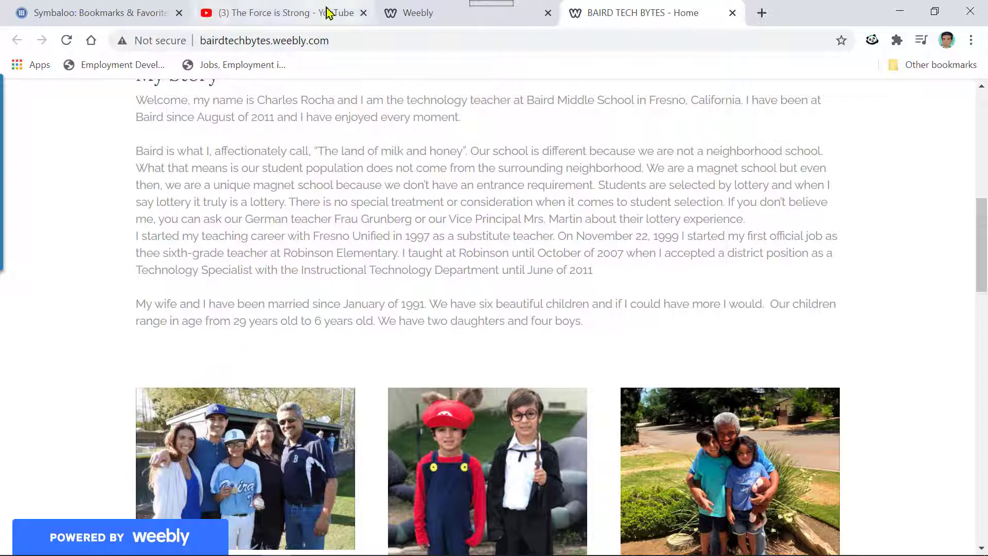
# Step: Return to the Weebly editor, dismiss the publishing confirmation and reload the editor page
pyautogui.click(436, 11)
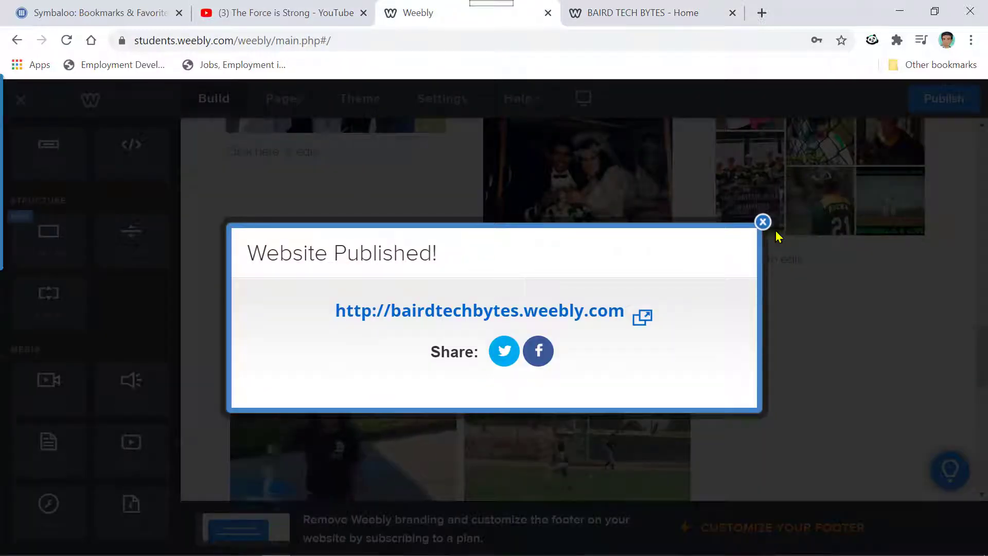
pyautogui.click(762, 222)
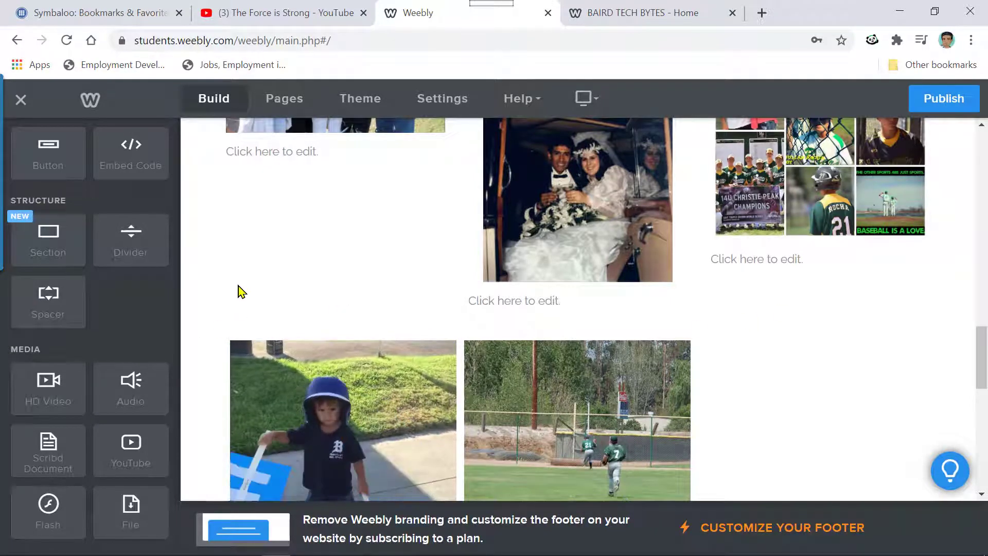
pyautogui.click(66, 46)
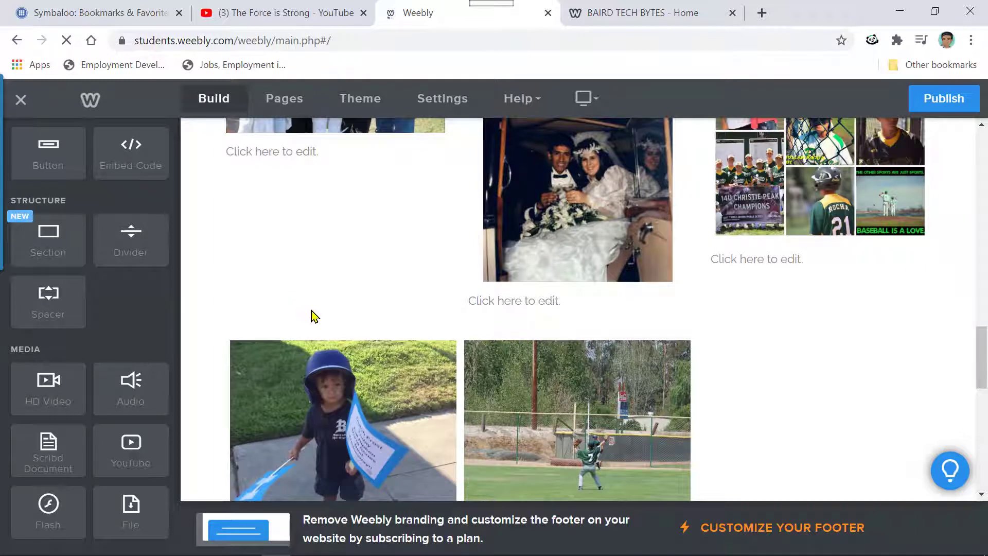